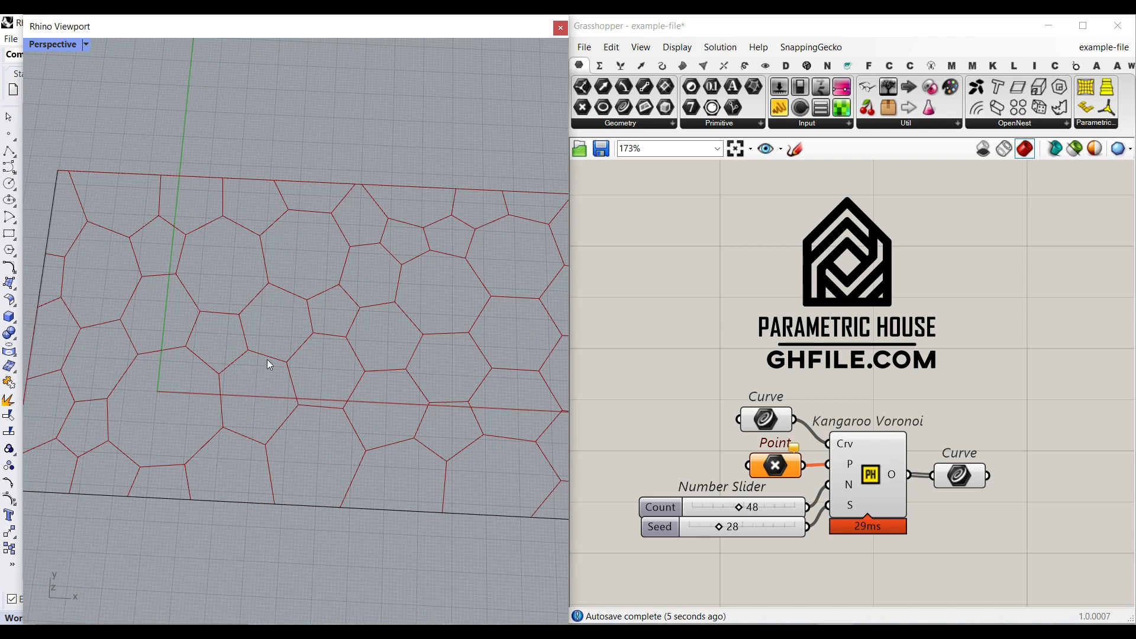
# Set the Count slider to 49 and Seed to 16, and pick five spread-out points inside the boundary for the Point parameter
pyautogui.moveTo(723, 528); pyautogui.dragTo(746, 514)
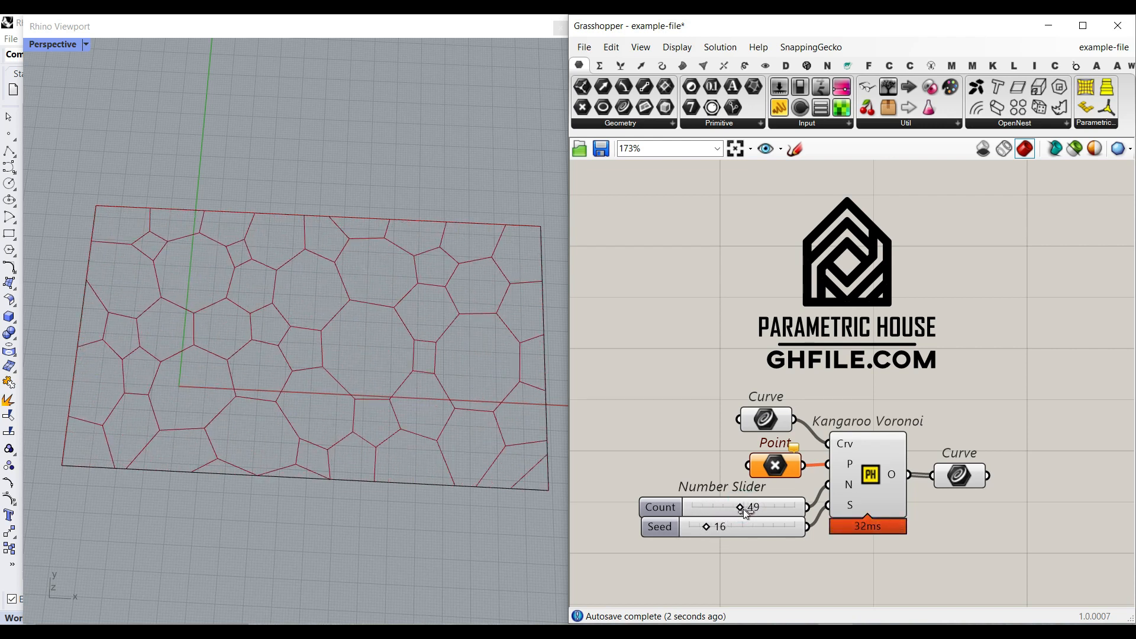
pyautogui.rightClick(774, 467)
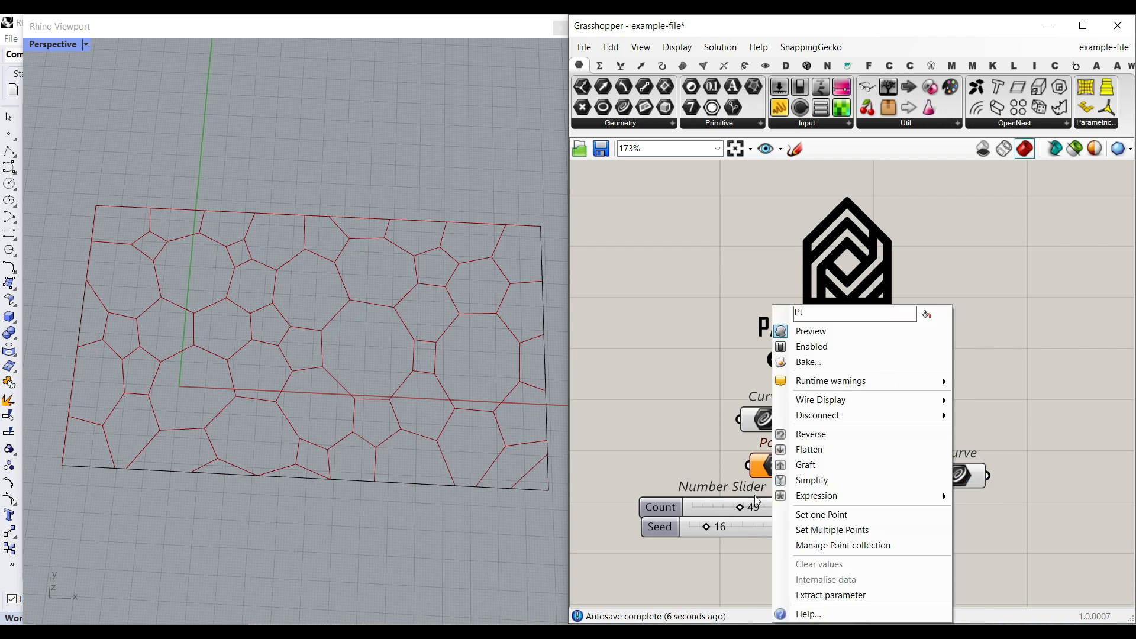
pyautogui.click(811, 530)
pyautogui.click(478, 328)
pyautogui.click(345, 258)
pyautogui.click(181, 265)
pyautogui.click(134, 400)
pyautogui.click(343, 448)
pyautogui.press('Return')
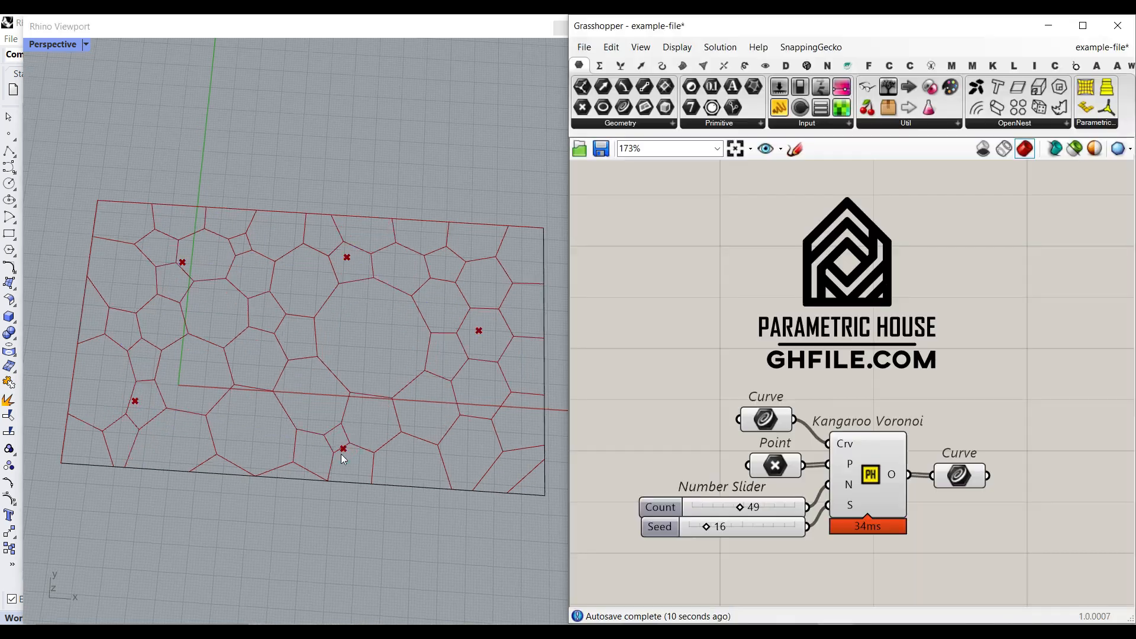
# Select the Point parameter and move its lowest point up and toward the pattern's left side
pyautogui.click(780, 465)
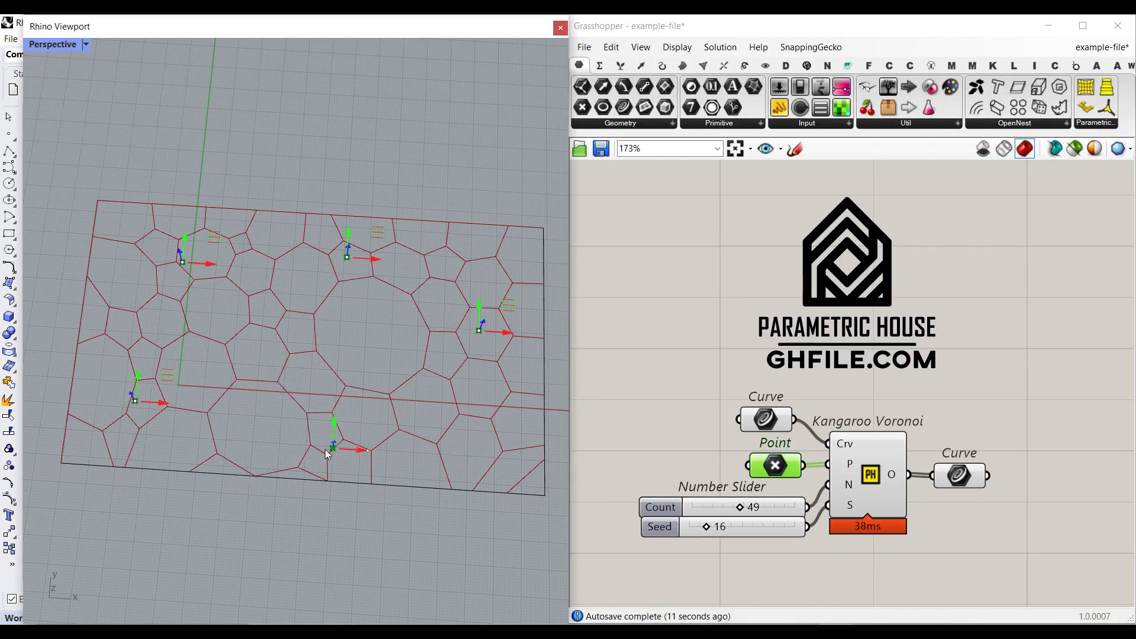
pyautogui.moveTo(359, 448); pyautogui.dragTo(310, 404)
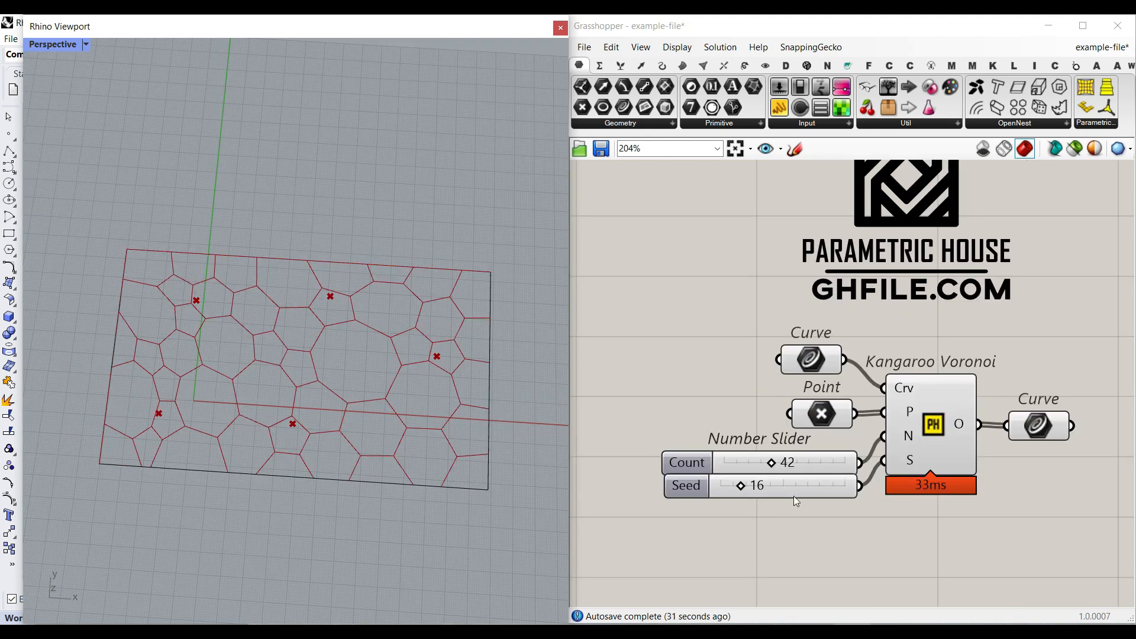
# Separate the Seed slider from the Count slider and align the Point parameter under the Curve parameter
pyautogui.moveTo(794, 497); pyautogui.dragTo(790, 529)
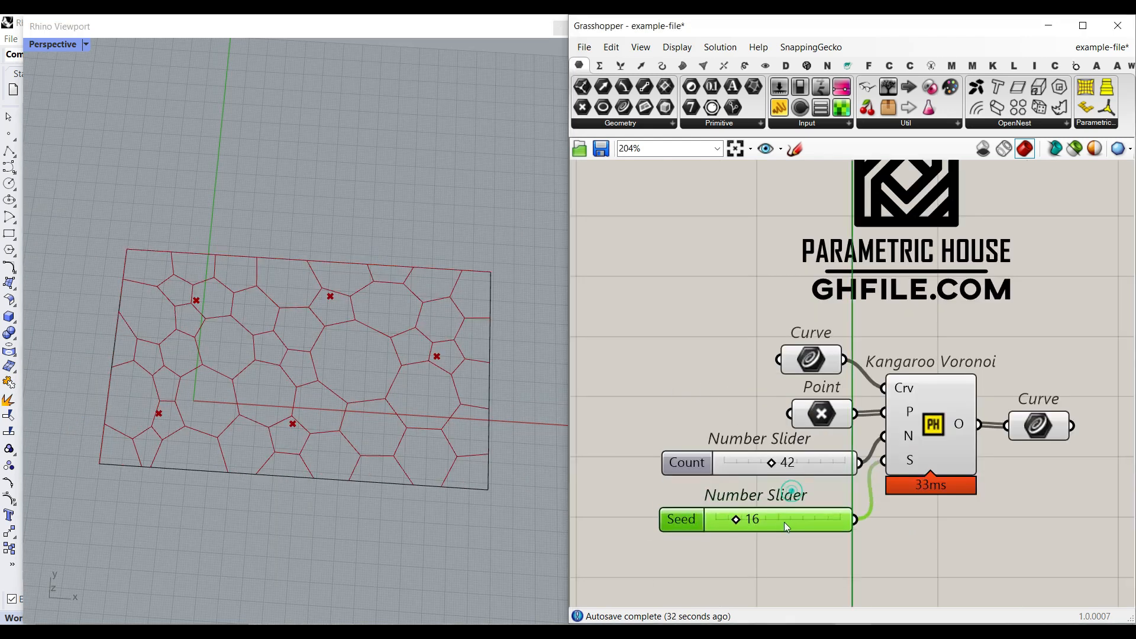
pyautogui.moveTo(807, 457); pyautogui.dragTo(791, 457)
pyautogui.moveTo(812, 418); pyautogui.dragTo(802, 417)
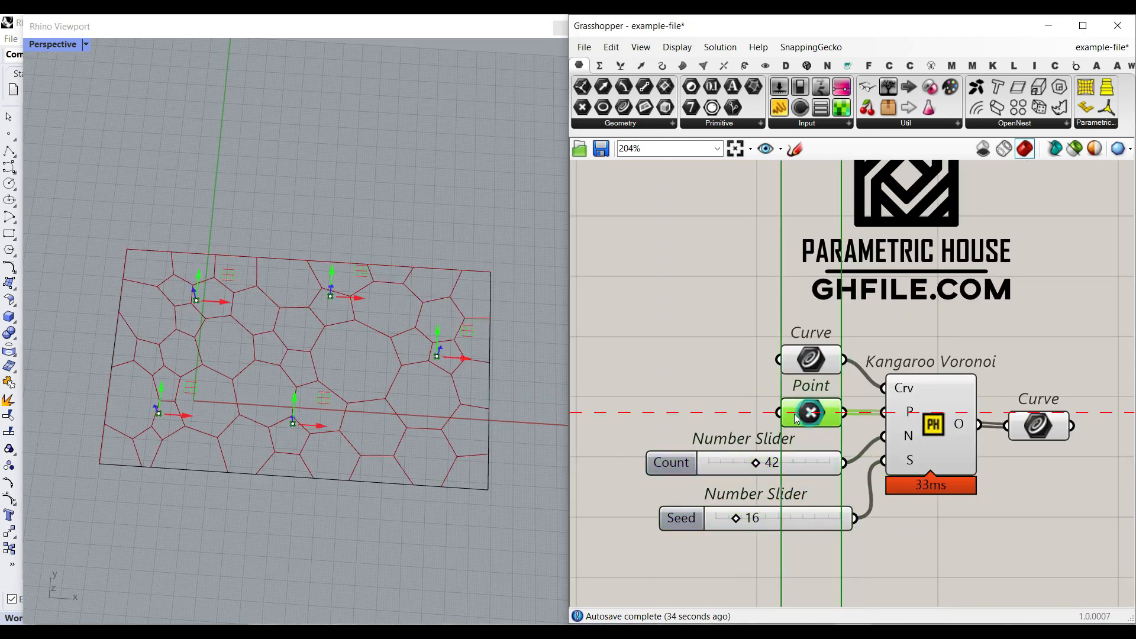
# Replace the finished Kangaroo Voronoi example with a canvas free of components and an empty Rhino scene
pyautogui.click(703, 357)
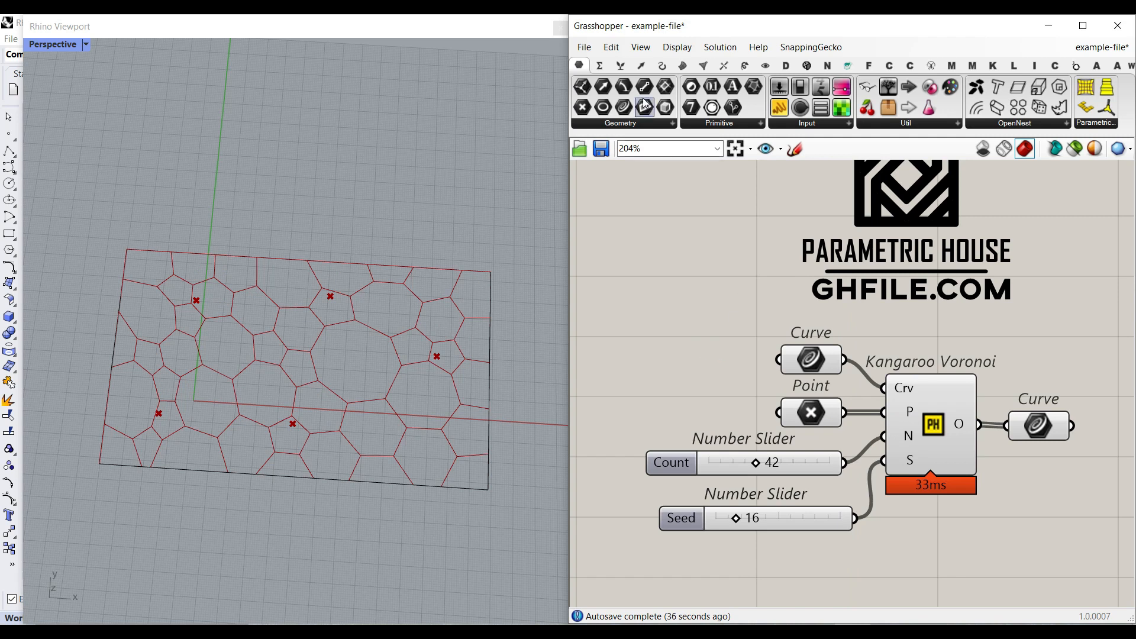
pyautogui.click(584, 47)
pyautogui.click(621, 348)
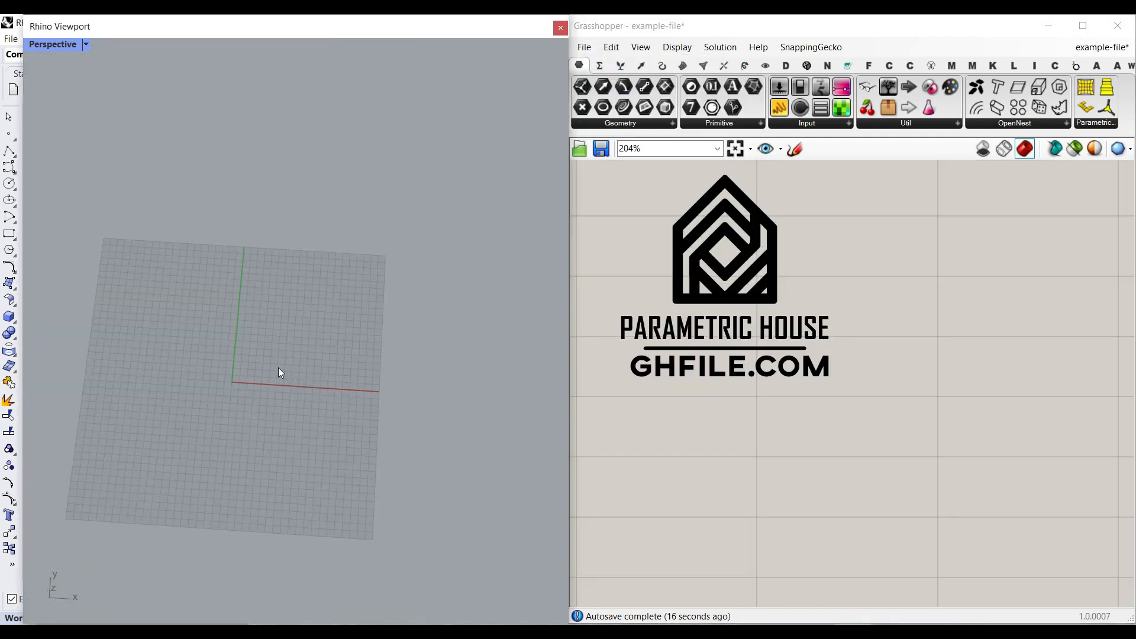
# Place a Voronoi component on the canvas below the logo
pyautogui.keyDown('shift'); pyautogui.moveTo(281, 373); pyautogui.dragTo(348, 350, button='right'); pyautogui.keyUp('shift')
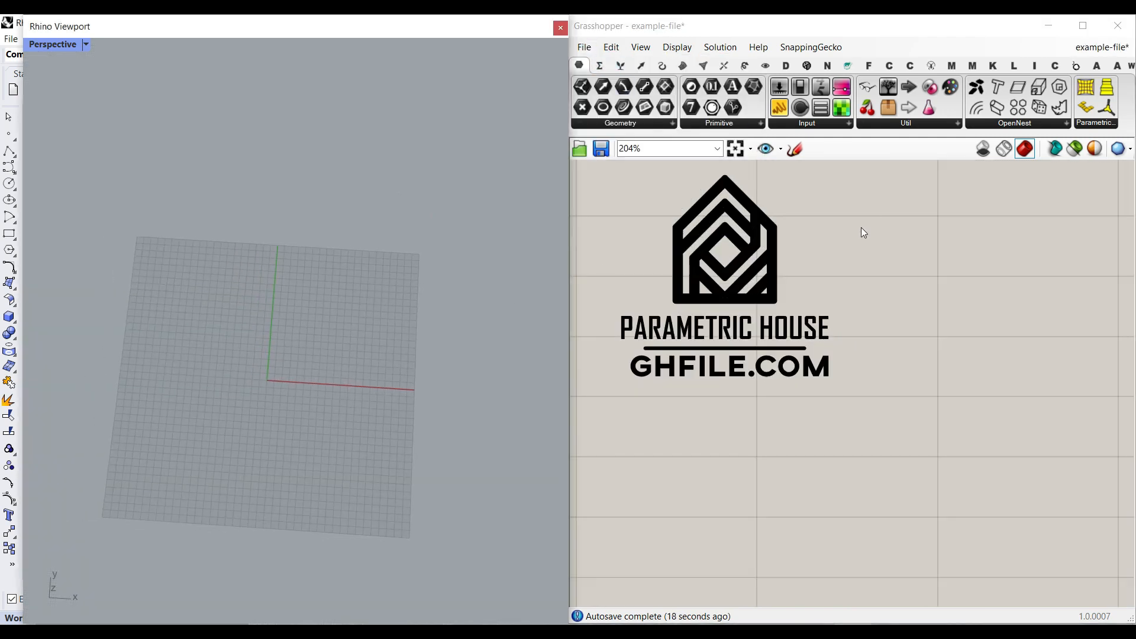
pyautogui.click(702, 67)
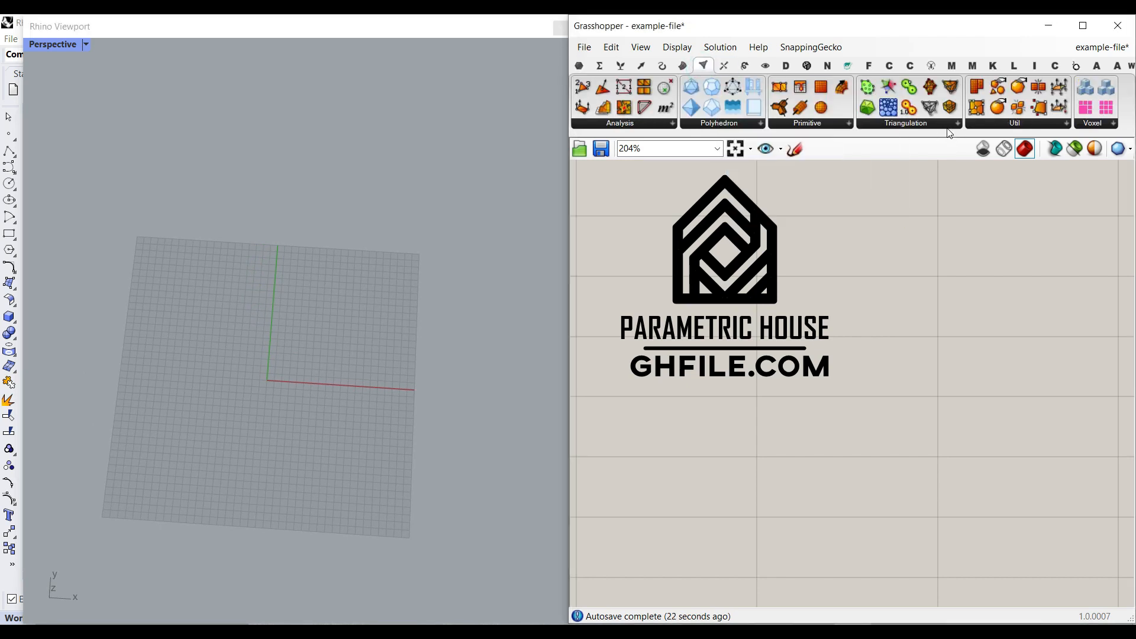
pyautogui.moveTo(887, 96); pyautogui.dragTo(956, 508)
pyautogui.scroll(5, 956, 507)
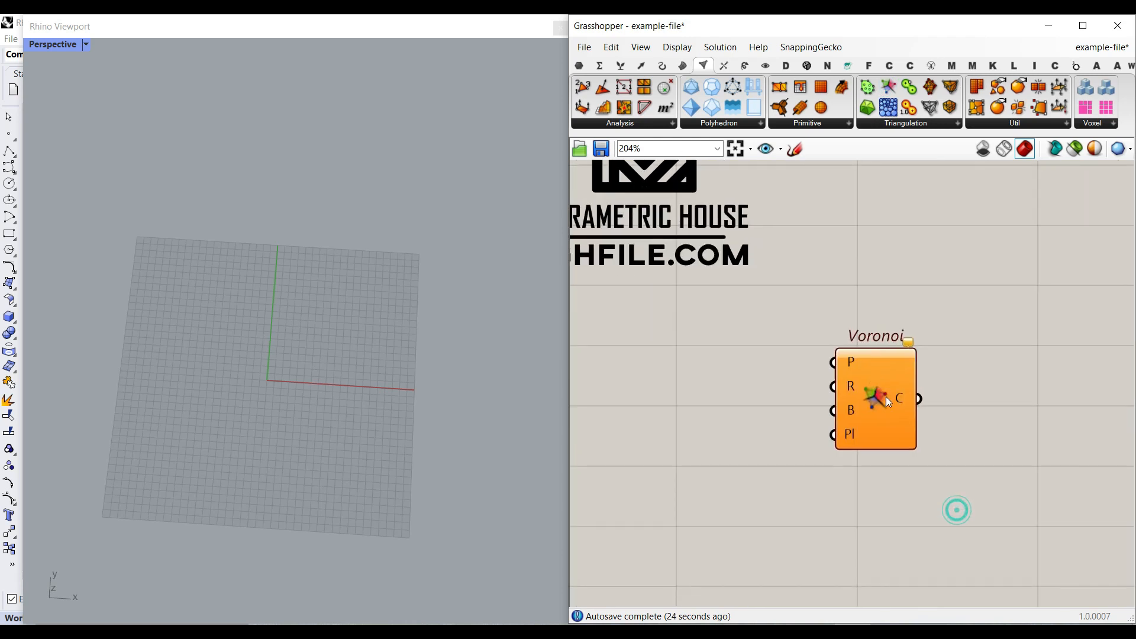
# Switch the canvas display to draw full names for component inputs and outputs
pyautogui.click(676, 47)
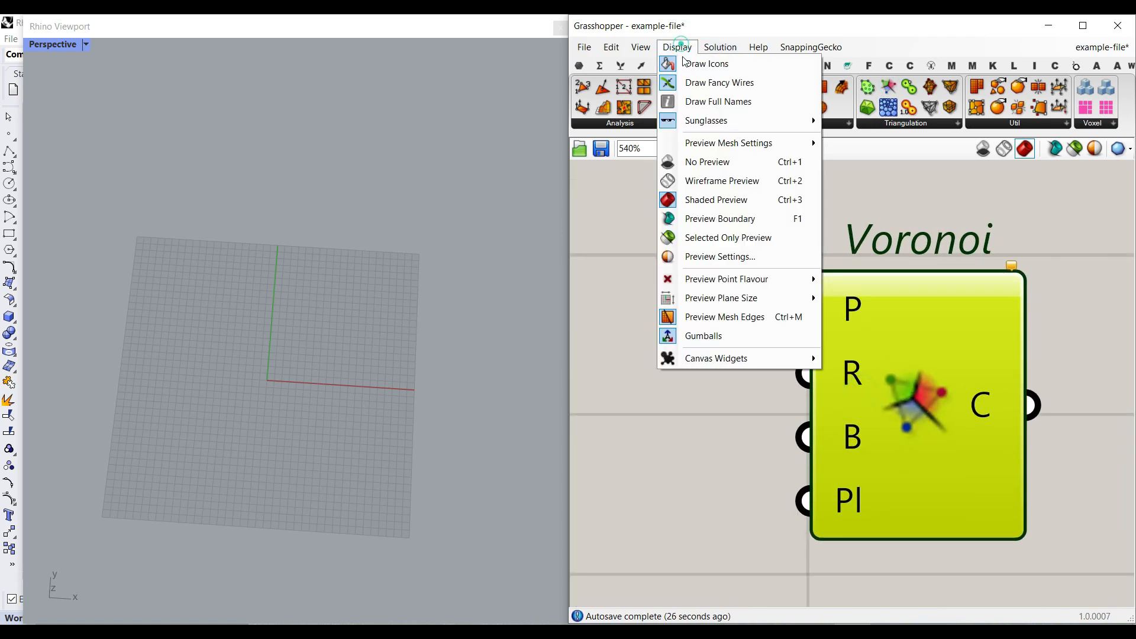
pyautogui.click(713, 102)
pyautogui.click(682, 264)
pyautogui.scroll(-5, 789, 330)
pyautogui.moveTo(707, 307); pyautogui.dragTo(805, 339, button='right')
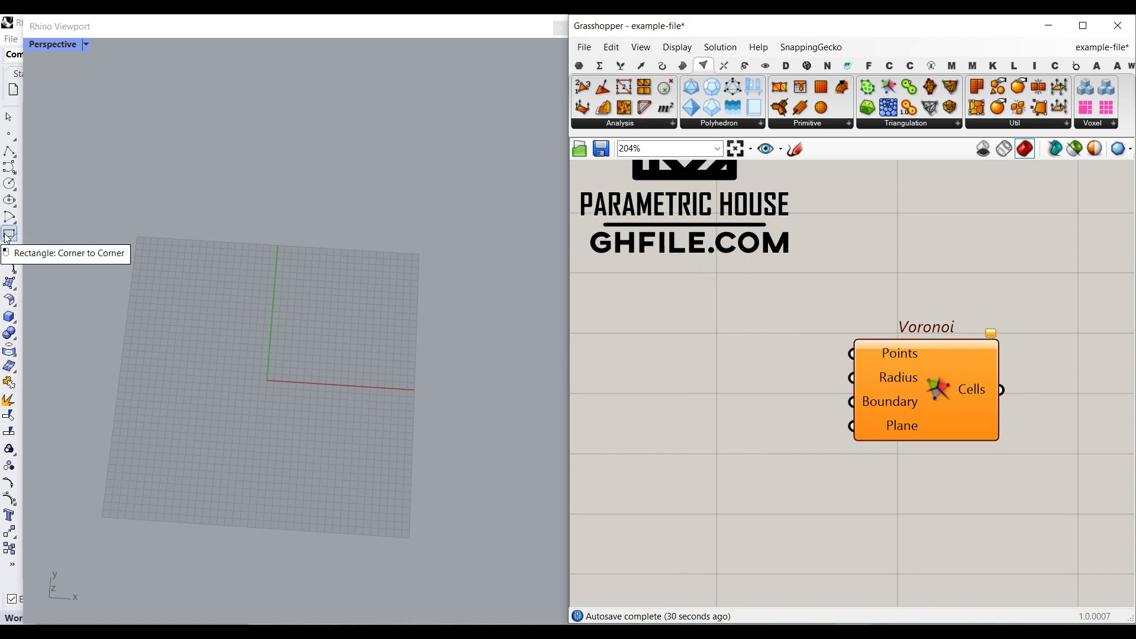
# Draw a corner-to-corner rectangle around the origin in the Rhino Perspective view
pyautogui.click(173, 313)
pyautogui.click(9, 234)
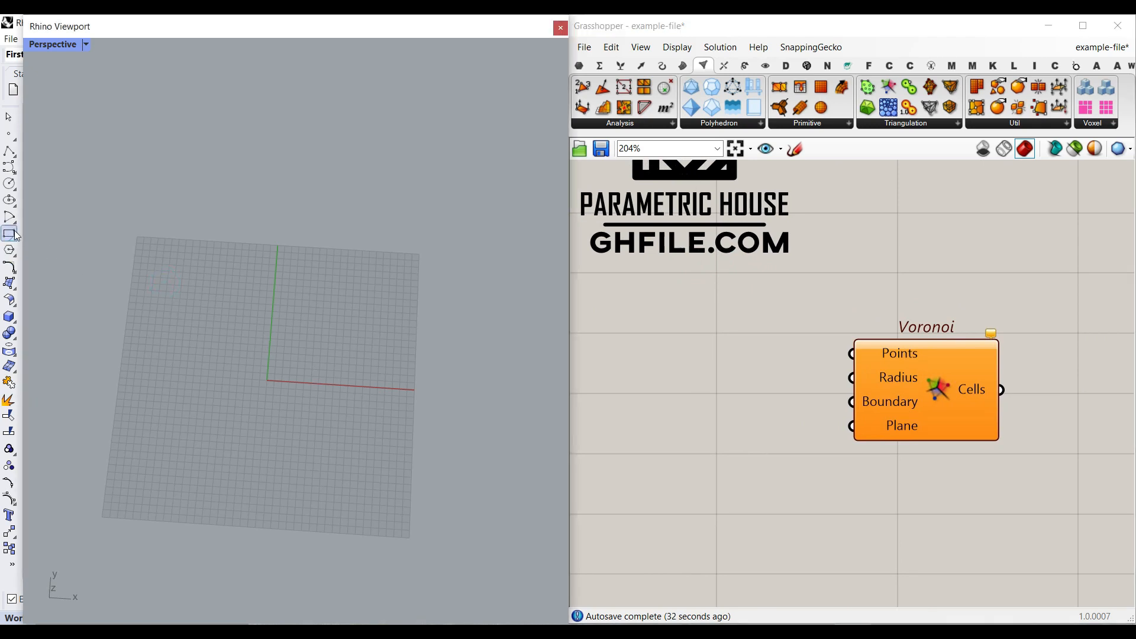
pyautogui.click(168, 280)
pyautogui.click(376, 464)
# Add a Curve parameter beside the Voronoi component and reference the drawn rectangle in it
pyautogui.click(837, 360)
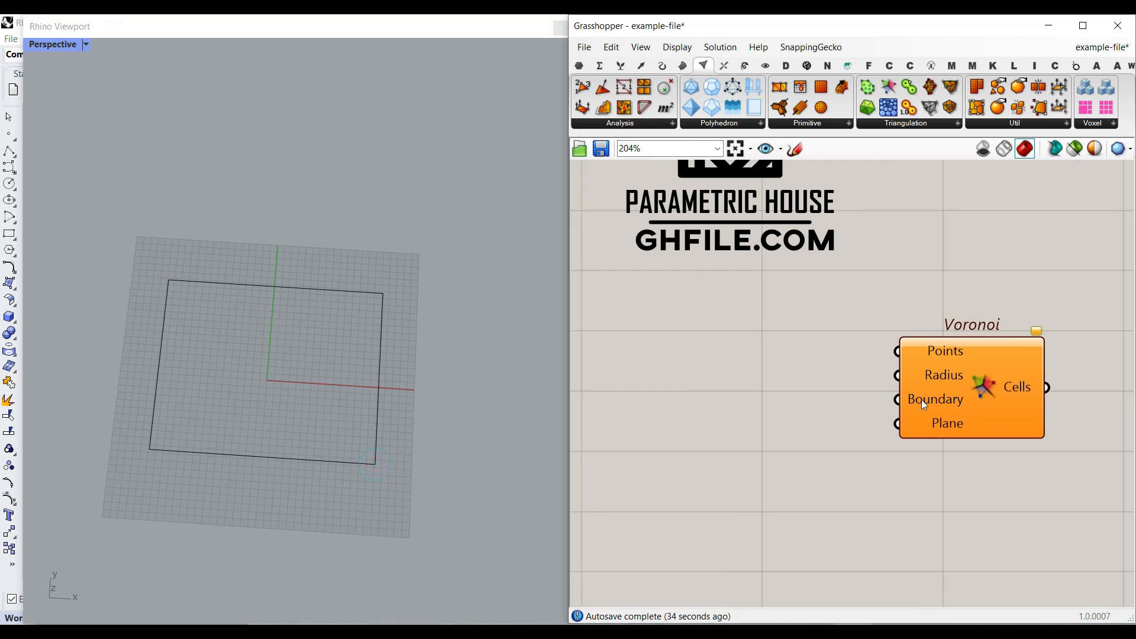
pyautogui.scroll(2, 870, 390)
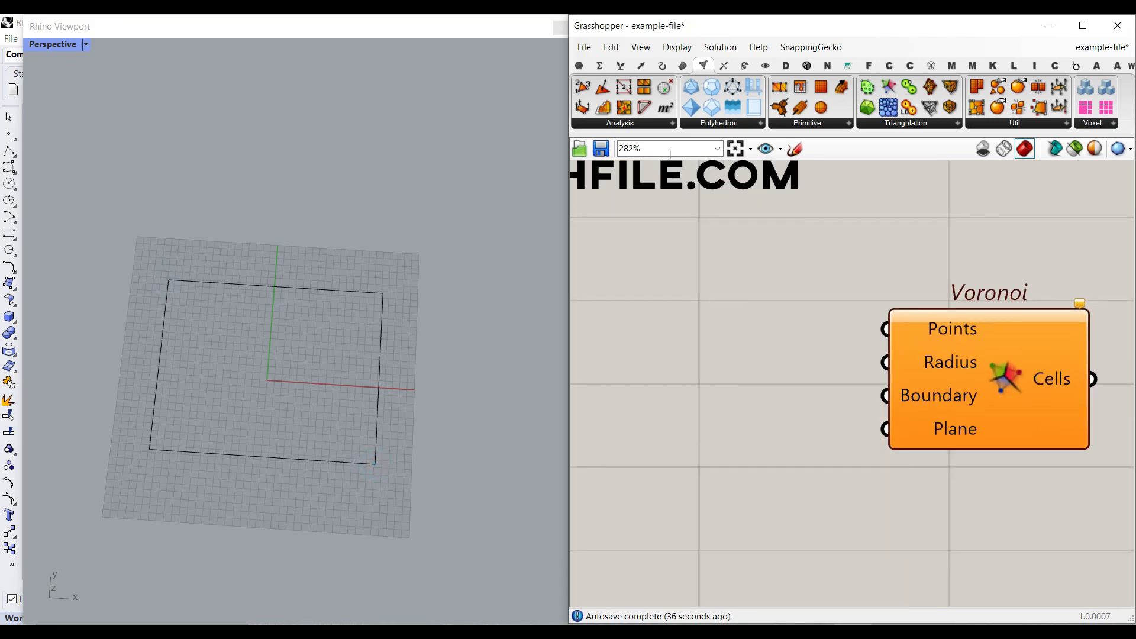
pyautogui.click(579, 65)
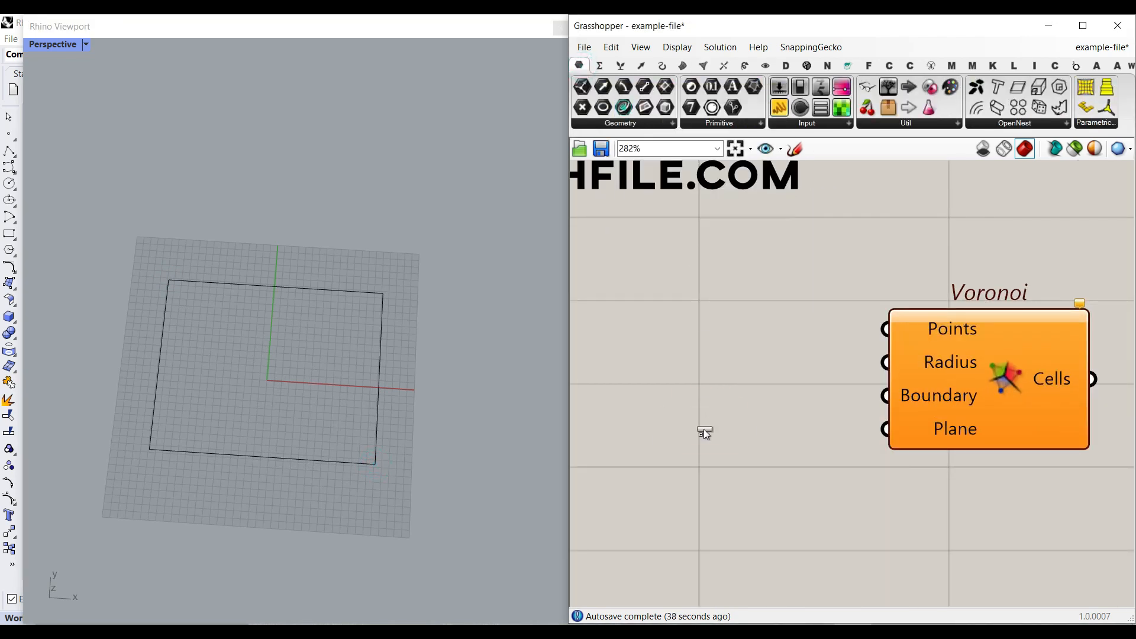
pyautogui.moveTo(705, 407); pyautogui.dragTo(706, 430)
pyautogui.rightClick(701, 431)
pyautogui.click(762, 514)
pyautogui.click(349, 293)
# Connect the Curve parameter to the Voronoi Boundary input and align the two components in a straight line
pyautogui.moveTo(747, 431); pyautogui.dragTo(885, 396)
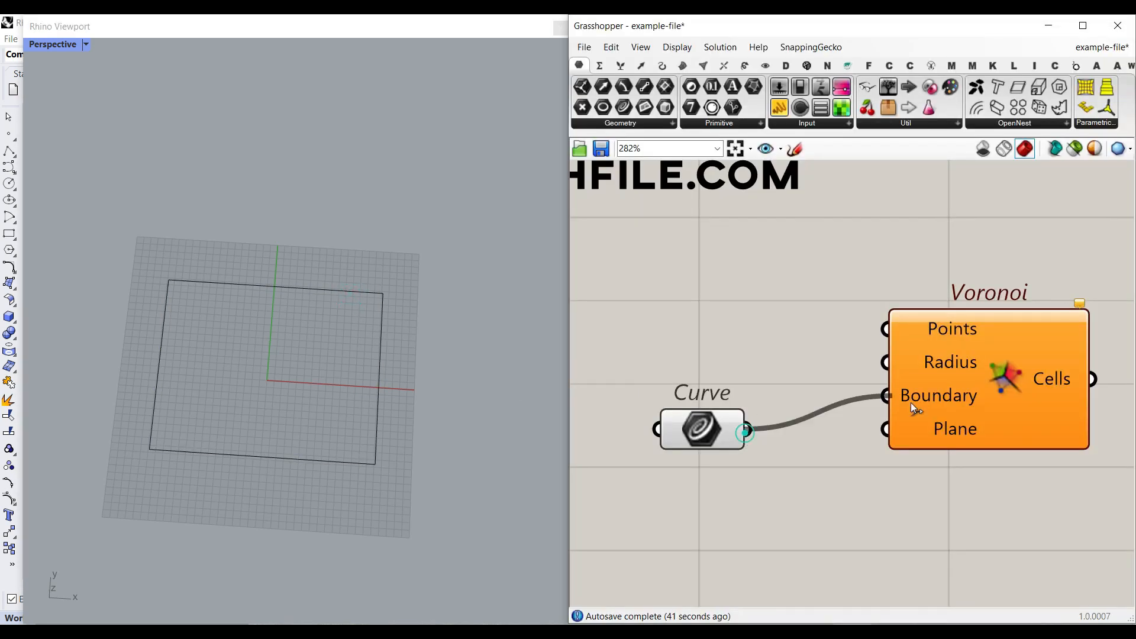
pyautogui.moveTo(705, 434); pyautogui.dragTo(671, 425)
pyautogui.click(776, 336)
pyautogui.moveTo(955, 395); pyautogui.dragTo(979, 407)
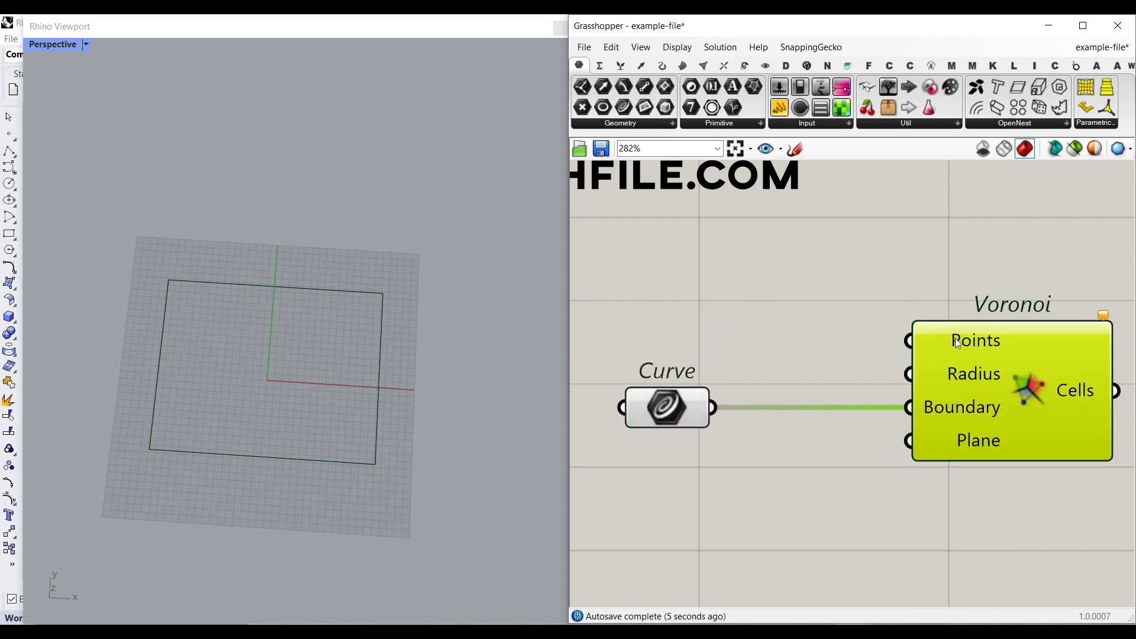
# Add a Populate 2D component near the Curve parameter
pyautogui.click(640, 66)
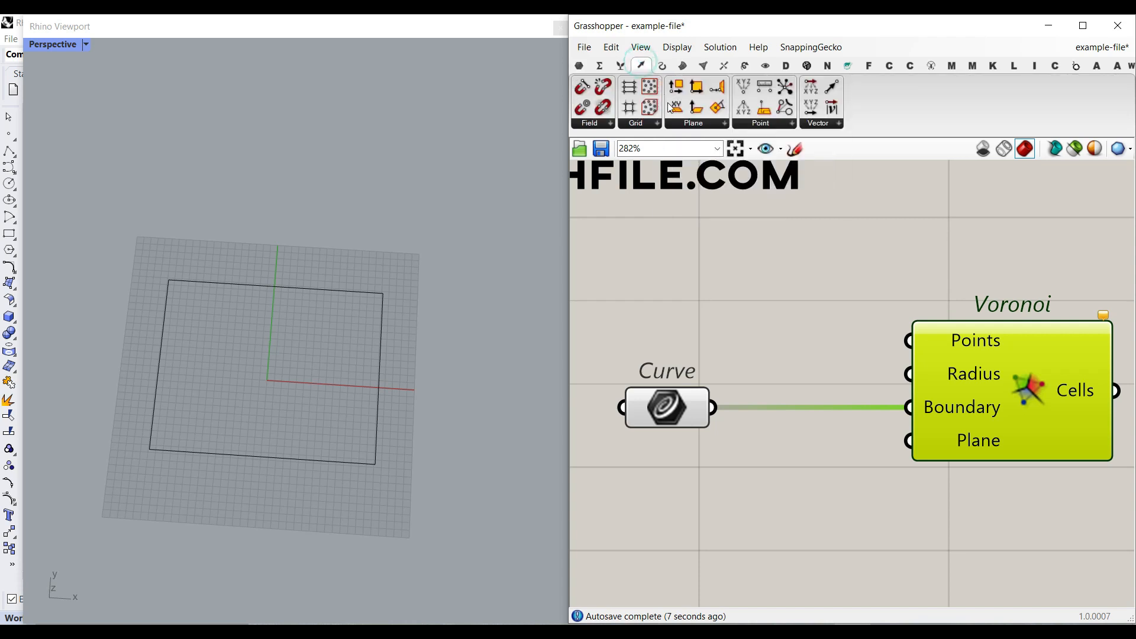
pyautogui.click(639, 123)
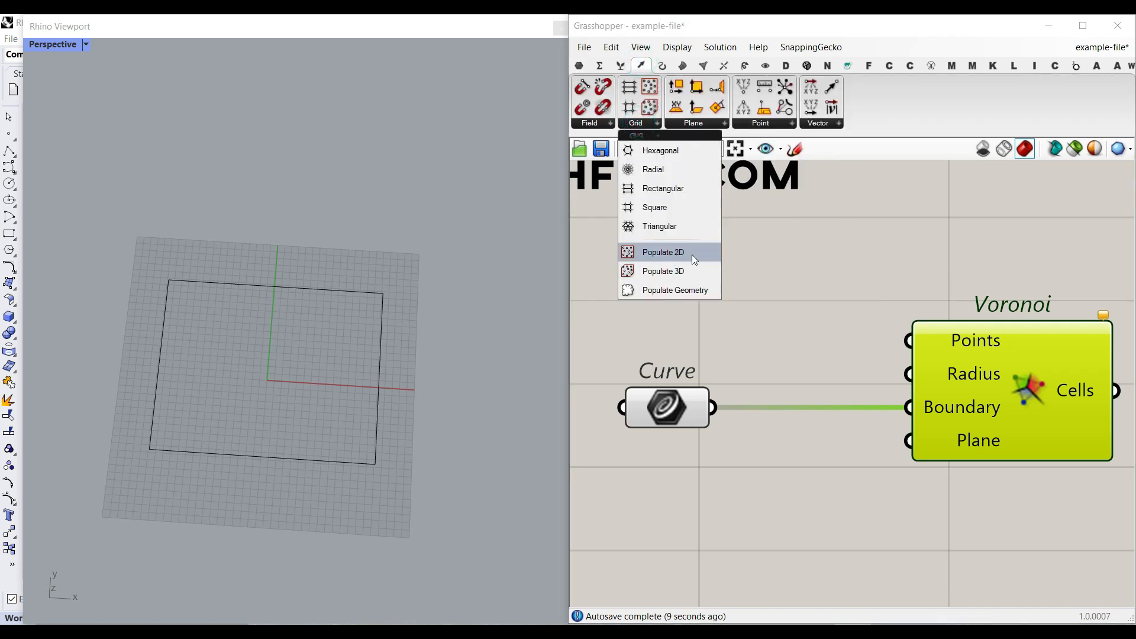
pyautogui.click(676, 253)
pyautogui.click(824, 479)
pyautogui.moveTo(824, 479); pyautogui.dragTo(768, 449, button='right')
pyautogui.scroll(-4, 796, 417)
# Position Populate 2D between Curve and Voronoi, wiring Curve into Region and Population into the Voronoi Points input
pyautogui.moveTo(895, 392); pyautogui.dragTo(955, 391)
pyautogui.scroll(3, 776, 436)
pyautogui.moveTo(776, 436); pyautogui.dragTo(813, 279)
pyautogui.moveTo(698, 368); pyautogui.dragTo(746, 248)
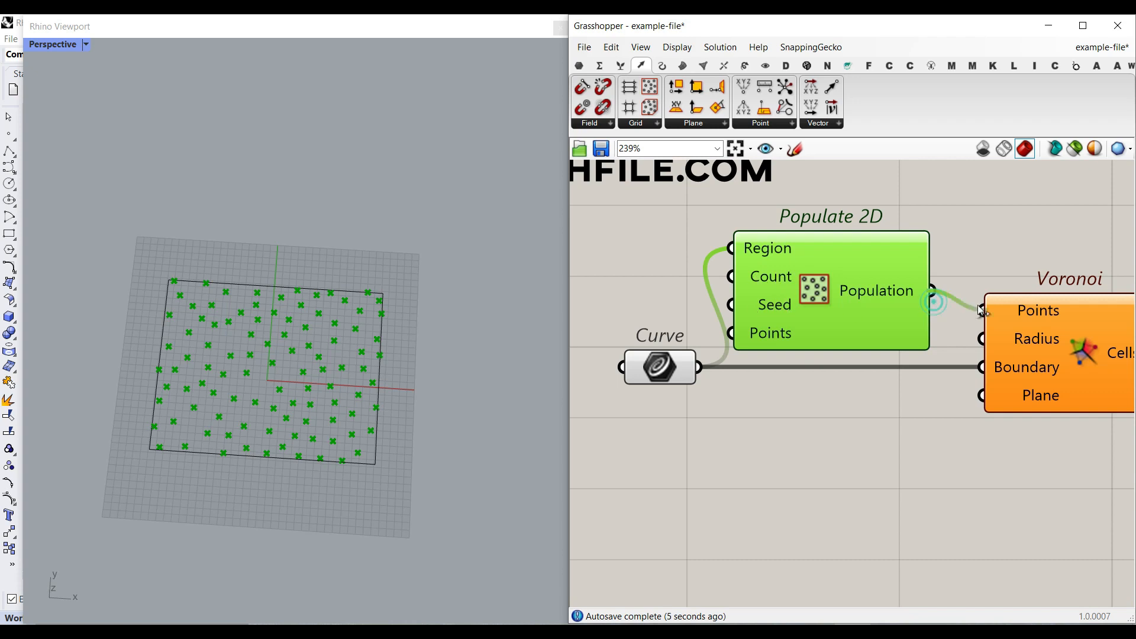
pyautogui.moveTo(980, 309); pyautogui.dragTo(983, 310)
# Add a number slider with a minimum of 3, connect it to Populate 2D's Count input, and name it Count
pyautogui.moveTo(786, 284); pyautogui.dragTo(983, 358, button='right')
pyautogui.doubleClick(726, 353)
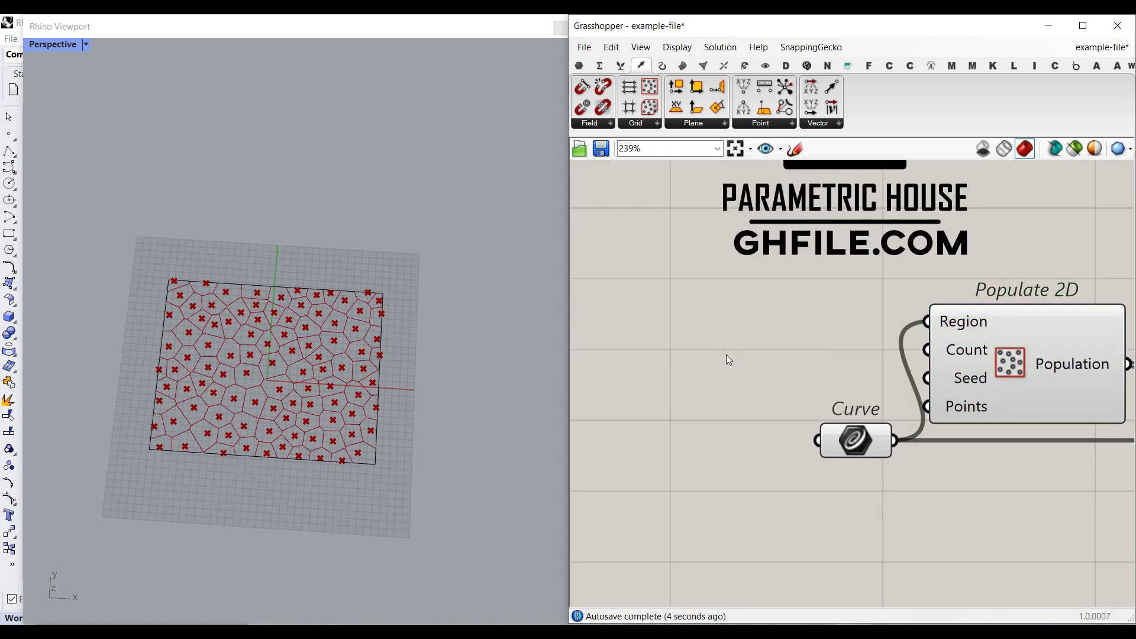
pyautogui.write('3..12')
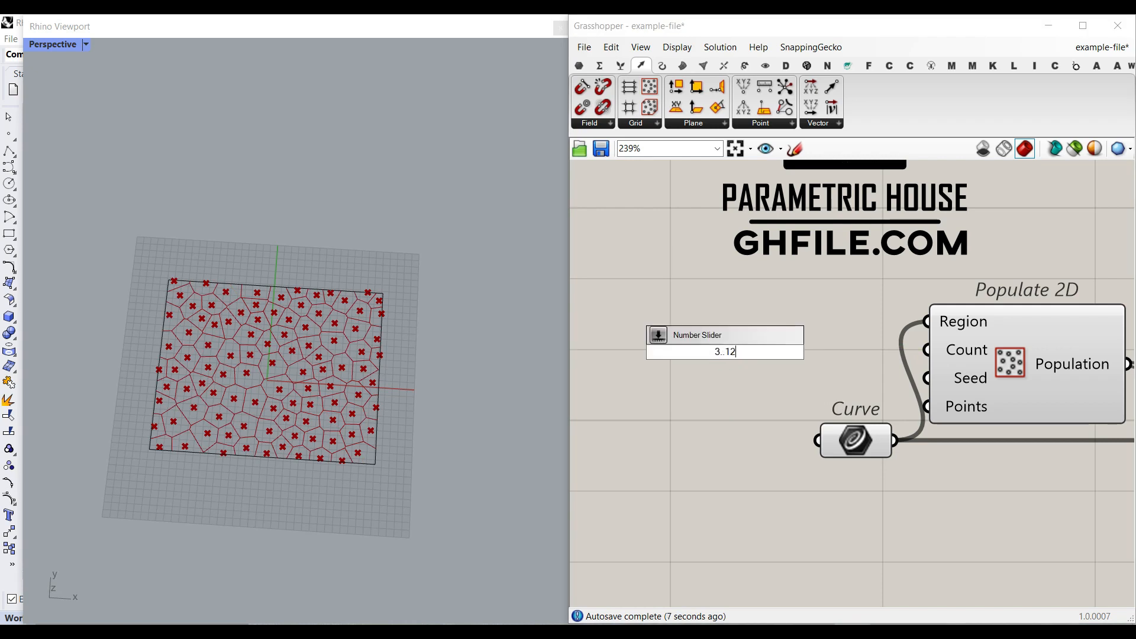
pyautogui.press('Return')
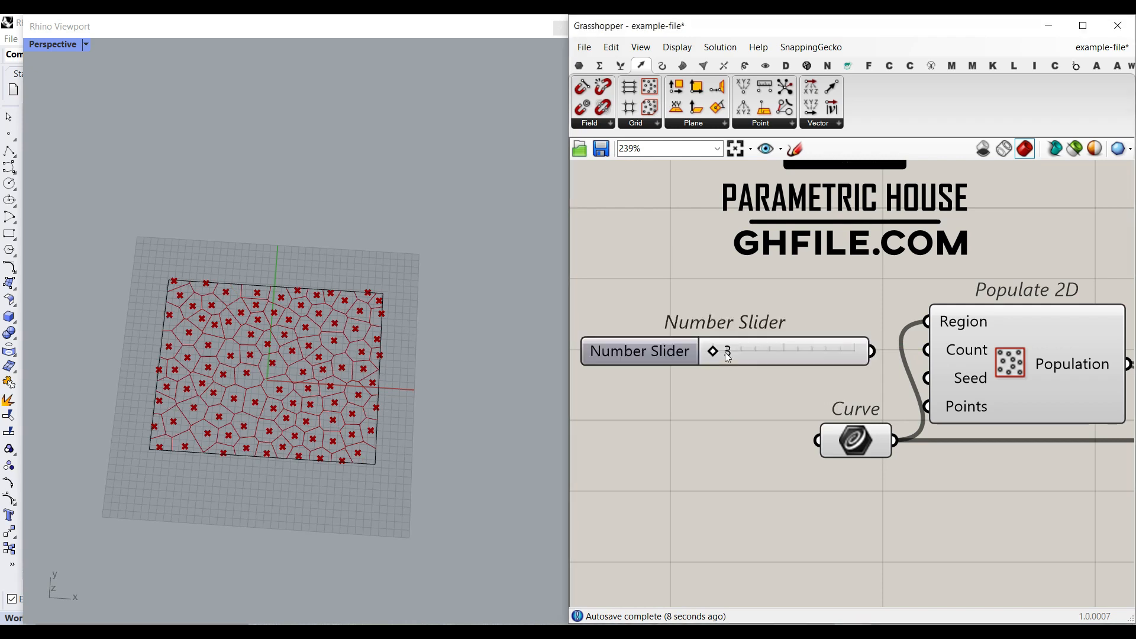
pyautogui.moveTo(874, 351); pyautogui.dragTo(927, 378)
pyautogui.rightClick(839, 351)
pyautogui.write('Count')
pyautogui.press('Return')
# Duplicate the Count slider for the Seed input and adjust the sliders to generate 47 points
pyautogui.hotkey('ctrl', 'c')
pyautogui.hotkey('ctrl', 'v')
pyautogui.moveTo(669, 385); pyautogui.dragTo(756, 384)
pyautogui.moveTo(678, 350); pyautogui.dragTo(749, 385)
# Turn off the preview of the Populate 2D points
pyautogui.moveTo(988, 385); pyautogui.dragTo(772, 372, button='right')
pyautogui.moveTo(913, 385); pyautogui.dragTo(724, 376, button='right')
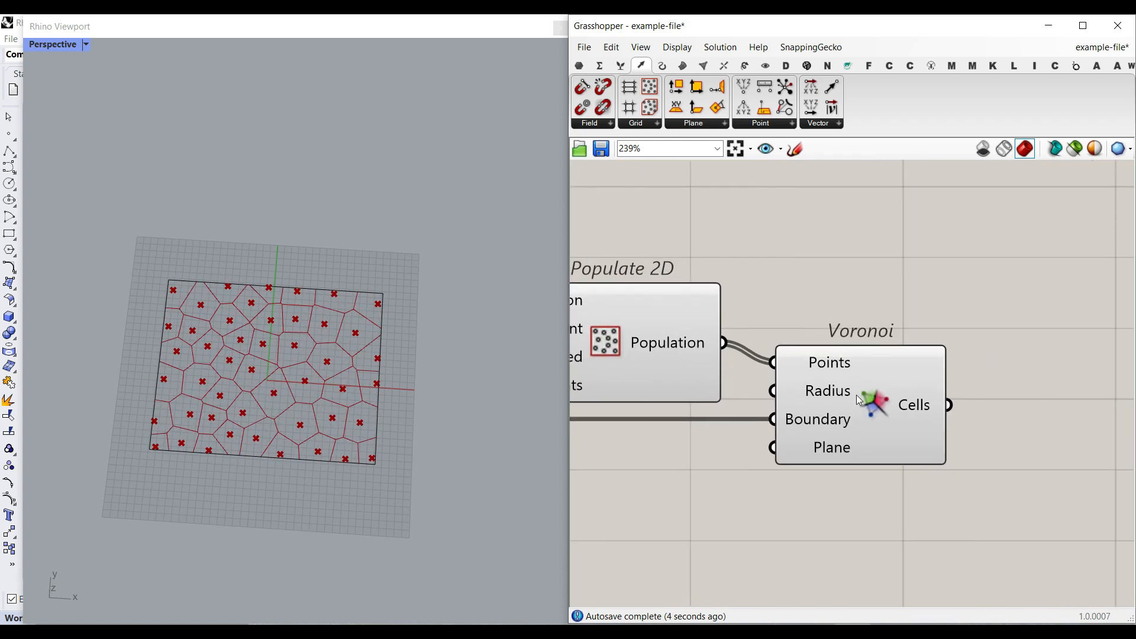
pyautogui.click(199, 439)
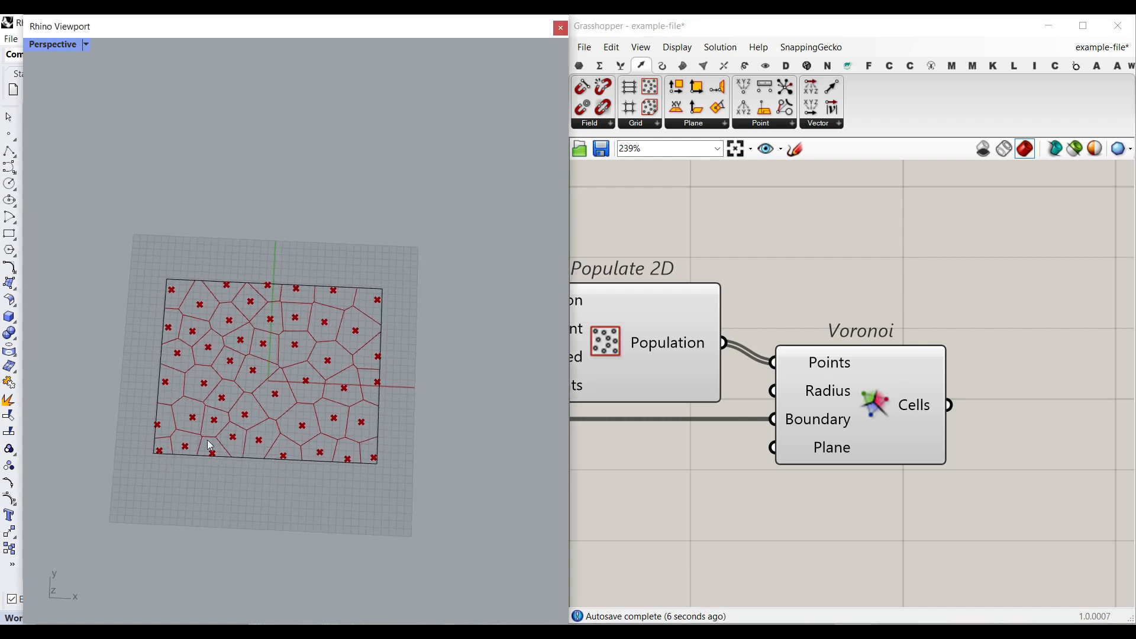
pyautogui.scroll(3, 204, 391)
pyautogui.rightClick(613, 337)
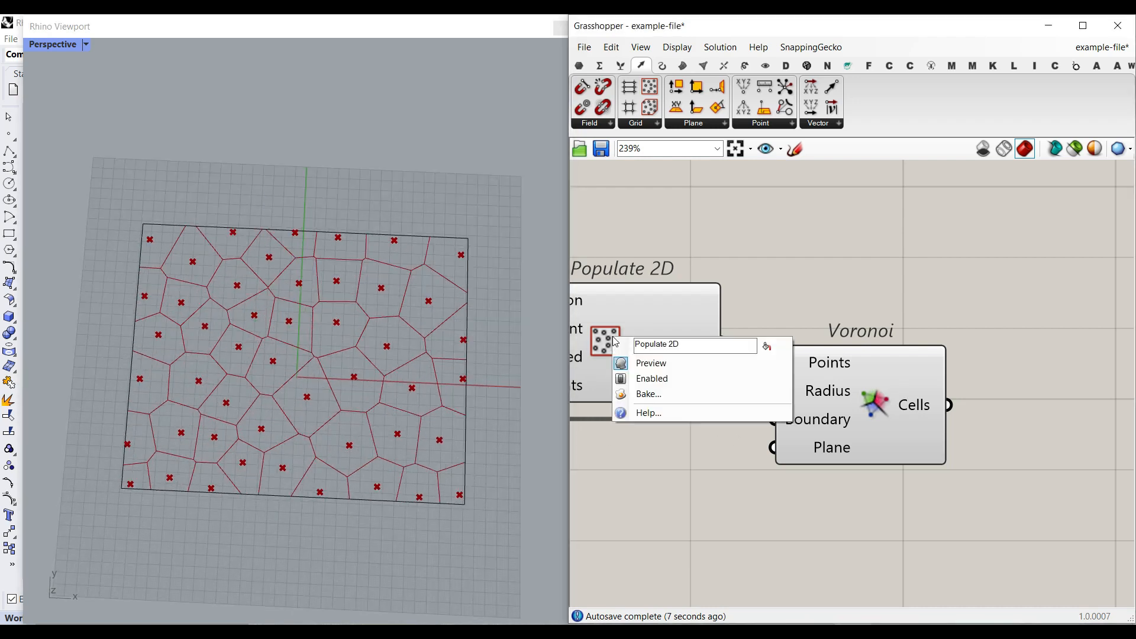
pyautogui.click(638, 363)
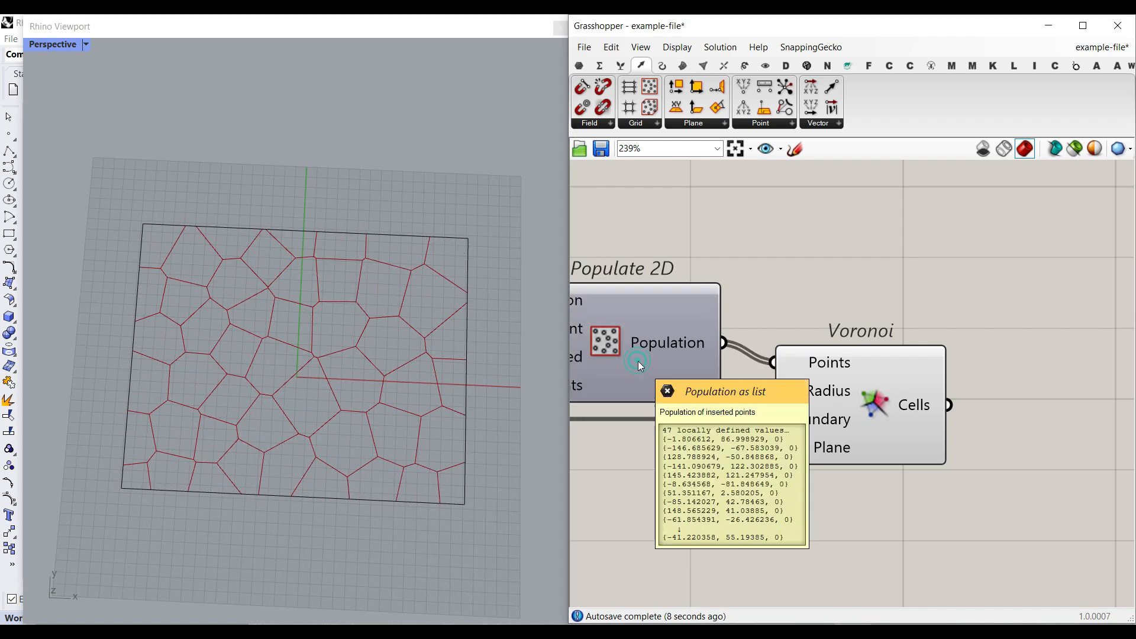
# Add Kangaroo's BouncySolver component and position it well to the right of the Voronoi component
pyautogui.click(994, 66)
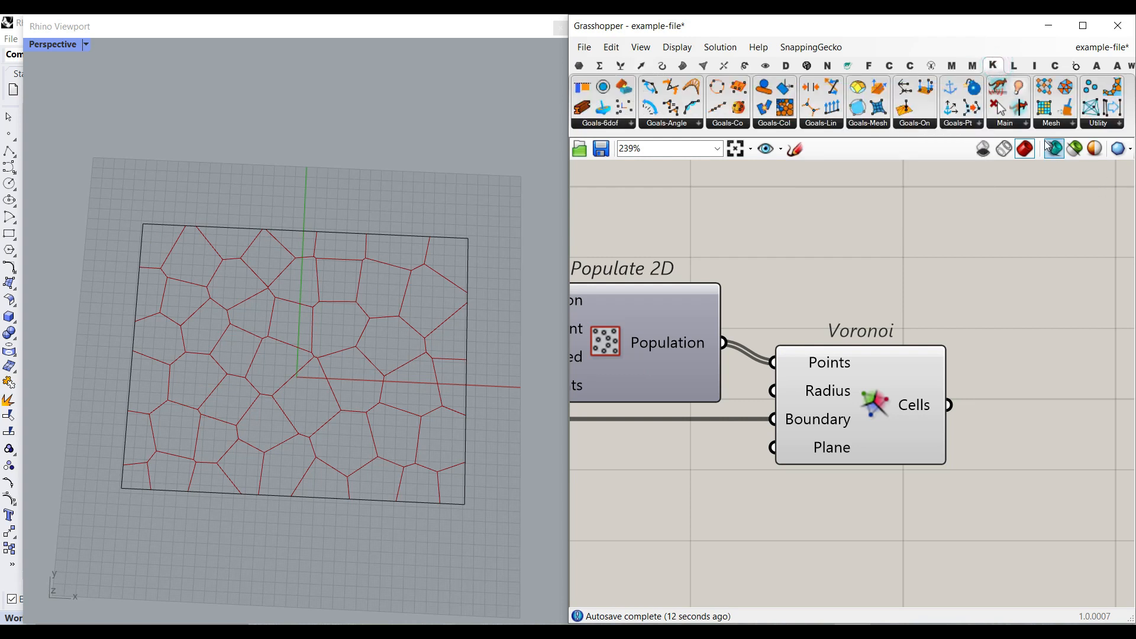
pyautogui.click(1017, 125)
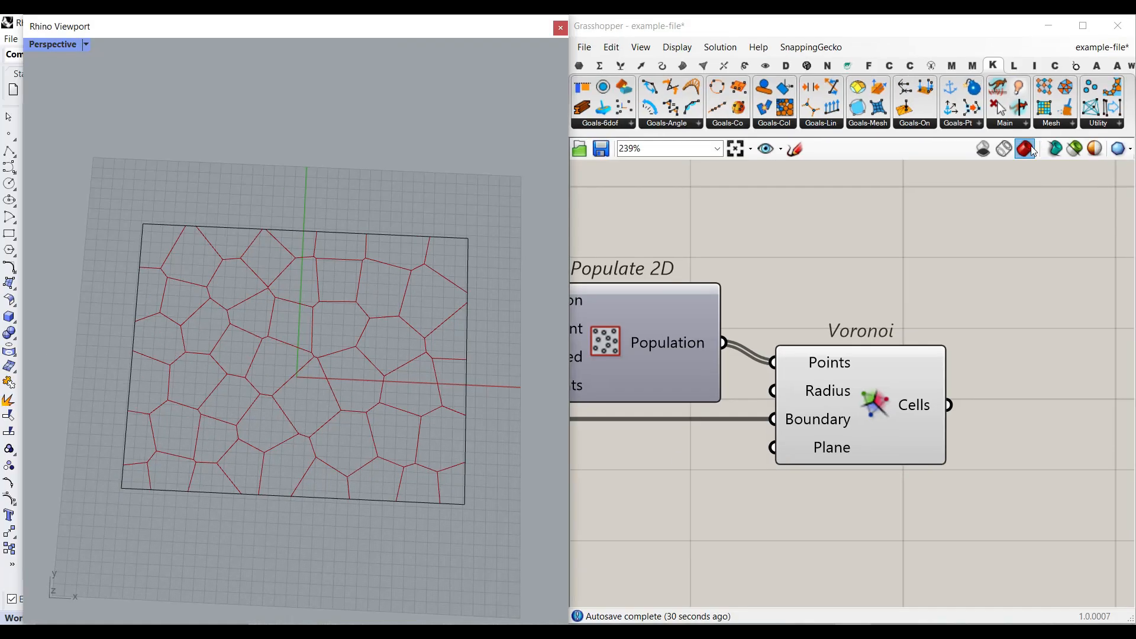
pyautogui.click(1013, 124)
pyautogui.click(1027, 152)
pyautogui.click(1074, 358)
pyautogui.scroll(-2, 1072, 388)
pyautogui.moveTo(1072, 388); pyautogui.dragTo(866, 331, button='right')
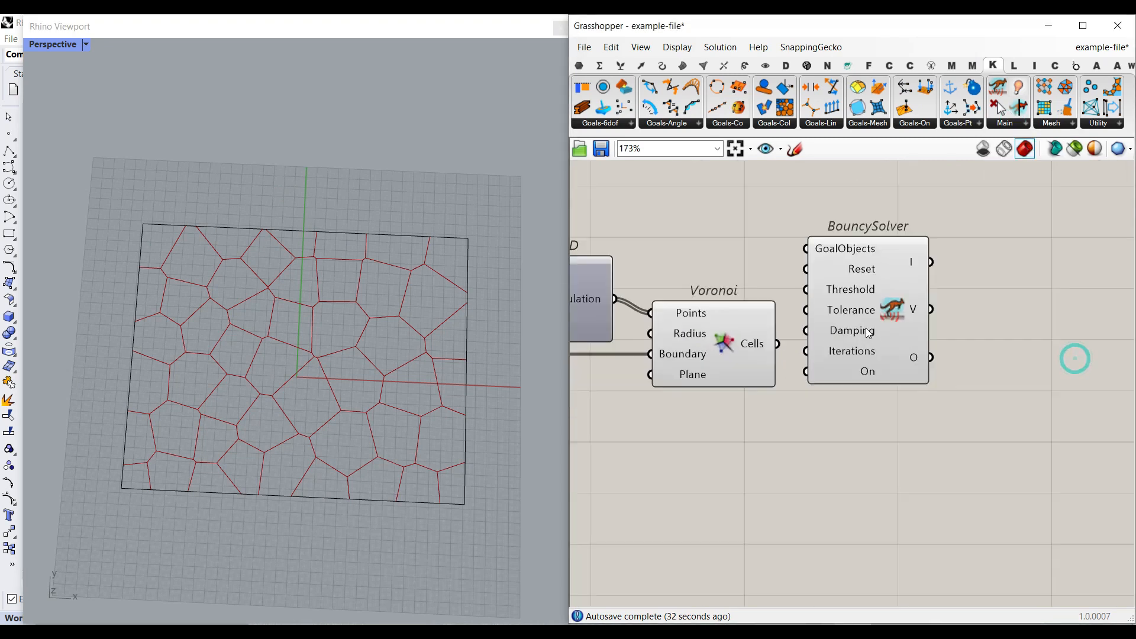
pyautogui.moveTo(867, 334); pyautogui.dragTo(1016, 410)
# Add a Data parameter between Voronoi and BouncySolver, connect it to the solver's GoalObjects input, and align the two
pyautogui.click(580, 65)
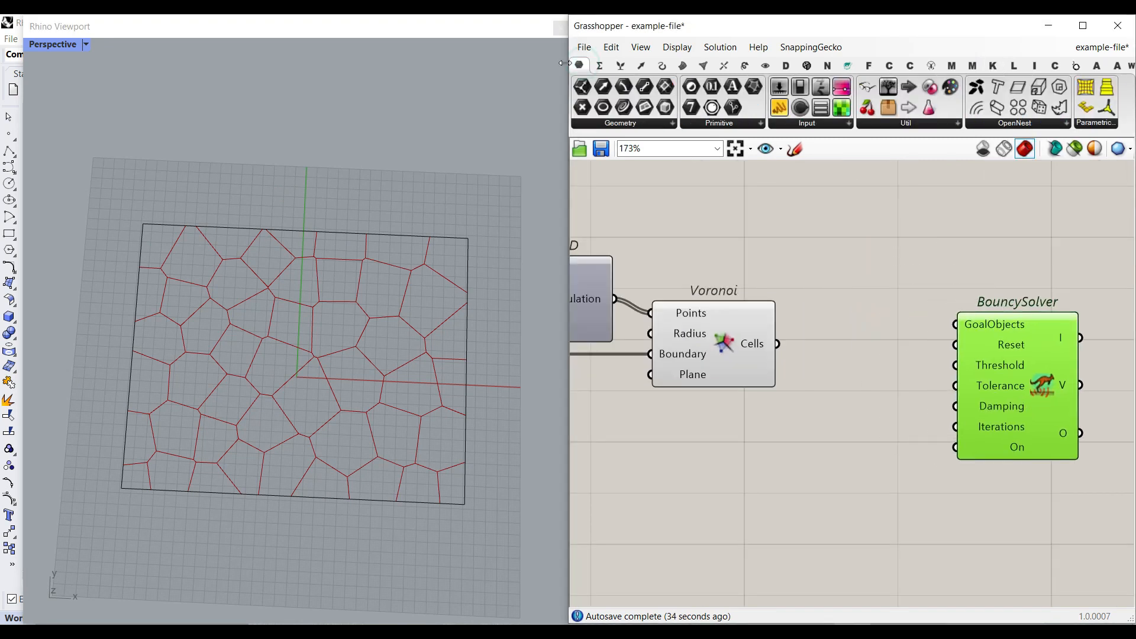
pyautogui.click(722, 126)
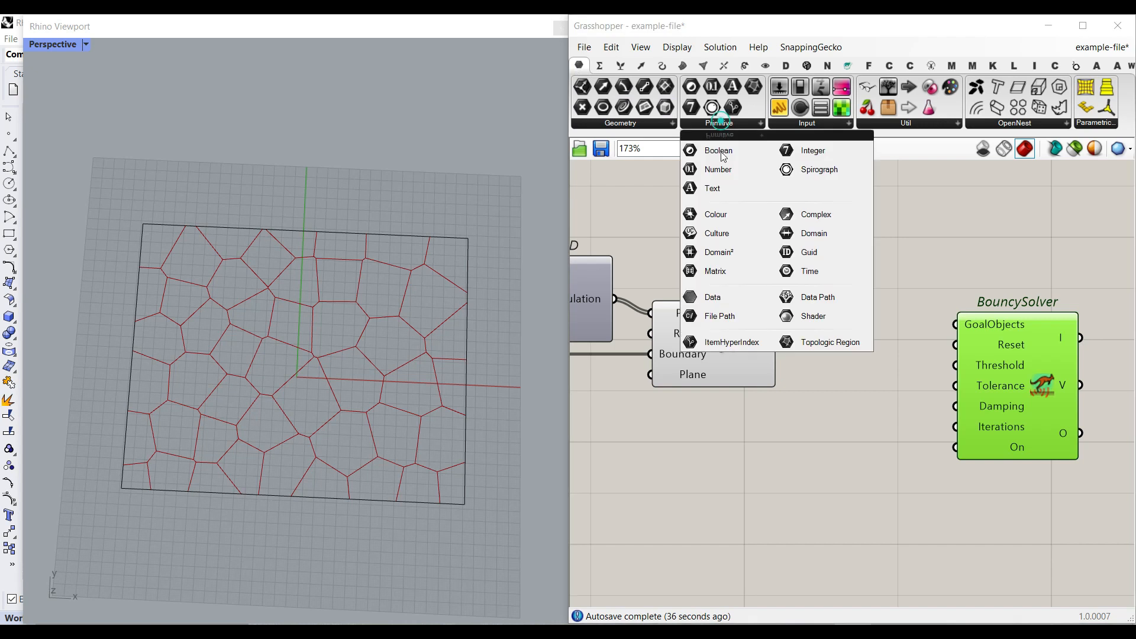
pyautogui.click(744, 295)
pyautogui.click(898, 333)
pyautogui.scroll(2, 831, 331)
pyautogui.moveTo(840, 318); pyautogui.dragTo(779, 340)
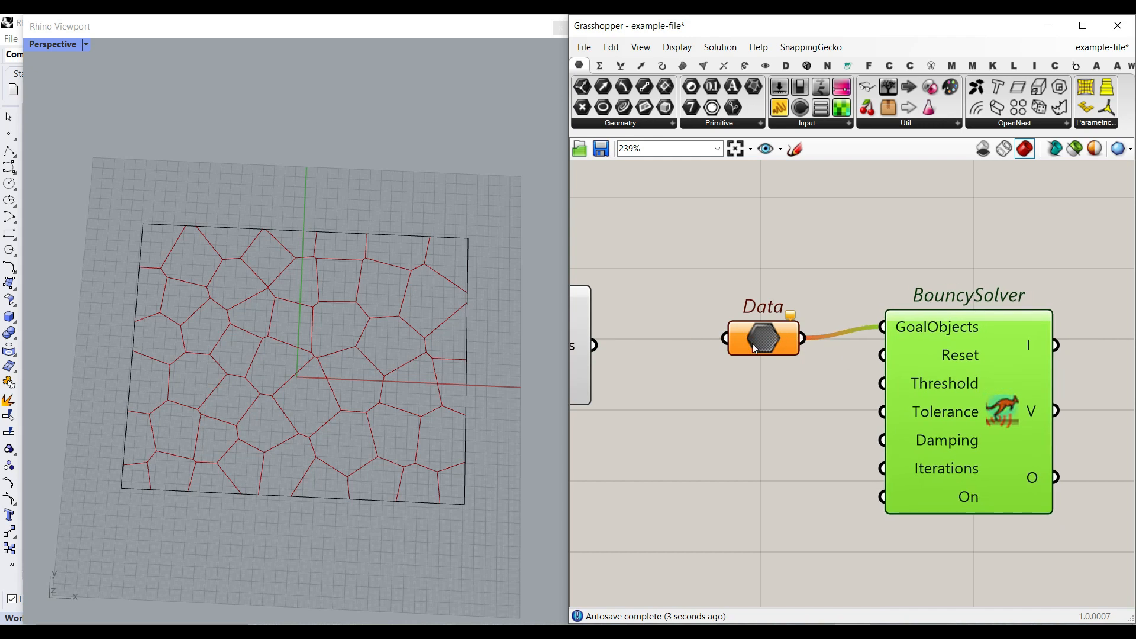
pyautogui.moveTo(963, 384); pyautogui.dragTo(985, 391)
# Add a Button above the Data parameter and connect it to BouncySolver's Reset input
pyautogui.doubleClick(807, 236)
pyautogui.write('but')
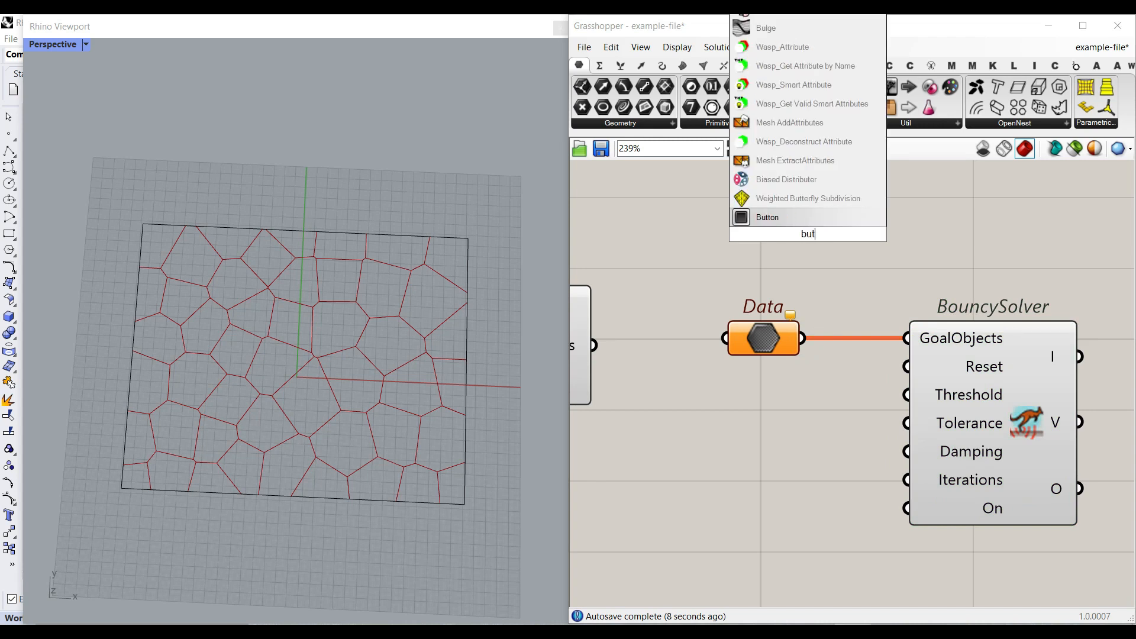
pyautogui.click(769, 218)
pyautogui.moveTo(883, 234); pyautogui.dragTo(906, 366)
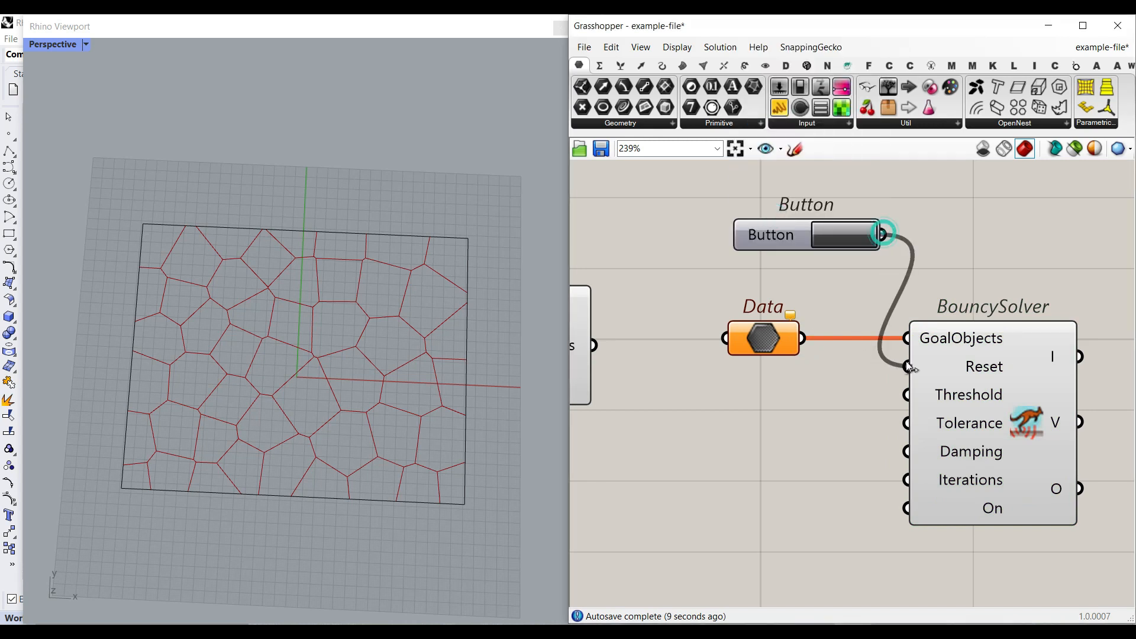
# Add a Kangaroo component above the Button and move the whole solver group farther right of Voronoi
pyautogui.scroll(-3, 850, 354)
pyautogui.moveTo(738, 380); pyautogui.dragTo(860, 392, button='right')
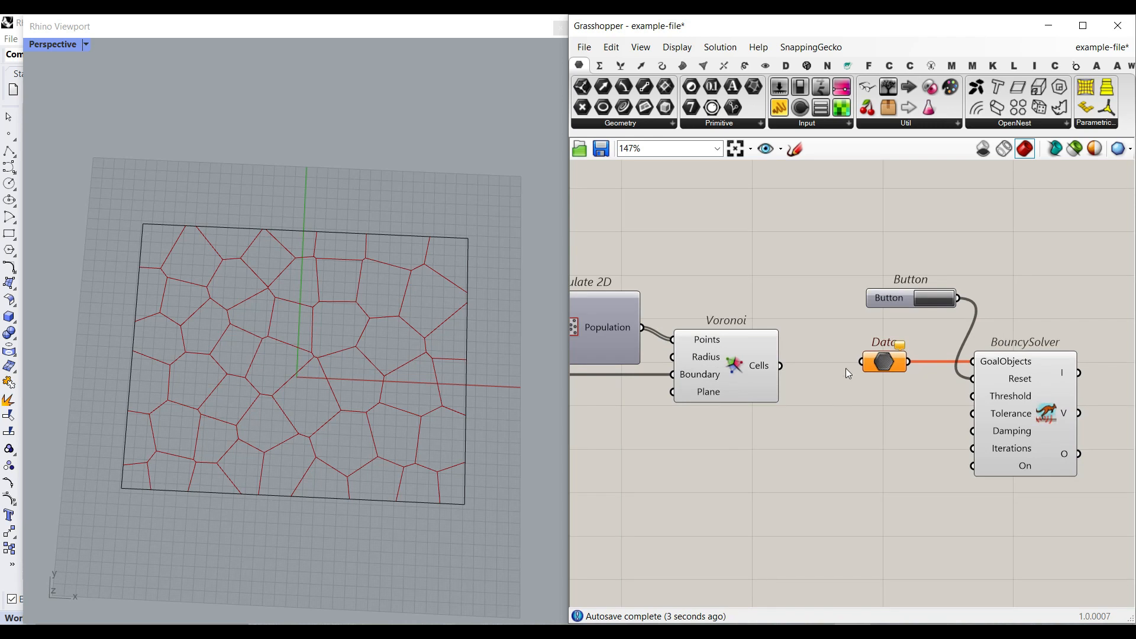
pyautogui.click(993, 65)
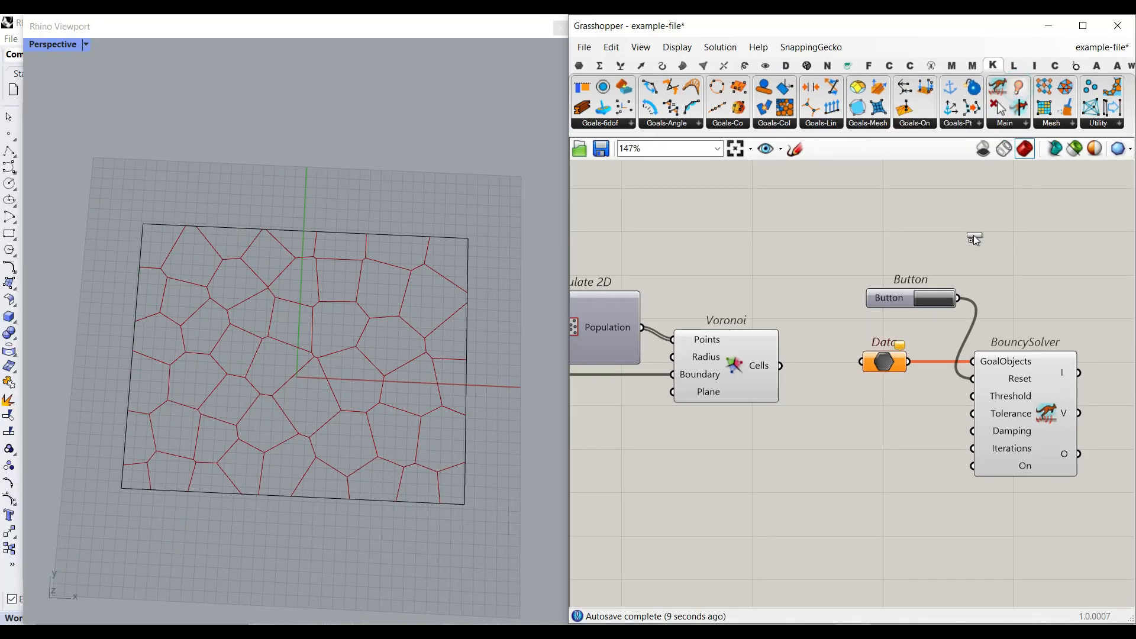
pyautogui.moveTo(974, 235); pyautogui.dragTo(973, 233)
pyautogui.moveTo(1066, 205); pyautogui.dragTo(848, 463)
pyautogui.moveTo(1004, 418); pyautogui.dragTo(1107, 418)
pyautogui.click(906, 413)
# Bake the Voronoi Cells output, check a shared cell edge for overlapping curves, and remove the baked curves
pyautogui.scroll(3, 793, 372)
pyautogui.rightClick(728, 359)
pyautogui.click(775, 382)
pyautogui.click(766, 527)
pyautogui.click(325, 353)
pyautogui.click(387, 316)
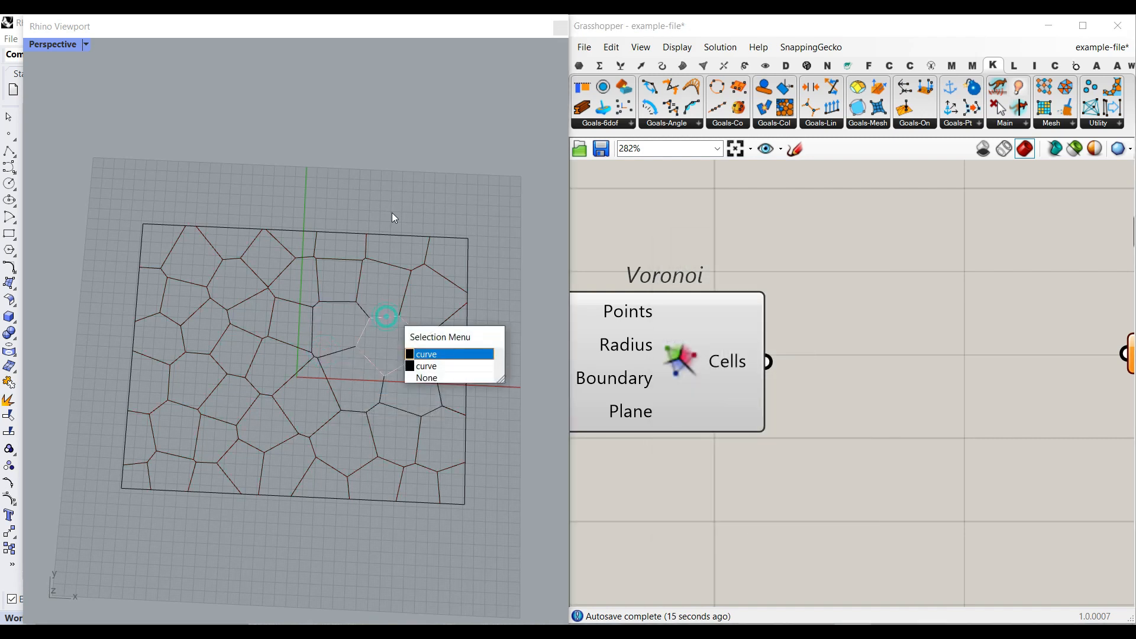
pyautogui.scroll(4, 372, 342)
pyautogui.scroll(2, 242, 272)
pyautogui.click(340, 218)
# Add an Explode component beside Voronoi and connect the Cells output to its Curve input
pyautogui.click(661, 65)
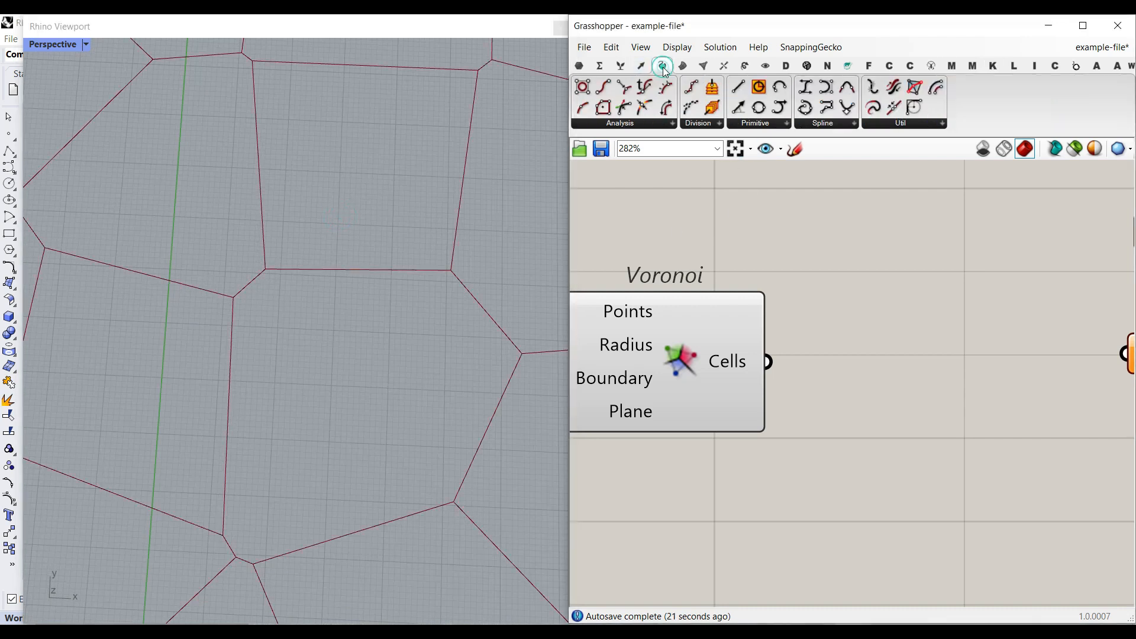
pyautogui.moveTo(873, 88); pyautogui.dragTo(935, 414)
pyautogui.moveTo(766, 361); pyautogui.dragTo(809, 403)
# Move the BouncySolver group farther right to make room after the Explode component
pyautogui.moveTo(879, 379); pyautogui.dragTo(766, 356, button='right')
pyautogui.scroll(-7, 766, 356)
pyautogui.moveTo(1019, 428); pyautogui.dragTo(847, 278)
pyautogui.moveTo(926, 378); pyautogui.dragTo(1024, 377)
pyautogui.click(865, 407)
# Simplify the Segments output of Explode and examine how its data tree is structured
pyautogui.scroll(2, 799, 363)
pyautogui.scroll(2, 800, 373)
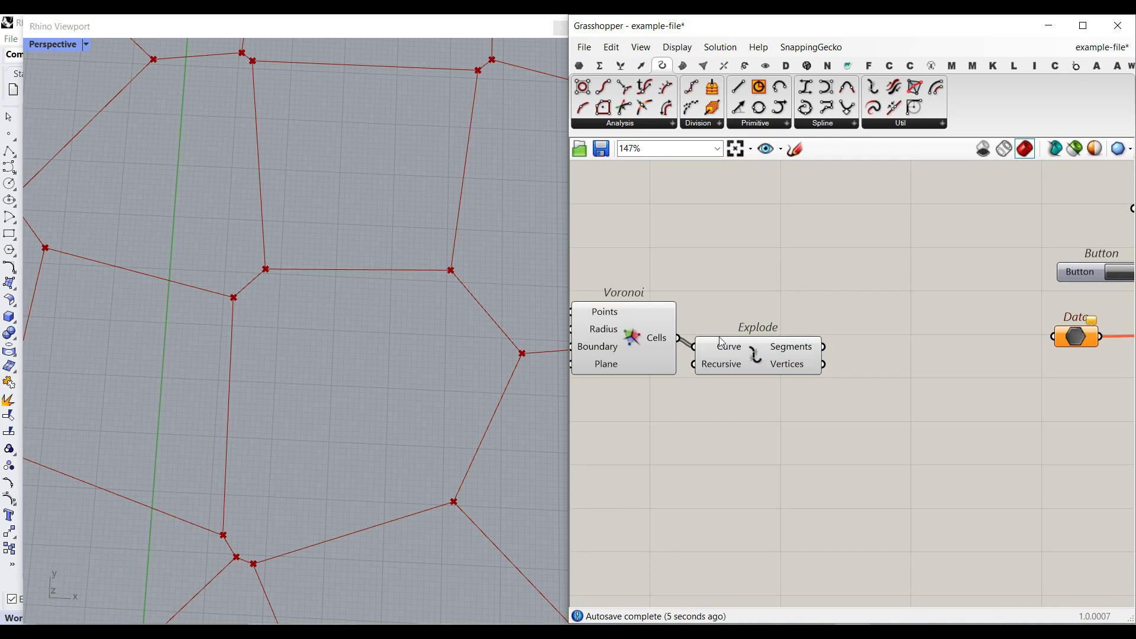
pyautogui.rightClick(798, 353)
pyautogui.click(786, 312)
pyautogui.scroll(2, 755, 336)
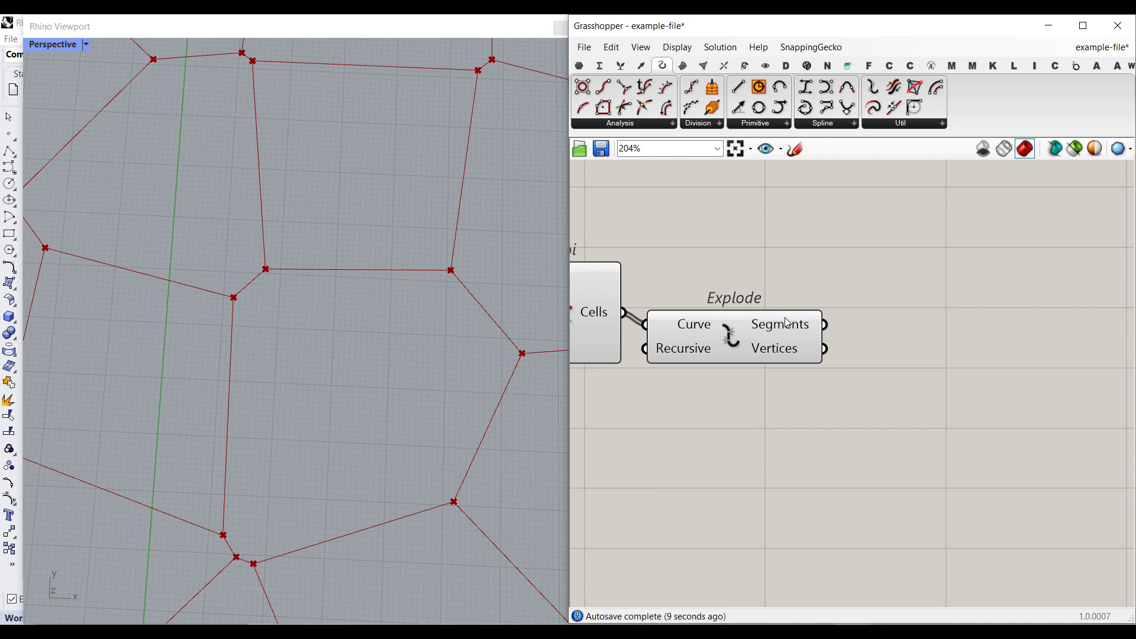
pyautogui.moveTo(785, 320)
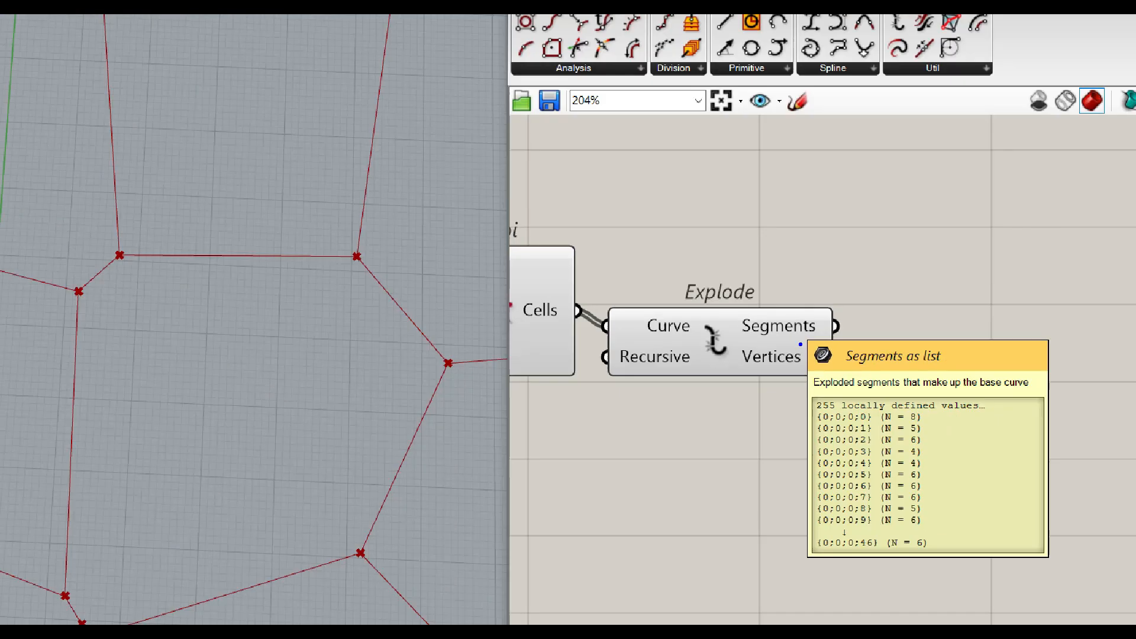
pyautogui.moveTo(812, 300); pyautogui.dragTo(778, 77, button='right')
pyautogui.rightClick(745, 108)
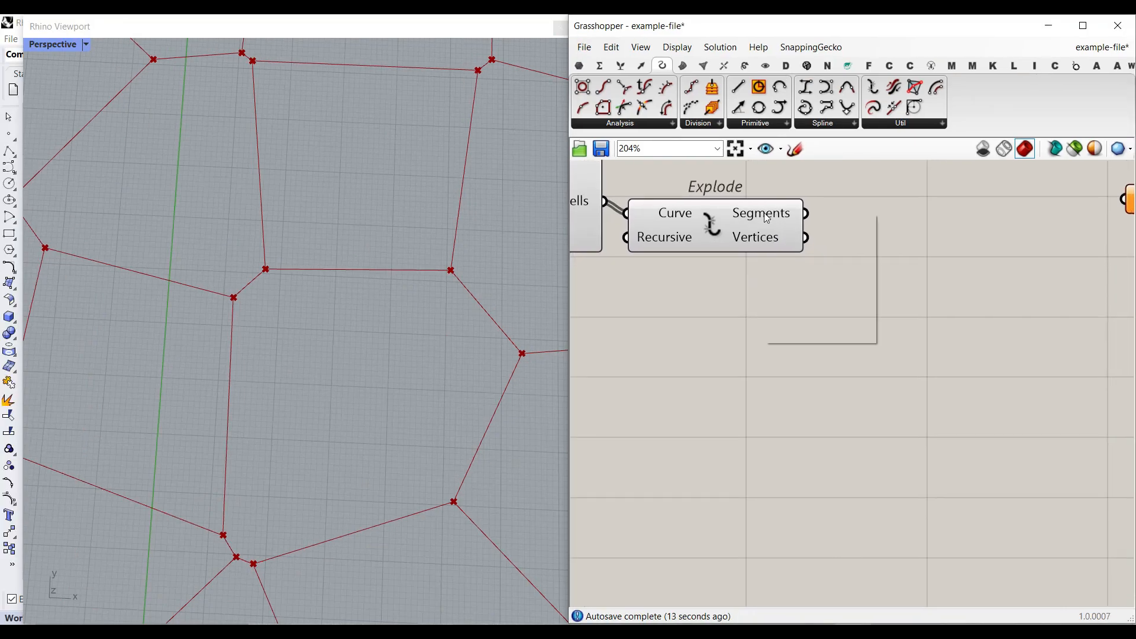
pyautogui.click(828, 300)
pyautogui.scroll(3, 808, 268)
pyautogui.moveTo(765, 207)
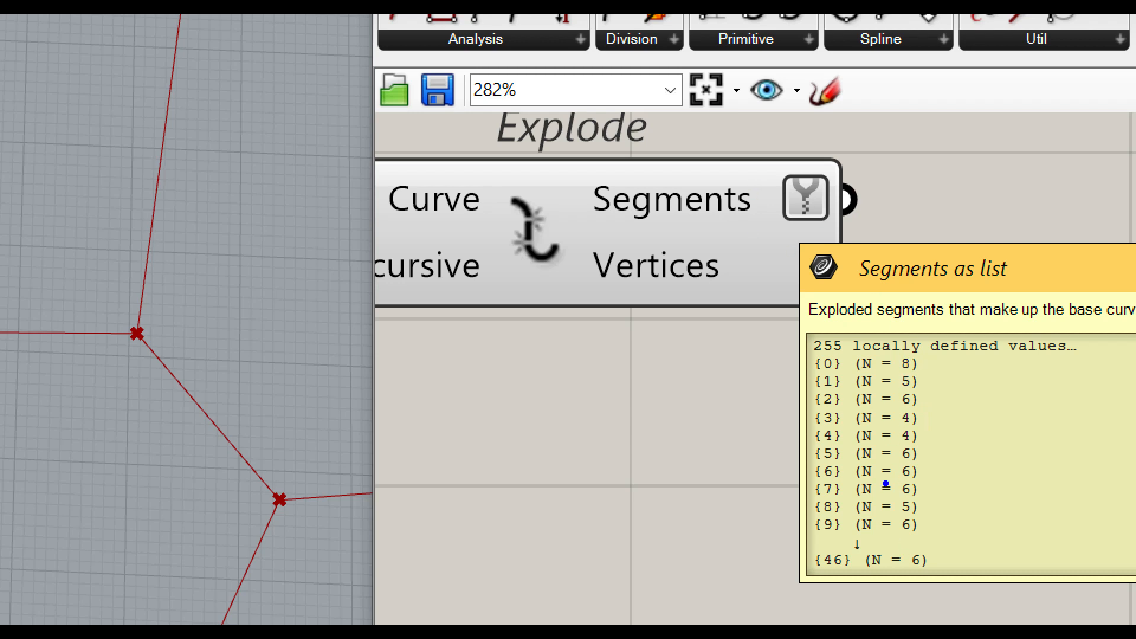
pyautogui.moveTo(763, 162)
pyautogui.mouseDown()
pyautogui.moveTo(763, 230)
pyautogui.moveTo(780, 204)
pyautogui.mouseUp()
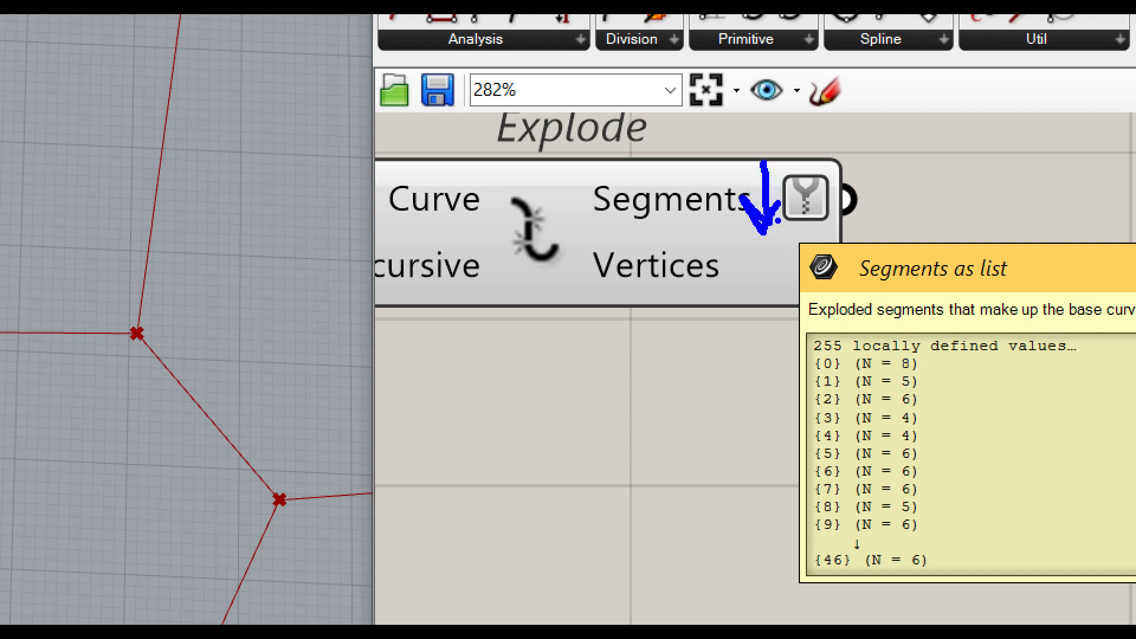
# Flatten the Segments output of Explode and turn off its Simplify option
pyautogui.rightClick(731, 195)
pyautogui.click(773, 310)
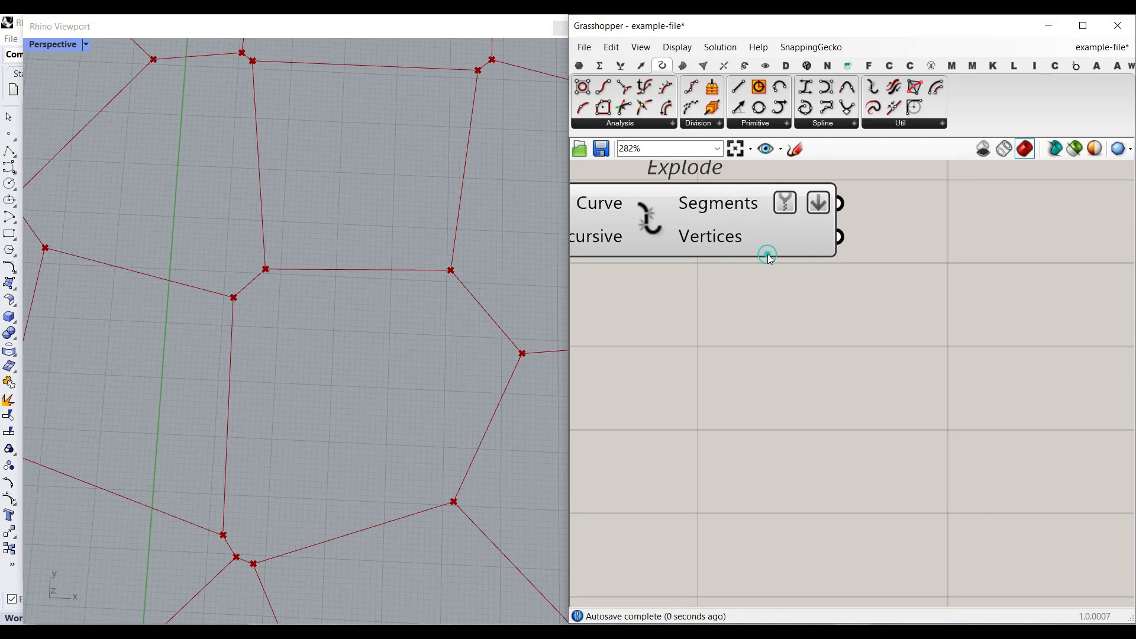
pyautogui.rightClick(754, 196)
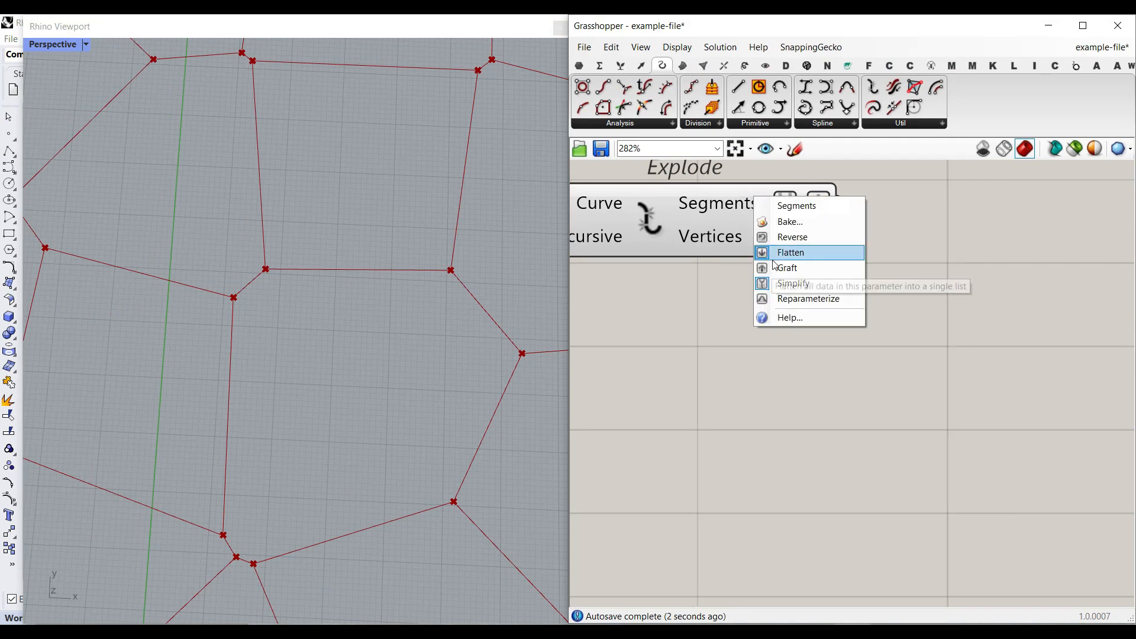
pyautogui.click(779, 282)
# Bake the exploded segments on the Default layer, check one edge for duplicate lines, and remove the baked curves
pyautogui.rightClick(760, 205)
pyautogui.click(776, 228)
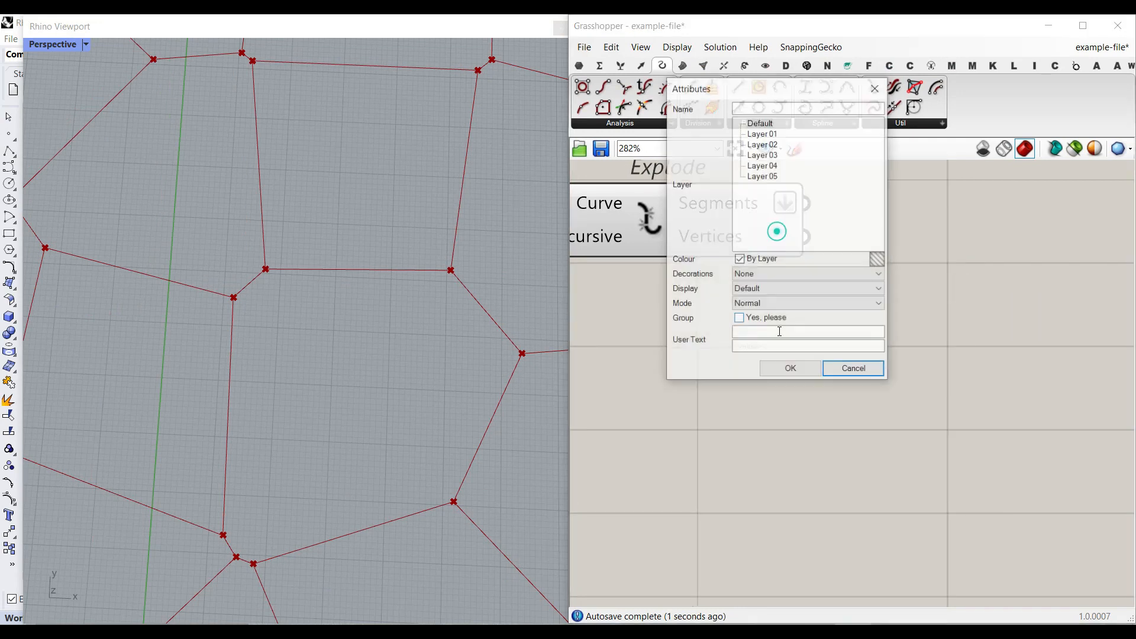
pyautogui.click(790, 368)
pyautogui.click(344, 270)
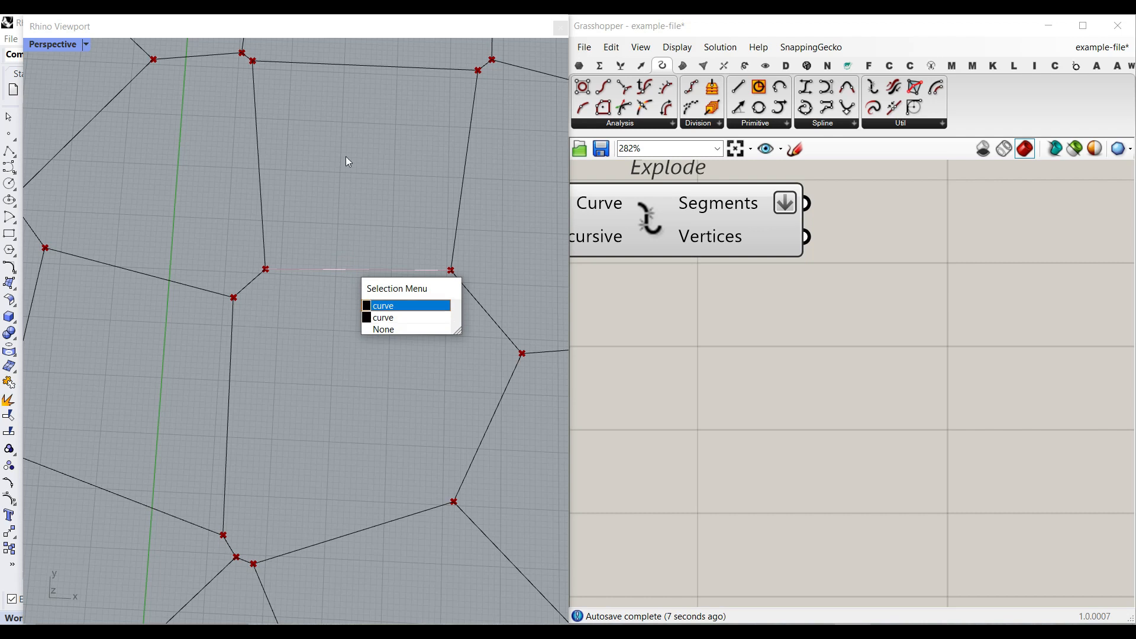
pyautogui.click(363, 425)
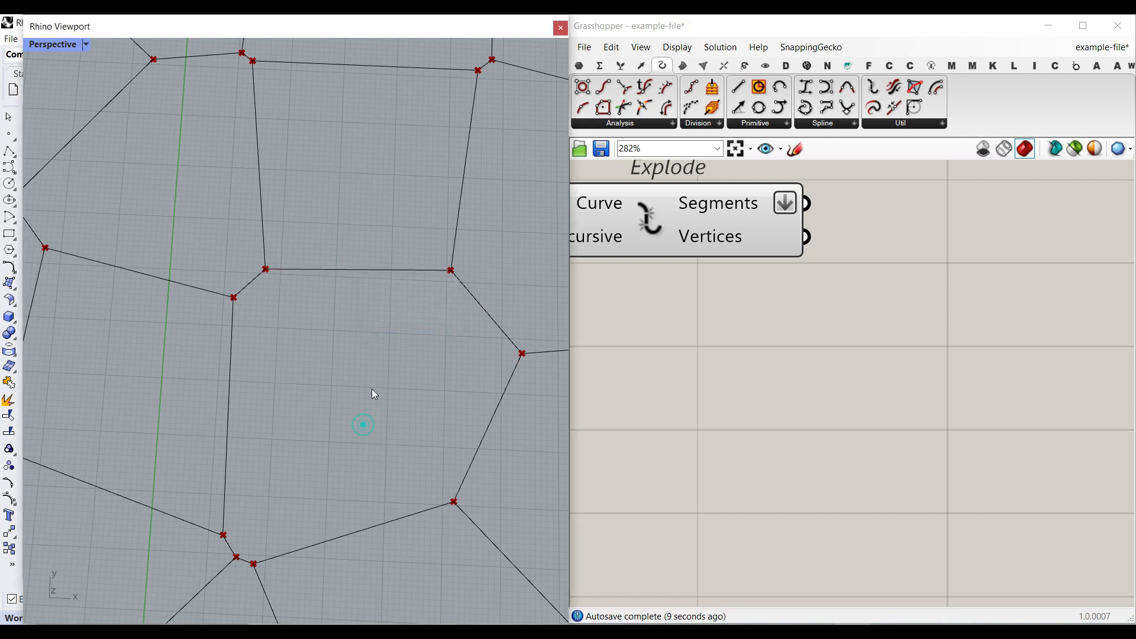
pyautogui.scroll(-5, 355, 384)
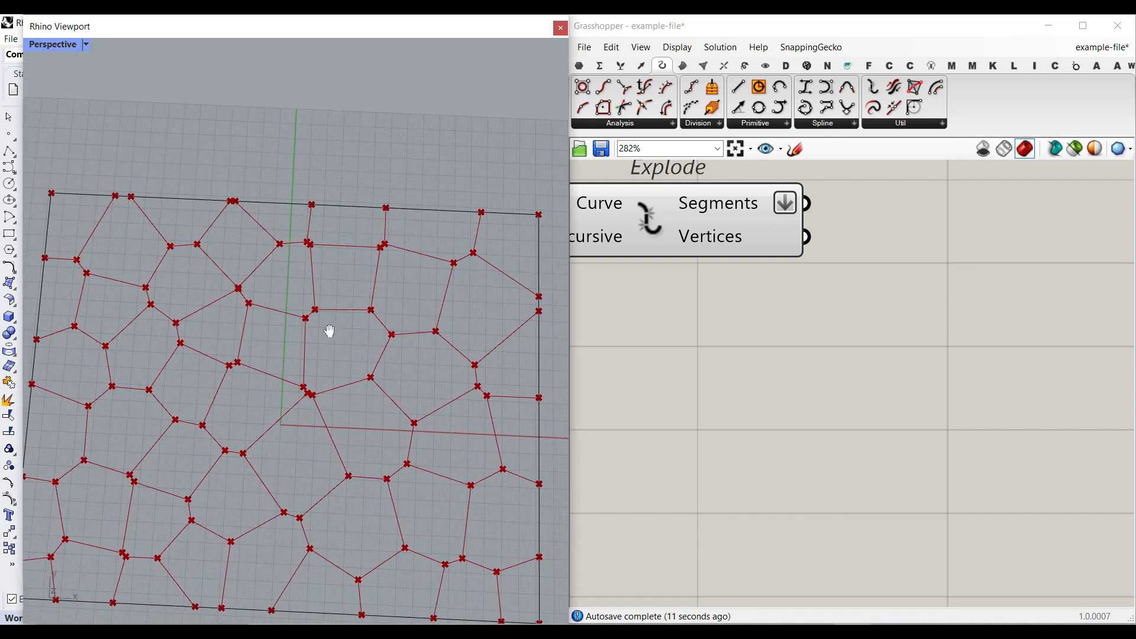
# Add a Curve Middle component, feed it Explode's Segments output, and inspect the midpoints in the viewport
pyautogui.moveTo(802, 301); pyautogui.dragTo(733, 429, button='right')
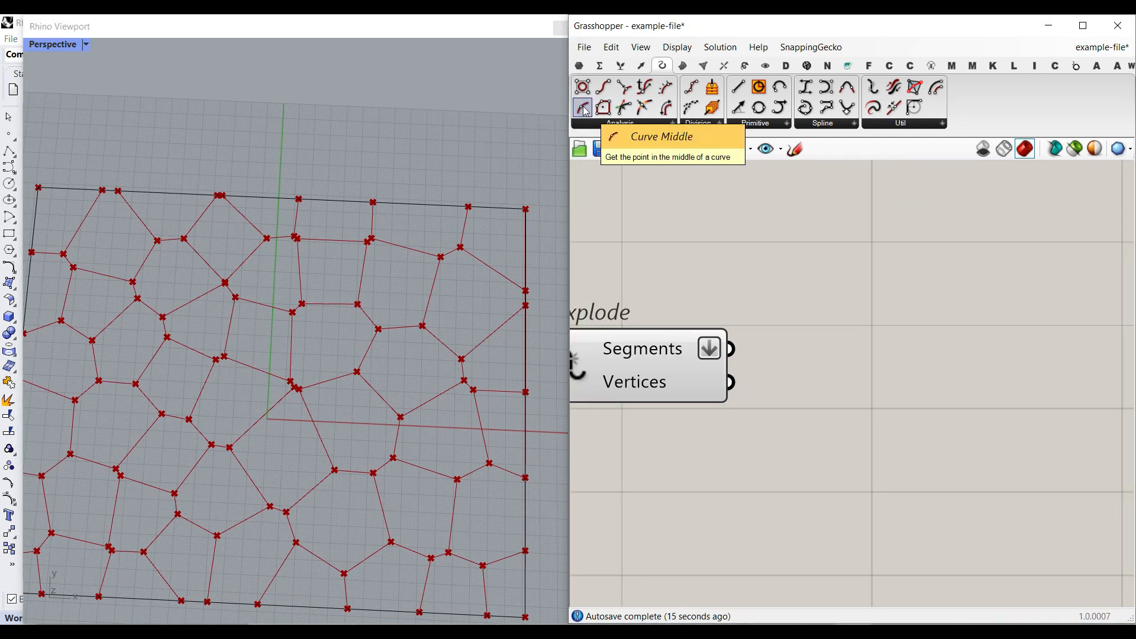
pyautogui.moveTo(585, 111); pyautogui.dragTo(864, 375)
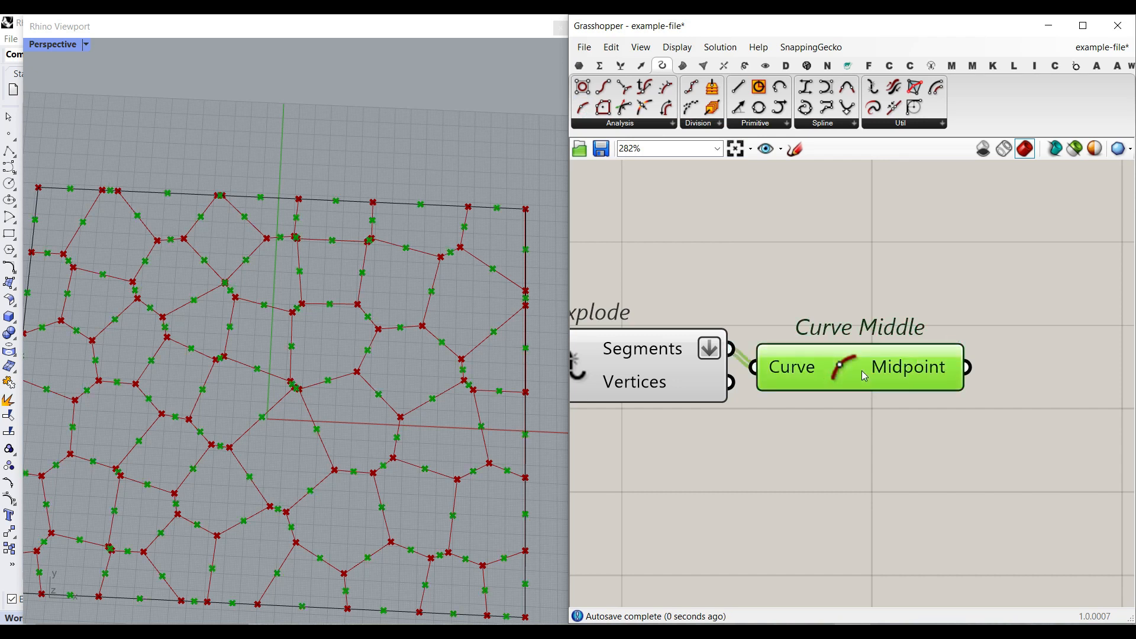
pyautogui.scroll(10, 213, 313)
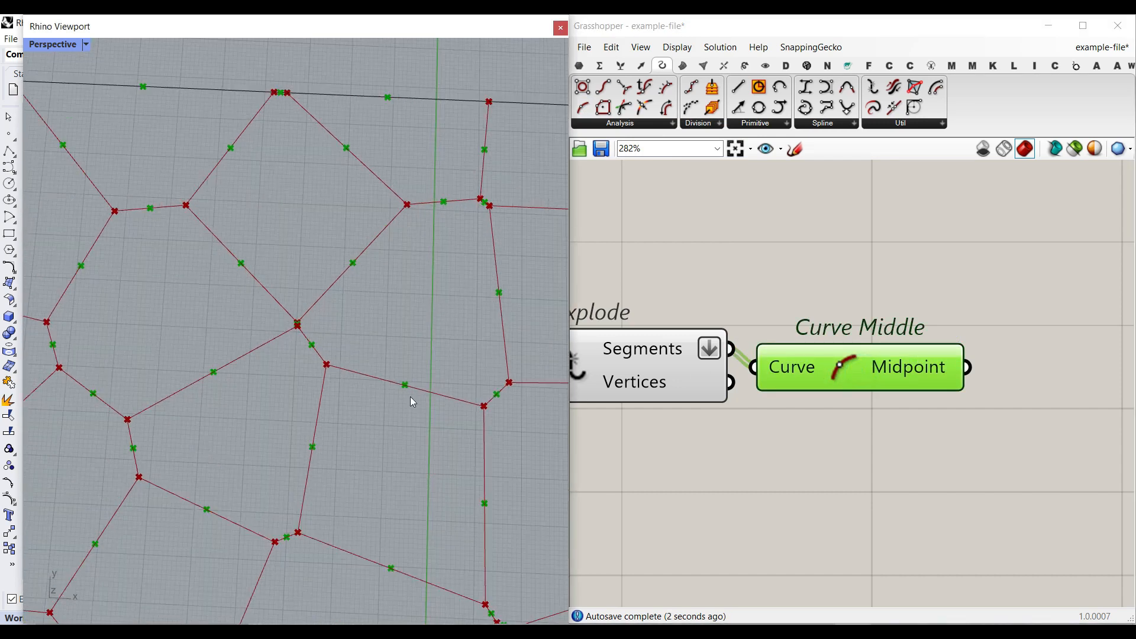
pyautogui.moveTo(321, 413); pyautogui.dragTo(428, 398, button='right')
pyautogui.scroll(2, 425, 396)
# Place Curve Middle lower on the canvas and move the BouncySolver group farther right
pyautogui.moveTo(925, 359); pyautogui.dragTo(788, 360, button='right')
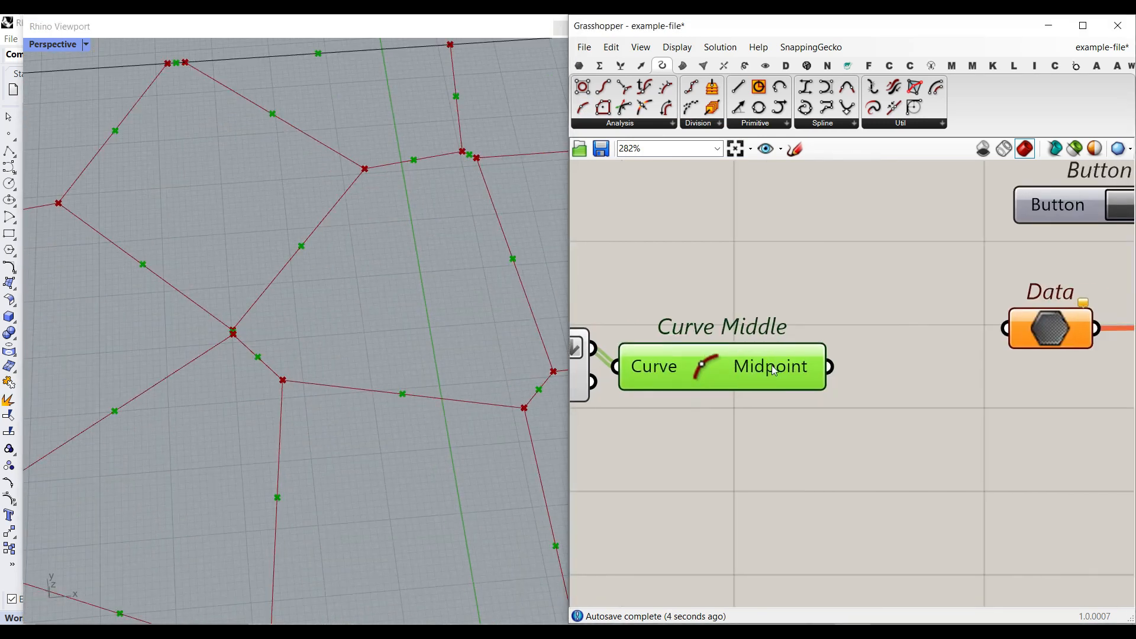
pyautogui.scroll(-5, 686, 365)
pyautogui.moveTo(687, 365); pyautogui.dragTo(765, 312, button='right')
pyautogui.scroll(-3, 764, 312)
pyautogui.moveTo(1038, 439); pyautogui.dragTo(820, 191)
pyautogui.moveTo(960, 369); pyautogui.dragTo(1069, 383)
pyautogui.click(720, 348)
# Add a Cull Duplicates component for points and connect Curve Middle's Midpoint output to its Points input
pyautogui.scroll(5, 721, 367)
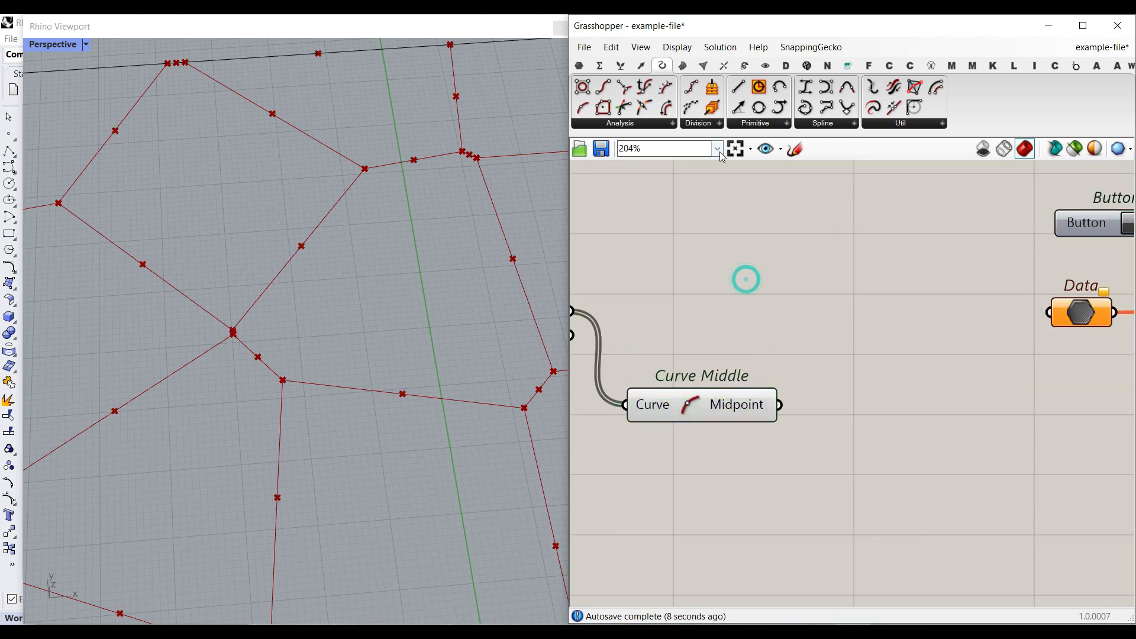
pyautogui.click(642, 67)
pyautogui.click(769, 123)
pyautogui.click(792, 282)
pyautogui.click(869, 463)
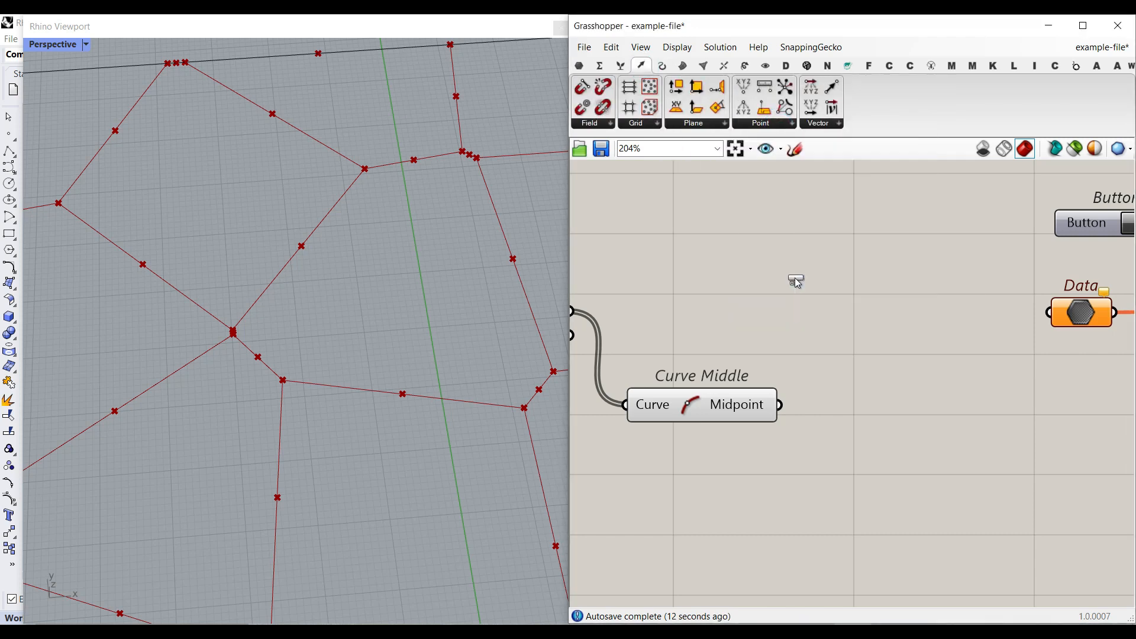
pyautogui.scroll(2, 763, 375)
pyautogui.moveTo(768, 353); pyautogui.dragTo(839, 403)
pyautogui.moveTo(921, 438); pyautogui.dragTo(888, 388)
# Set Cull Duplicates to Leave One and examine its Indices output
pyautogui.rightClick(915, 376)
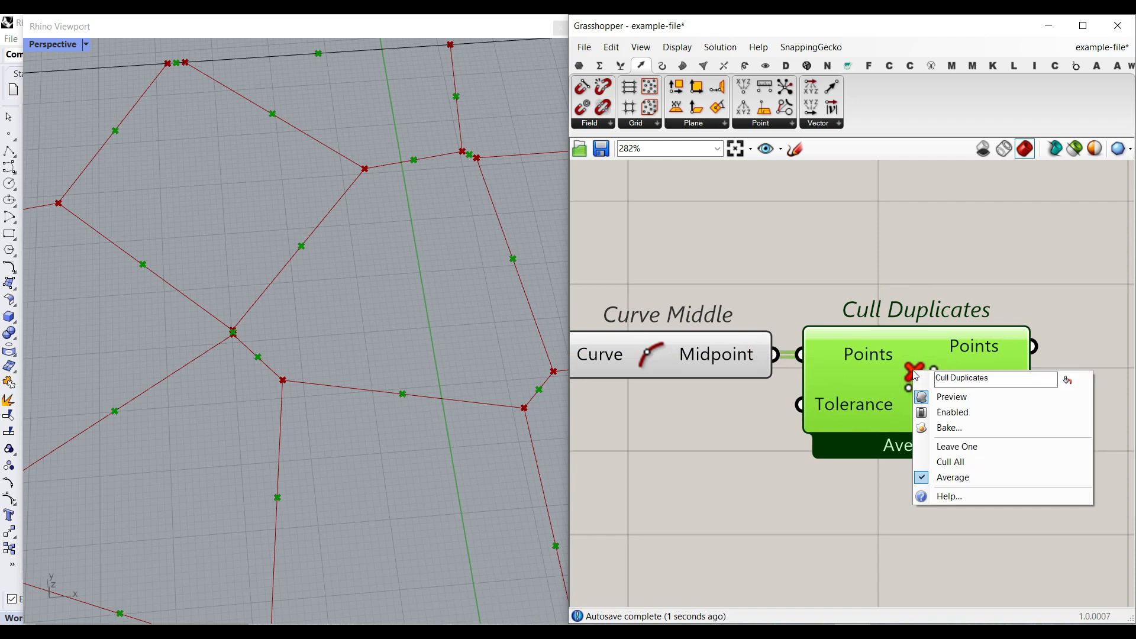
pyautogui.click(957, 447)
pyautogui.scroll(-3, 928, 420)
pyautogui.moveTo(928, 420); pyautogui.dragTo(802, 404, button='right')
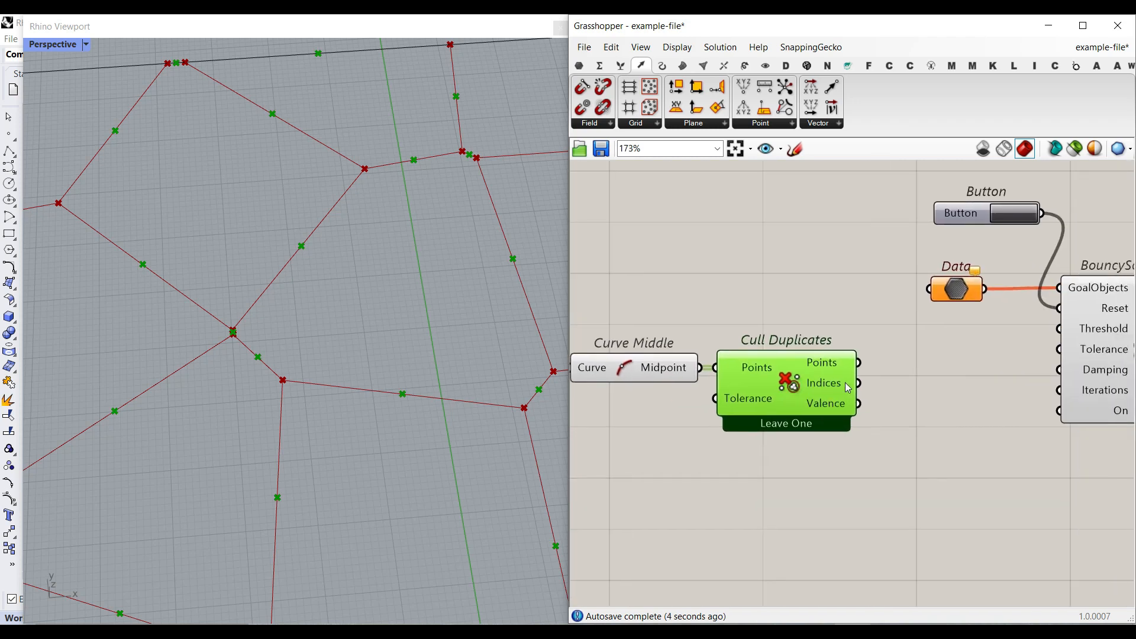
pyautogui.moveTo(848, 387)
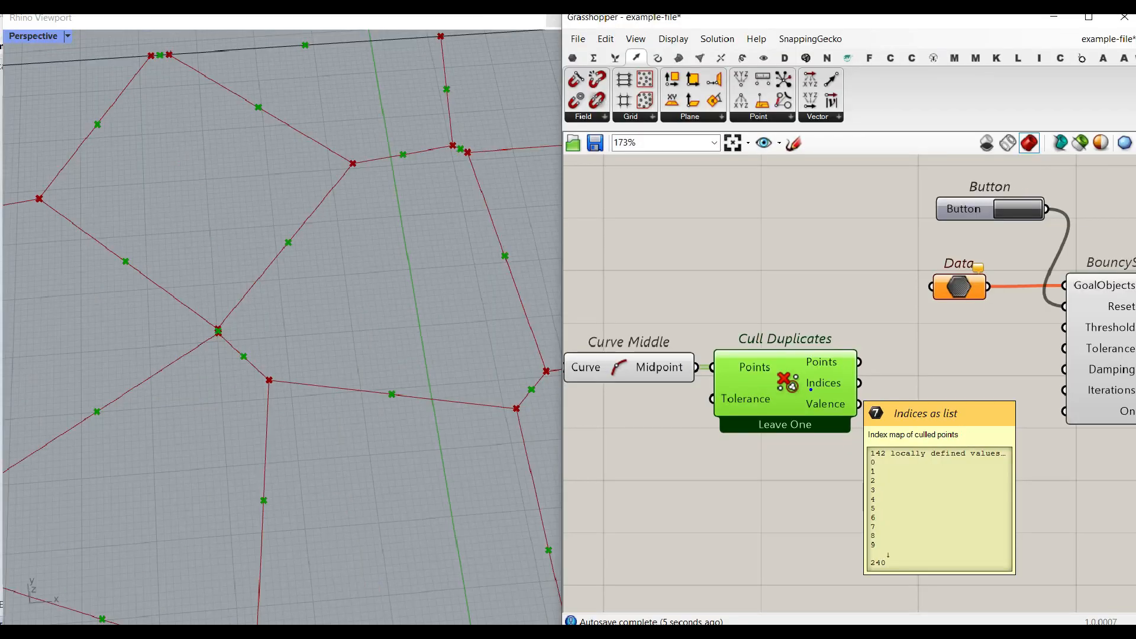
# Add a List Item component above Cull Duplicates and connect Explode's Segments output to its List input
pyautogui.click(620, 65)
pyautogui.moveTo(582, 87); pyautogui.dragTo(778, 287)
pyautogui.moveTo(682, 306); pyautogui.dragTo(866, 270, button='right')
pyautogui.moveTo(713, 253); pyautogui.dragTo(909, 231)
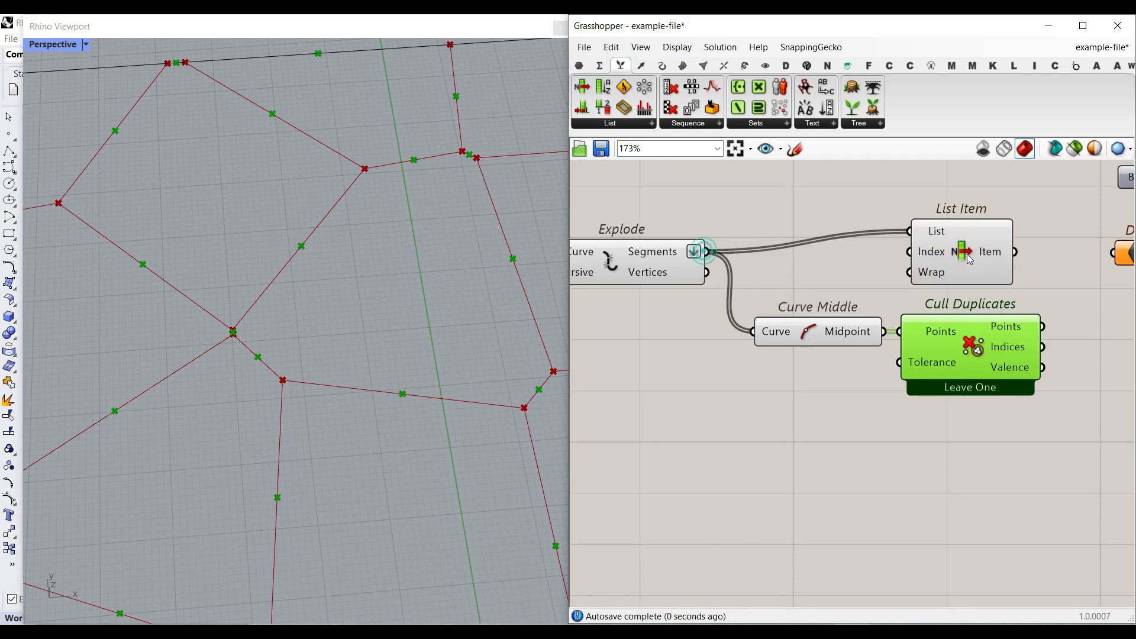
# Shift the BouncySolver group farther right to free space beyond List Item
pyautogui.scroll(-5, 586, 284)
pyautogui.moveTo(771, 221); pyautogui.dragTo(909, 350)
pyautogui.moveTo(818, 298); pyautogui.dragTo(985, 301)
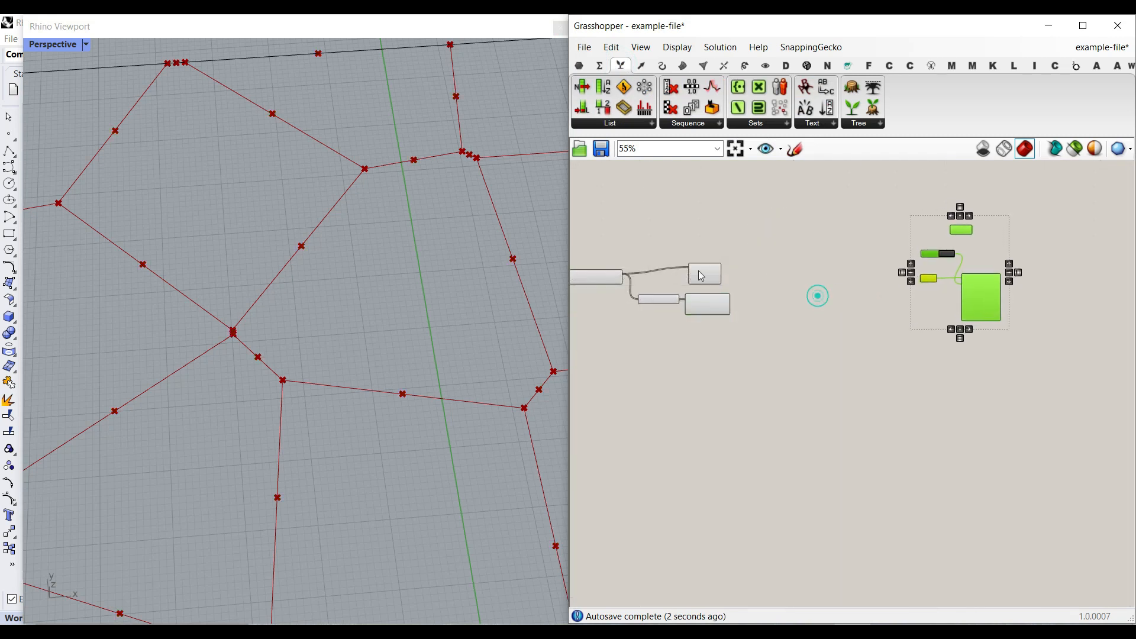
# Move List Item to the right of Cull Duplicates and connect the Indices output to its Index input
pyautogui.scroll(4, 679, 274)
pyautogui.moveTo(732, 267); pyautogui.dragTo(874, 280)
pyautogui.scroll(2, 796, 337)
pyautogui.moveTo(811, 336); pyautogui.dragTo(869, 263)
# Turn off the preview of the Explode, Curve Middle and Cull Duplicates components
pyautogui.scroll(-5, 906, 285)
pyautogui.moveTo(887, 346); pyautogui.dragTo(666, 243)
pyautogui.middleClick(776, 210)
pyautogui.click(802, 234)
pyautogui.click(810, 223)
# Examine the data list held by Explode's Segments output
pyautogui.scroll(4, 763, 269)
pyautogui.moveTo(806, 271); pyautogui.dragTo(700, 267, button='right')
pyautogui.scroll(5, 703, 272)
pyautogui.moveTo(692, 262)
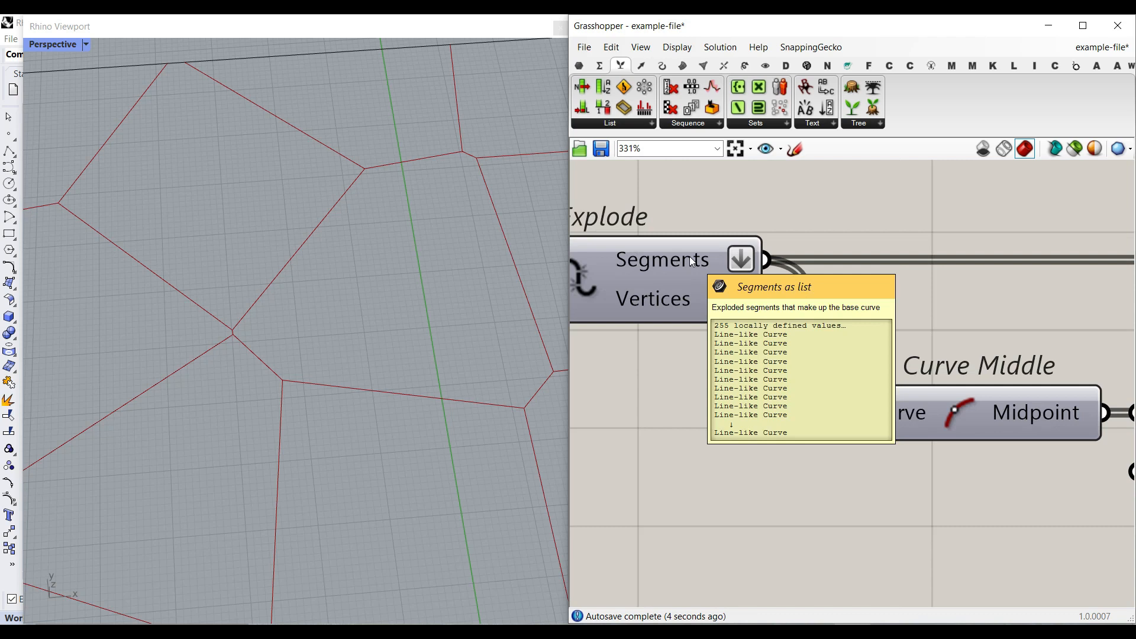
pyautogui.scroll(-7, 692, 261)
pyautogui.moveTo(1046, 285); pyautogui.dragTo(831, 278, button='right')
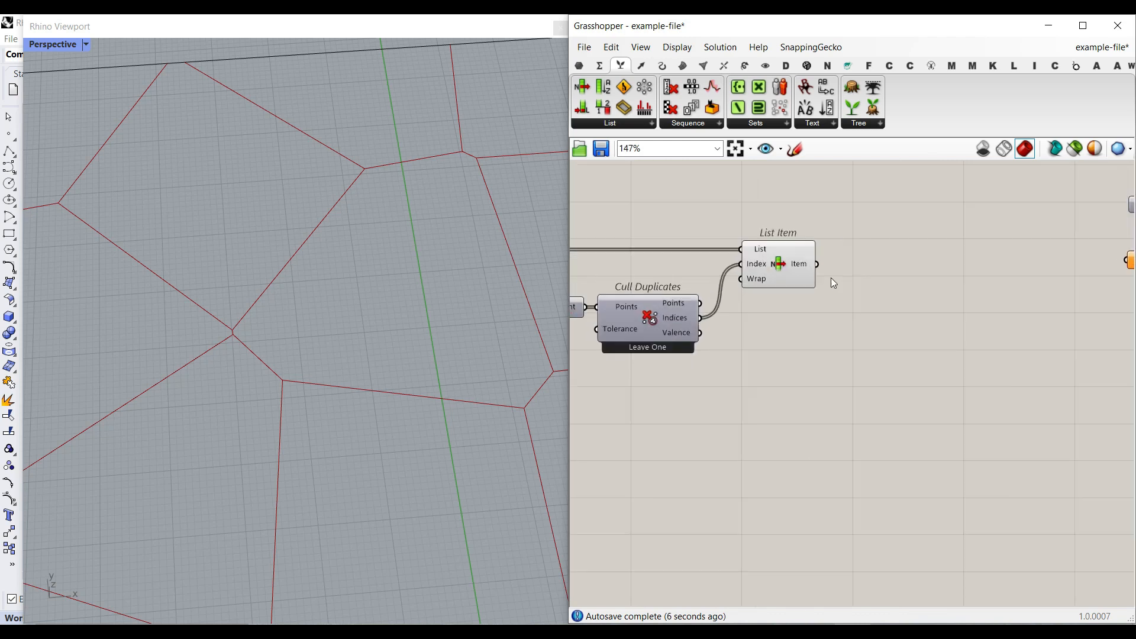
# Bake List Item's output and select individual edges in the viewport to check them for duplicates
pyautogui.scroll(6, 780, 258)
pyautogui.rightClick(773, 244)
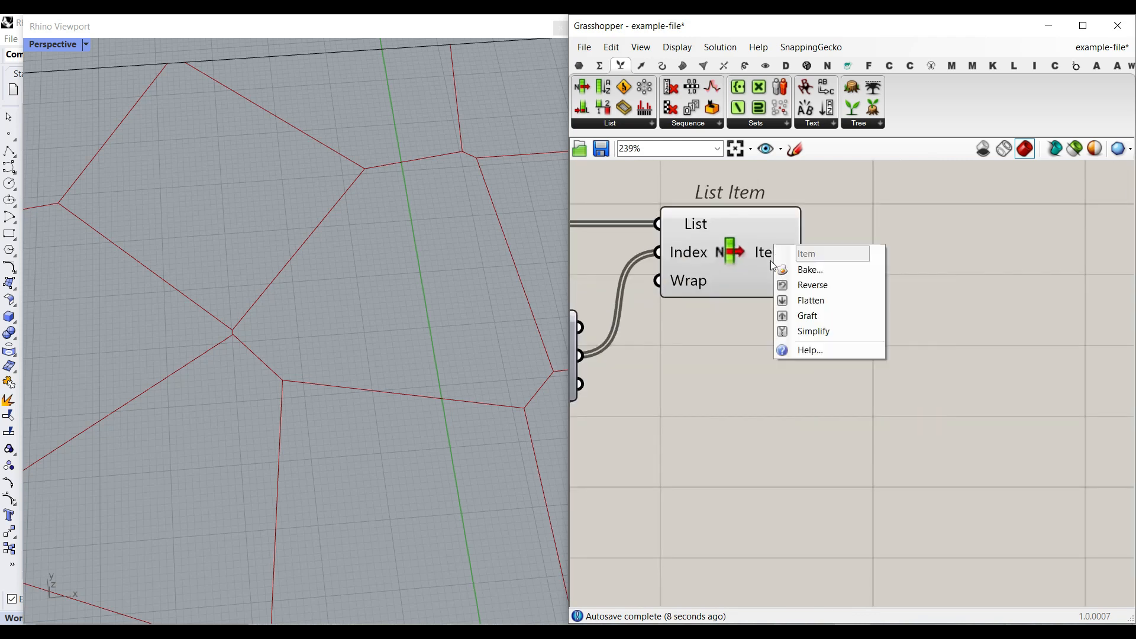
pyautogui.click(792, 269)
pyautogui.click(818, 405)
pyautogui.click(402, 162)
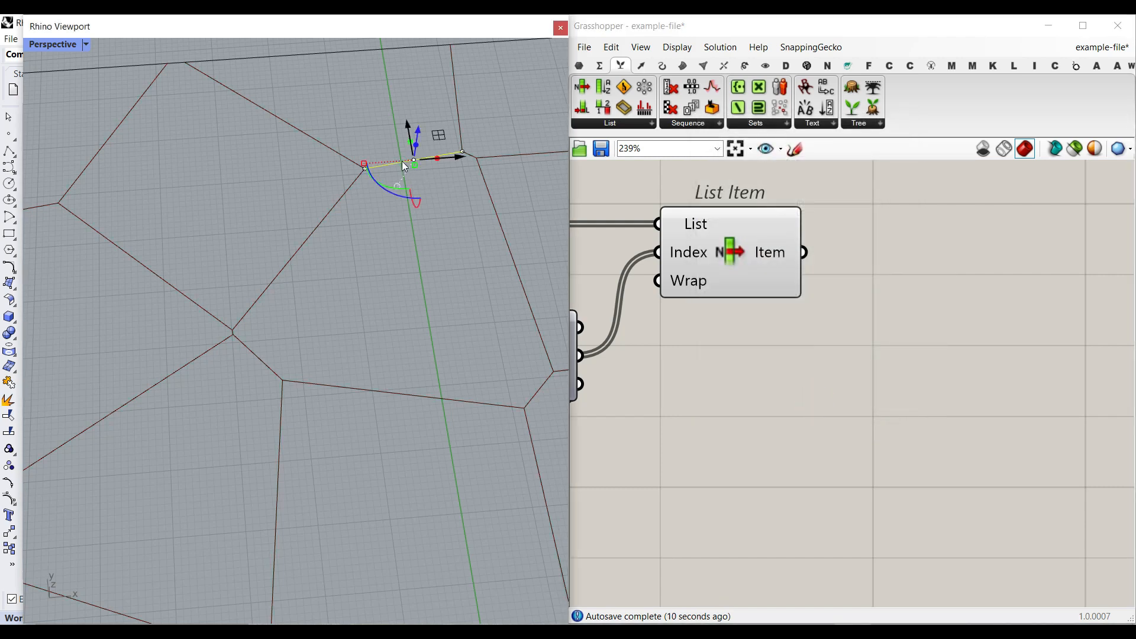
pyautogui.click(172, 62)
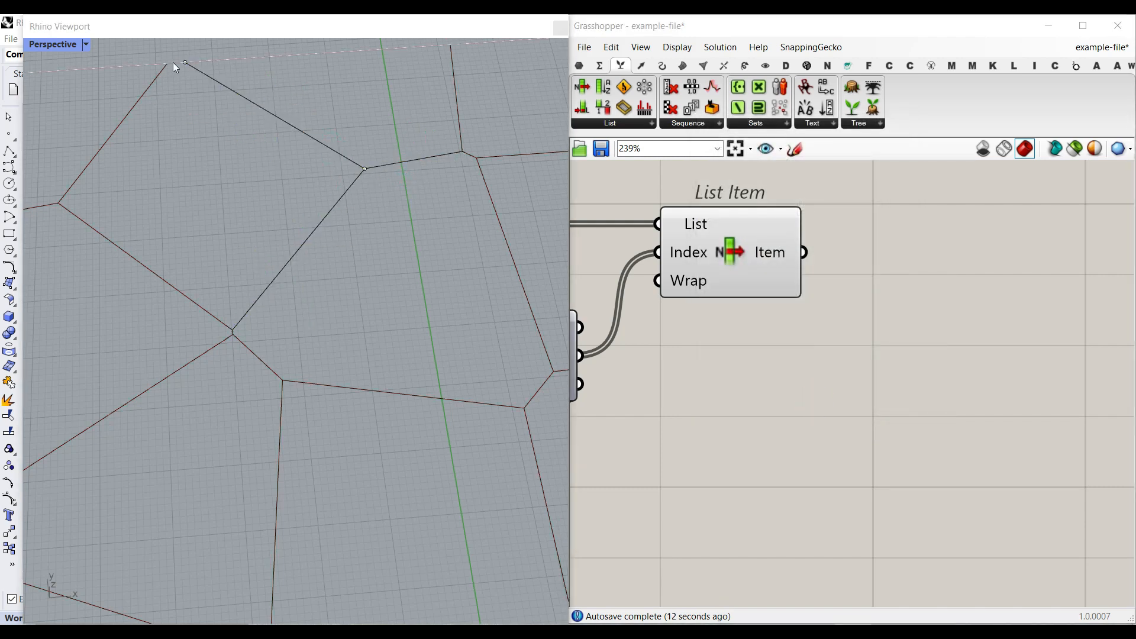
pyautogui.click(216, 112)
pyautogui.click(215, 189)
pyautogui.scroll(-7, 223, 239)
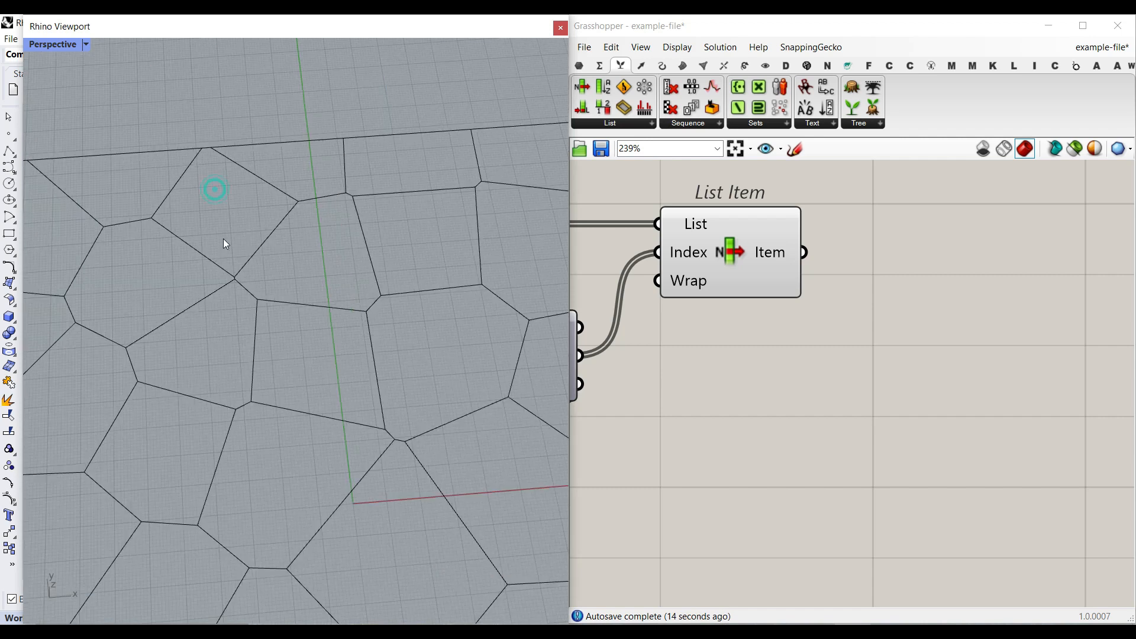
# Add a Curve parameter after List Item and connect the Item output to it
pyautogui.click(579, 65)
pyautogui.moveTo(623, 107); pyautogui.dragTo(900, 275)
pyautogui.moveTo(803, 253); pyautogui.dragTo(921, 253)
pyautogui.scroll(-8, 229, 407)
pyautogui.scroll(-5, 828, 379)
pyautogui.scroll(2, 811, 349)
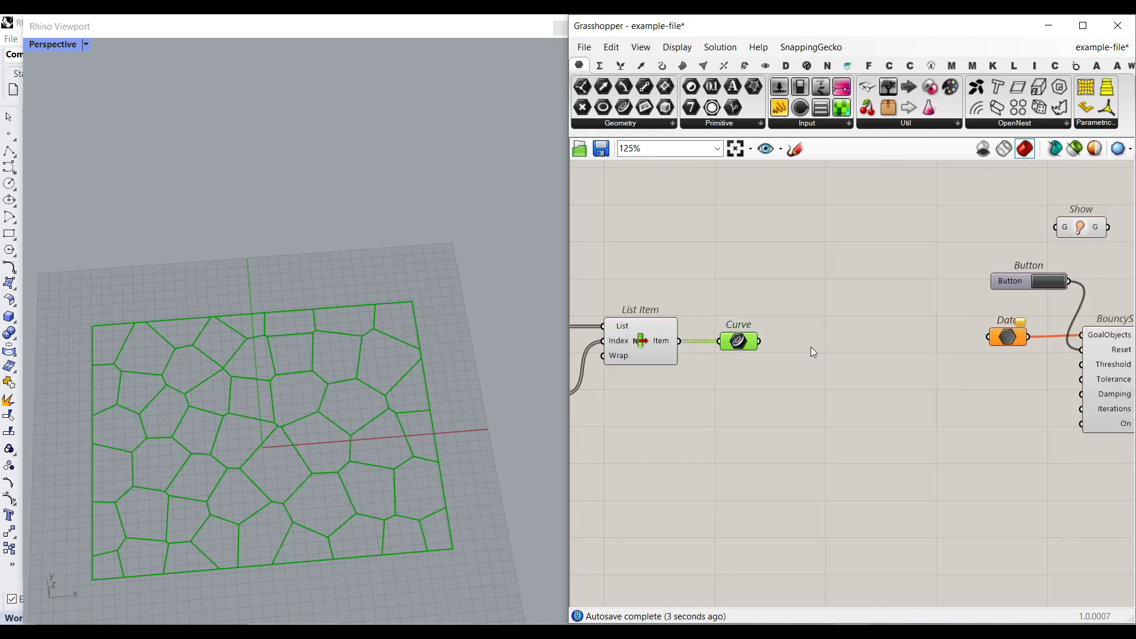
# Move Show next to the Curve parameter and wire Curve through Show into the Data parameter feeding BouncySolver
pyautogui.moveTo(1062, 229); pyautogui.dragTo(847, 297)
pyautogui.scroll(3, 828, 304)
pyautogui.moveTo(693, 413); pyautogui.dragTo(793, 308)
pyautogui.scroll(-2, 877, 357)
pyautogui.moveTo(1085, 540); pyautogui.dragTo(827, 307)
pyautogui.click(786, 259)
pyautogui.scroll(2, 766, 331)
pyautogui.moveTo(758, 326); pyautogui.dragTo(823, 382)
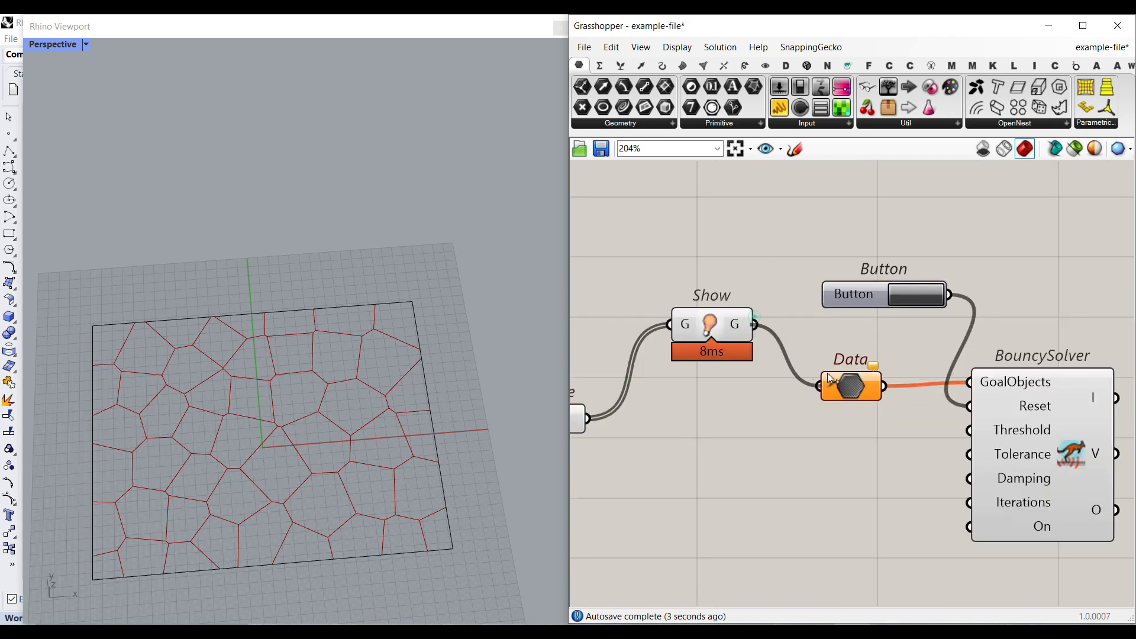
pyautogui.moveTo(710, 332); pyautogui.dragTo(715, 316)
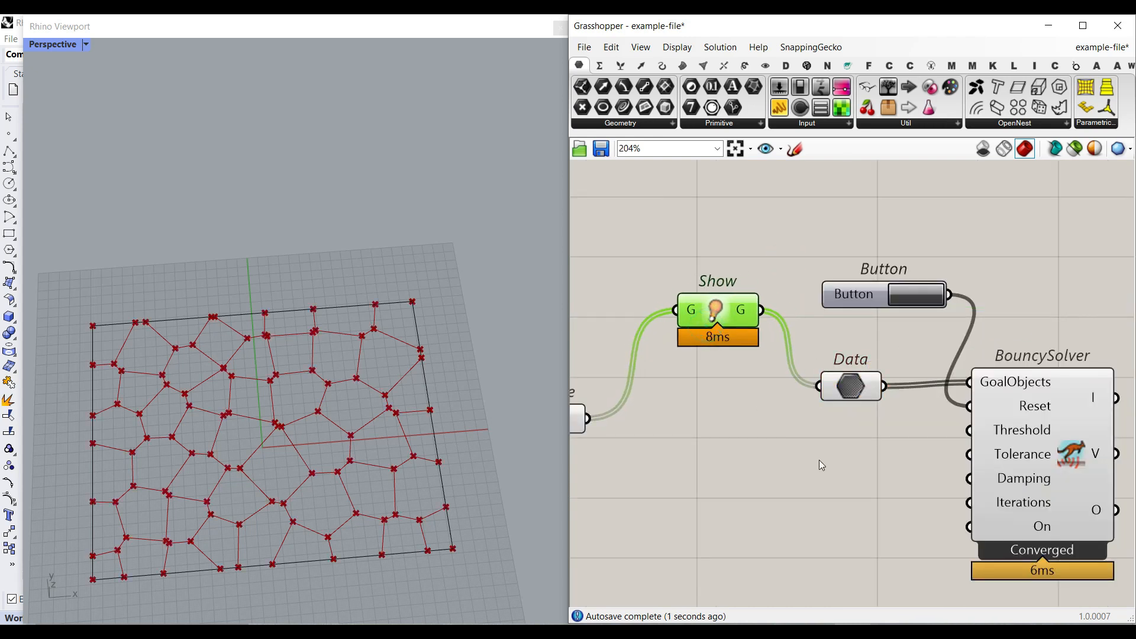
# Add a Kangaroo Anchor goal below Data and connect its A output to Data alongside Show
pyautogui.moveTo(1070, 567); pyautogui.dragTo(985, 461, button='right')
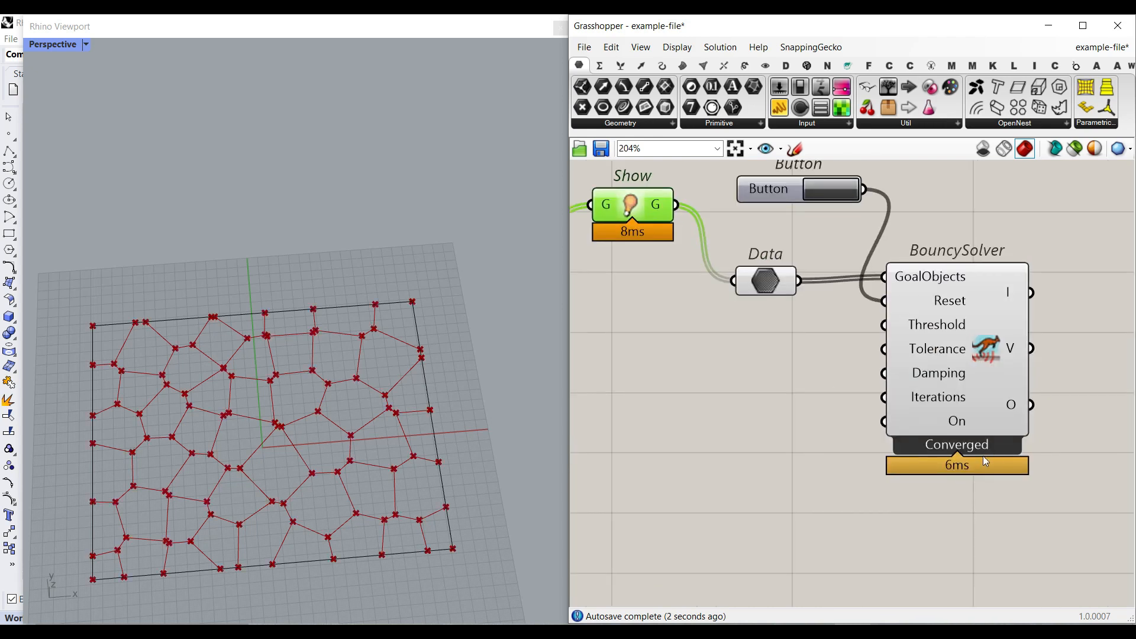
pyautogui.click(992, 66)
pyautogui.keyDown('shift'); pyautogui.moveTo(417, 460); pyautogui.dragTo(442, 399, button='right'); pyautogui.keyUp('shift')
pyautogui.scroll(5, 260, 509)
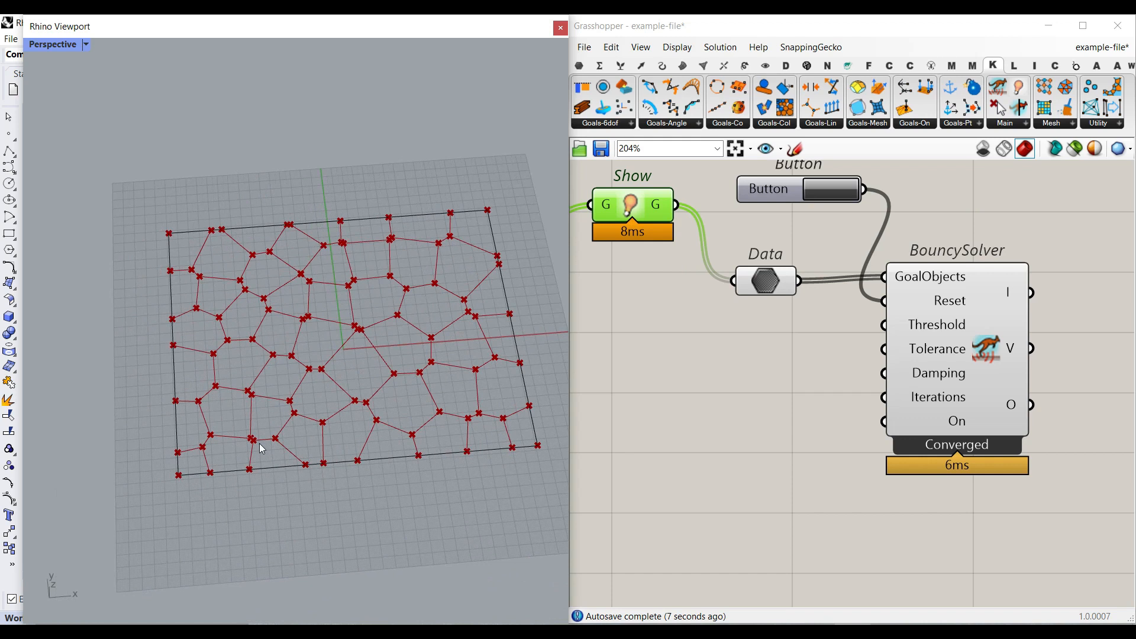
pyautogui.scroll(3, 239, 488)
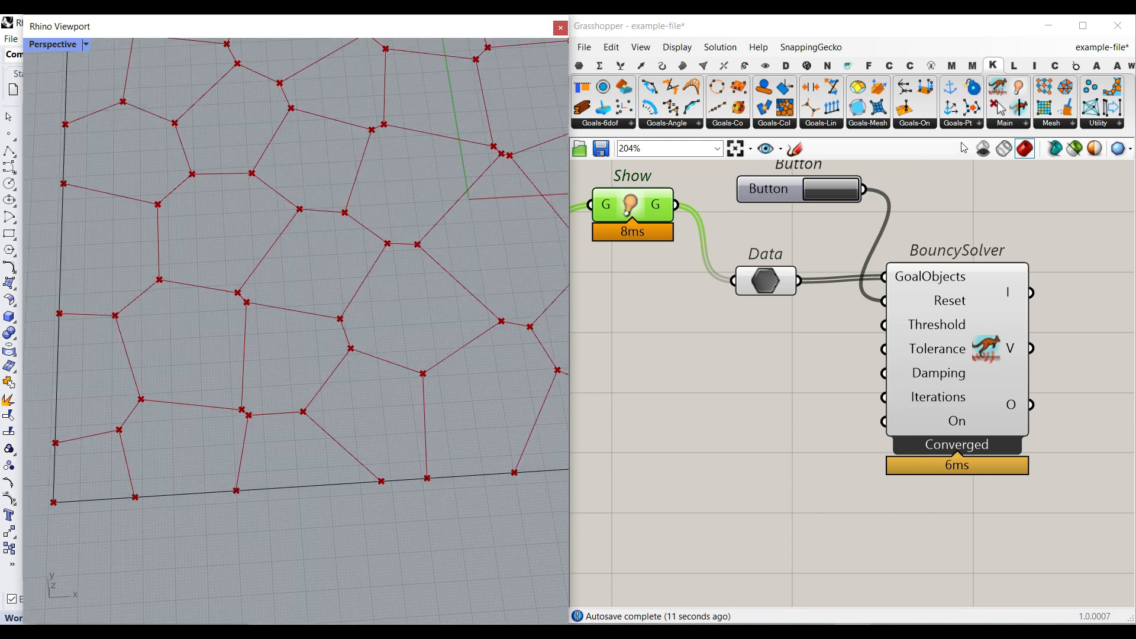
pyautogui.click(977, 123)
pyautogui.click(970, 149)
pyautogui.click(735, 476)
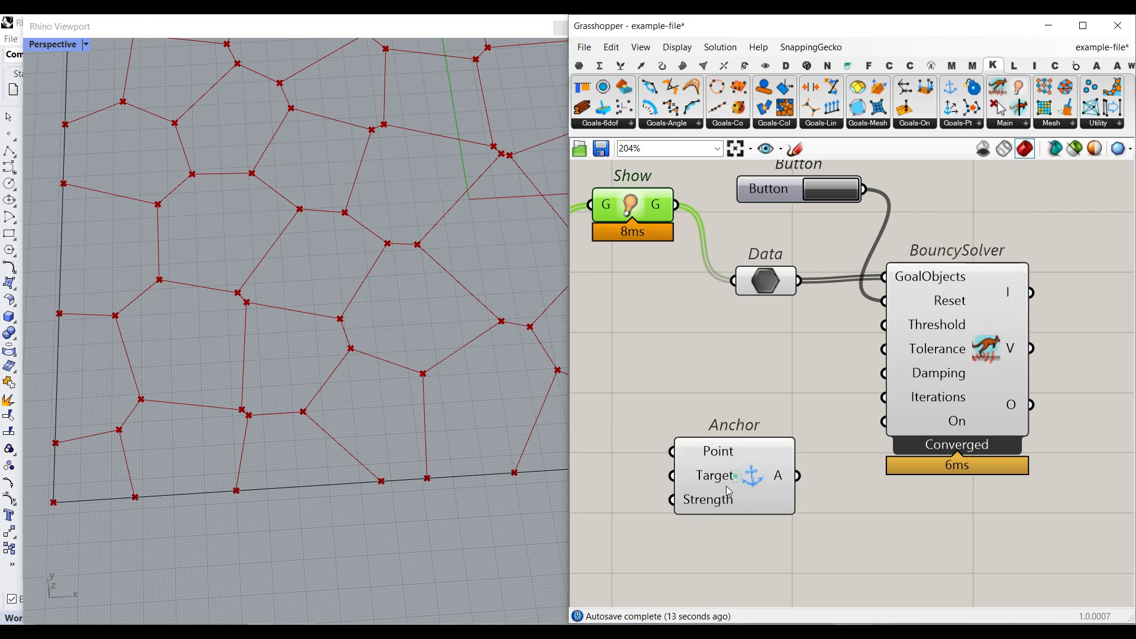
pyautogui.scroll(1, 852, 399)
pyautogui.moveTo(950, 414); pyautogui.dragTo(835, 487, button='right')
pyautogui.keyDown('shift'); pyautogui.moveTo(828, 487); pyautogui.dragTo(757, 260); pyautogui.keyUp('shift')
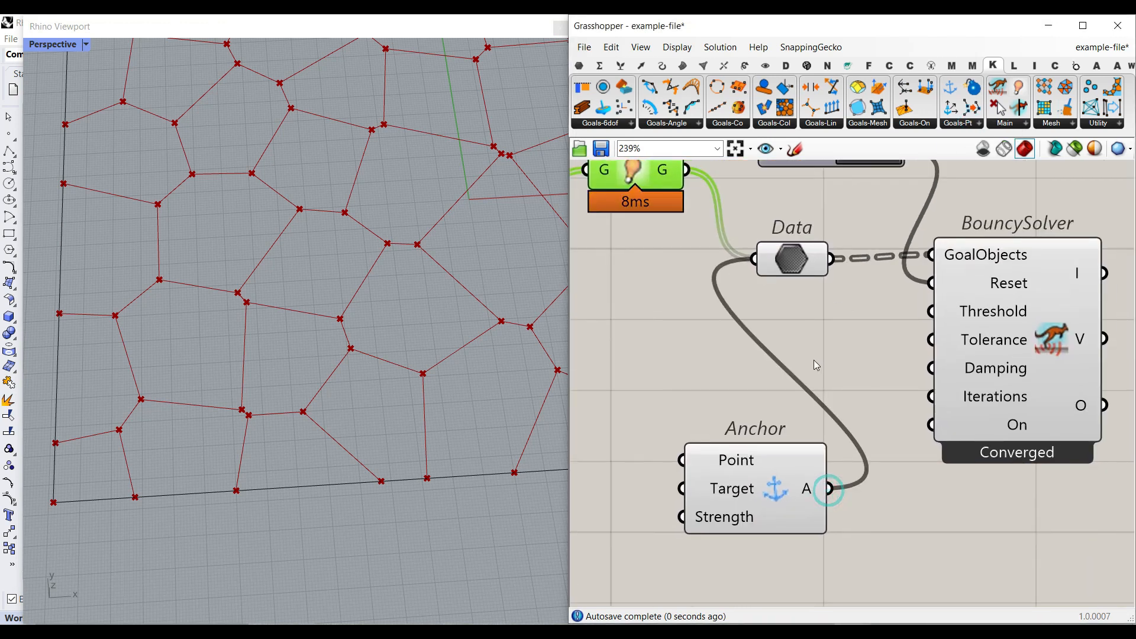
# Shift the Data, Button and BouncySolver components farther right of Show and Anchor
pyautogui.scroll(-3, 814, 360)
pyautogui.click(1023, 477)
pyautogui.moveTo(1019, 436); pyautogui.dragTo(857, 216)
pyautogui.moveTo(959, 347); pyautogui.dragTo(1037, 350)
pyautogui.click(867, 344)
pyautogui.moveTo(799, 299); pyautogui.dragTo(854, 299)
# Flatten the Data parameter and nudge the Anchor component into place between Curve and Data
pyautogui.rightClick(859, 300)
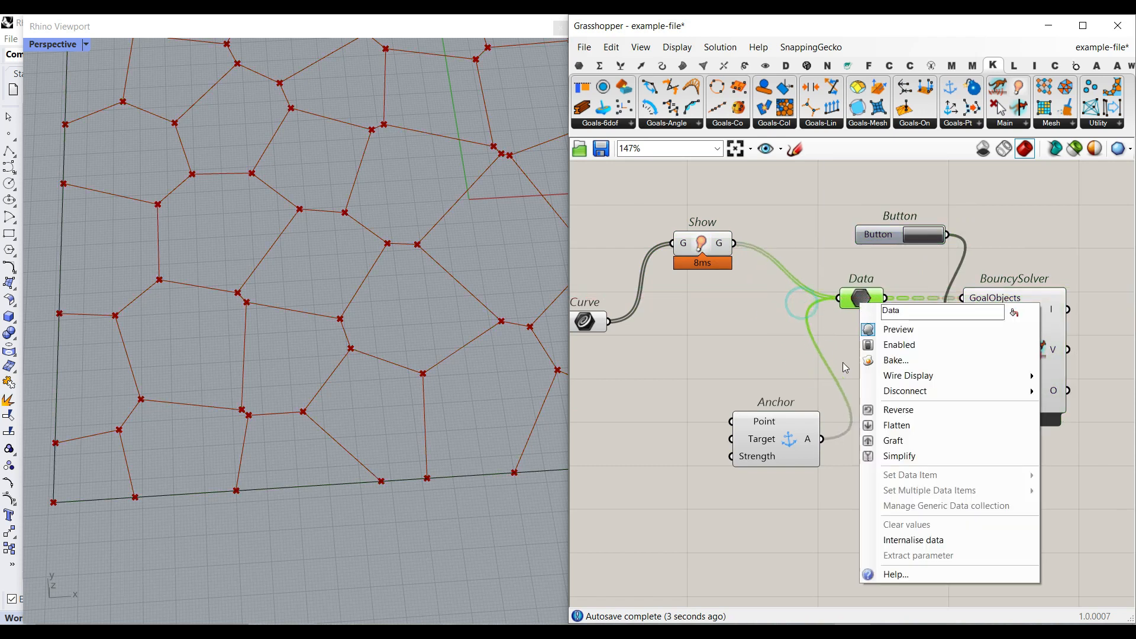
pyautogui.click(911, 424)
pyautogui.scroll(2, 864, 309)
pyautogui.moveTo(785, 500); pyautogui.dragTo(927, 482, button='right')
pyautogui.moveTo(898, 505); pyautogui.dragTo(886, 483)
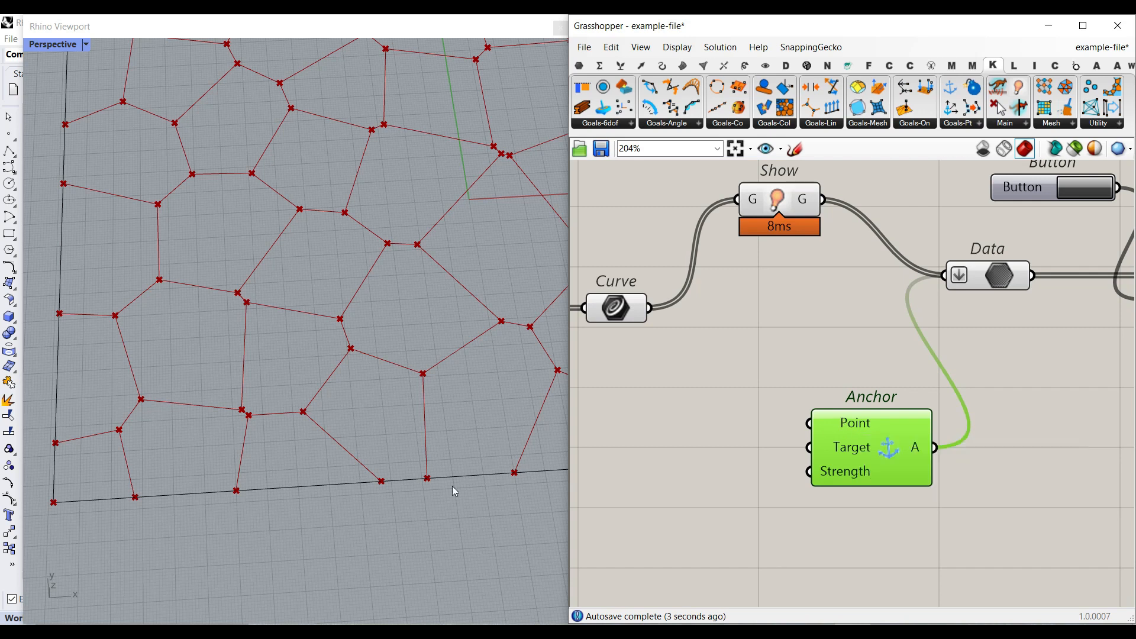
# Move Show, Anchor, Data, Button and BouncySolver right to free space after the Curve parameter
pyautogui.scroll(-4, 679, 387)
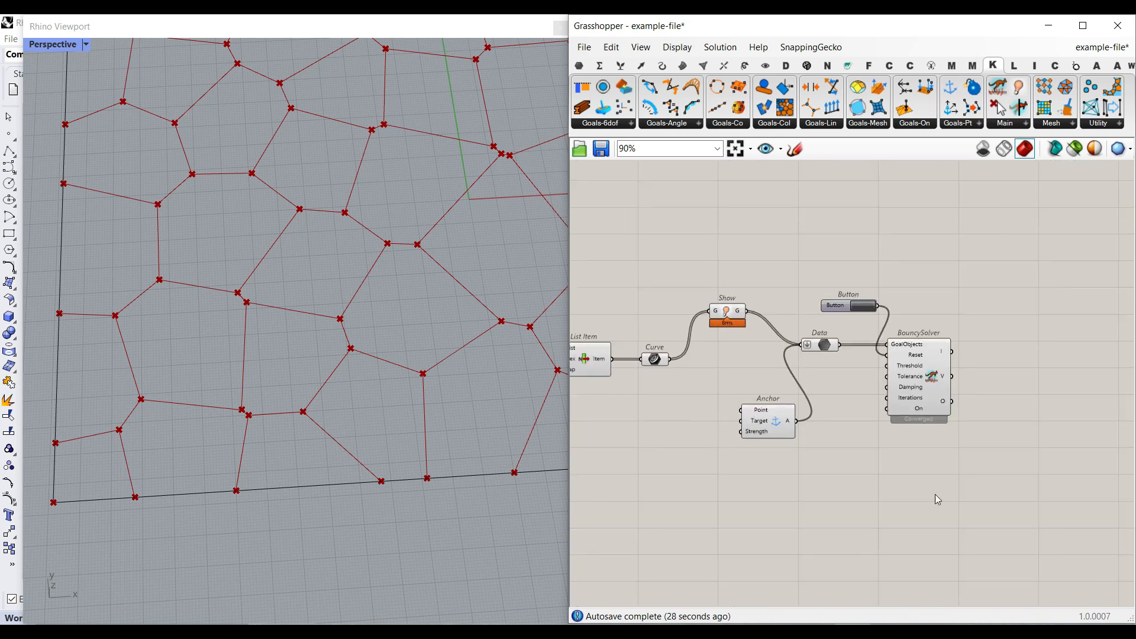
pyautogui.moveTo(970, 490); pyautogui.dragTo(714, 298)
pyautogui.click(753, 405)
pyautogui.scroll(4, 700, 336)
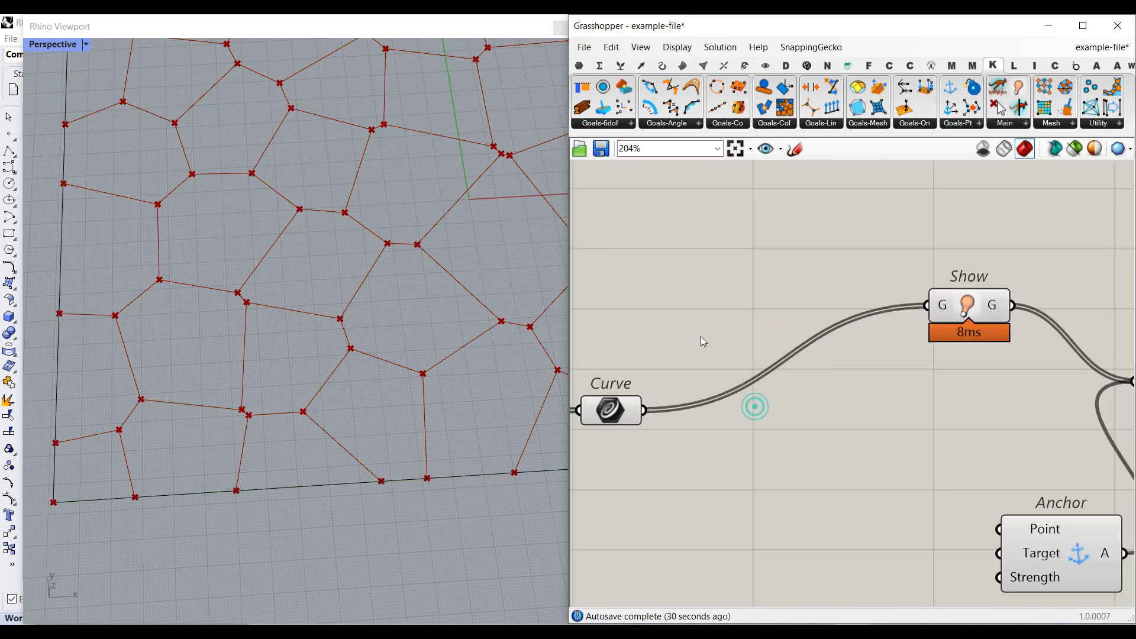
# Add an End Points component below the Curve parameter and connect Curve to its input
pyautogui.click(665, 67)
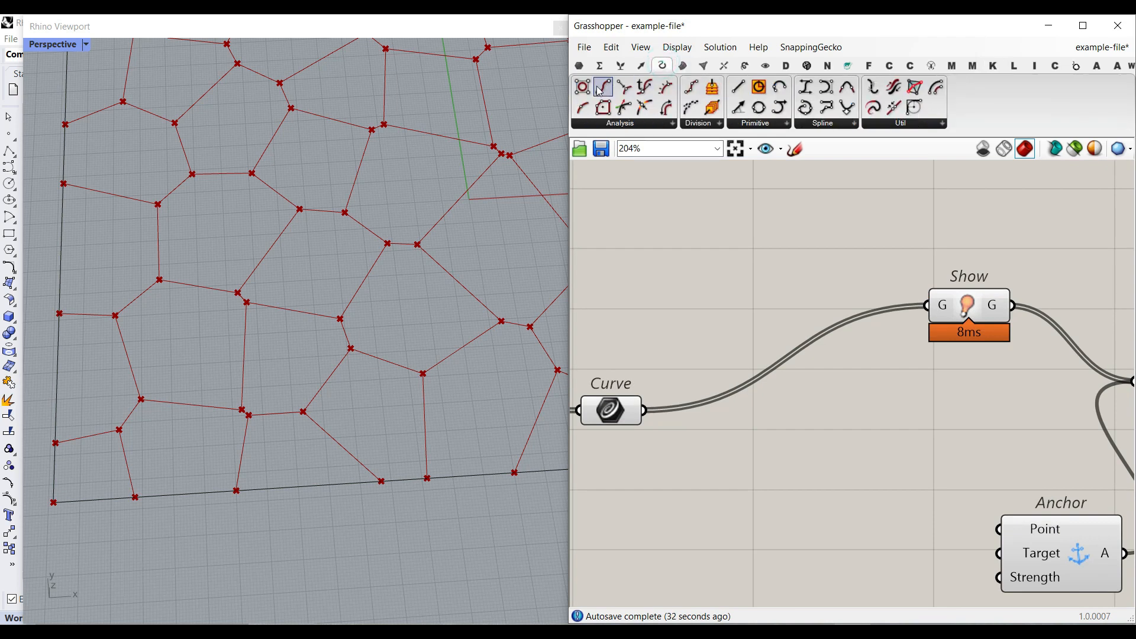
pyautogui.moveTo(602, 87); pyautogui.dragTo(743, 500)
pyautogui.moveTo(645, 410); pyautogui.dragTo(679, 502)
pyautogui.moveTo(705, 495); pyautogui.dragTo(668, 376, button='right')
pyautogui.moveTo(713, 364); pyautogui.dragTo(683, 465)
# Add a Point parameter after End Points and connect both the Start and End outputs to it
pyautogui.click(579, 65)
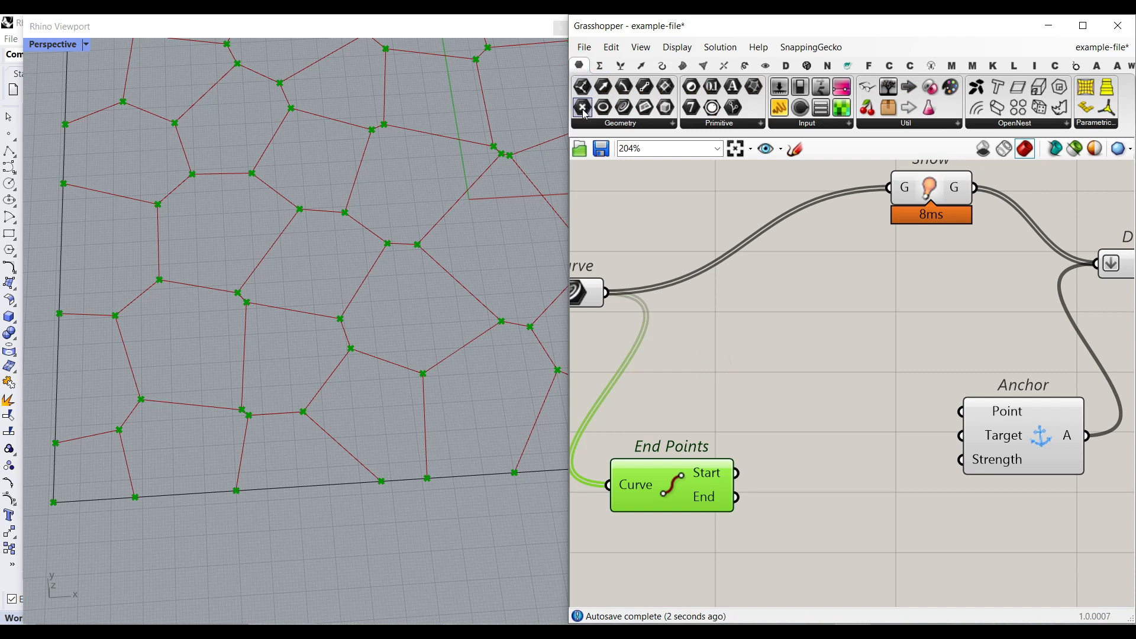
pyautogui.scroll(2, 810, 468)
pyautogui.moveTo(810, 468); pyautogui.dragTo(850, 488)
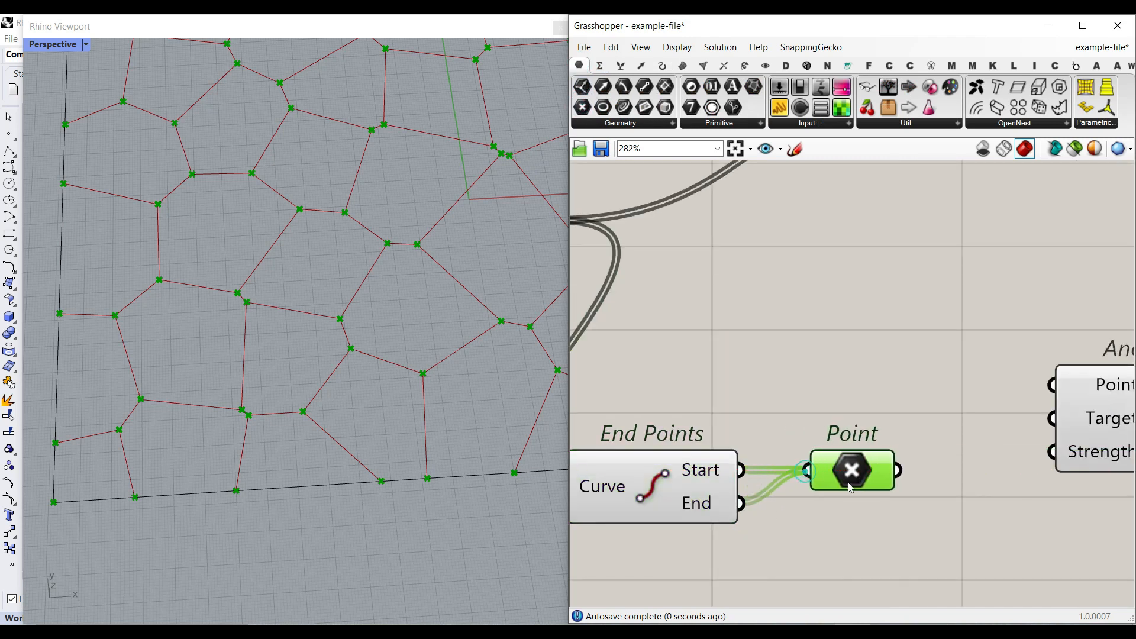
# Bake the Point parameter and select a vertex in the viewport to check for overlapping points
pyautogui.rightClick(850, 488)
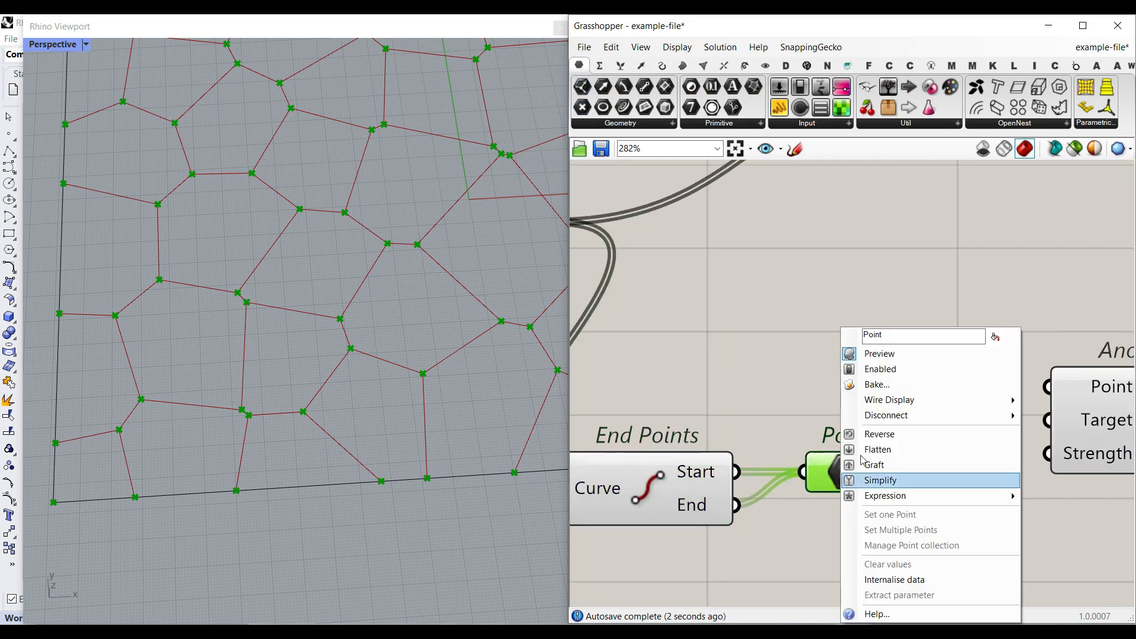
pyautogui.click(858, 383)
pyautogui.click(885, 524)
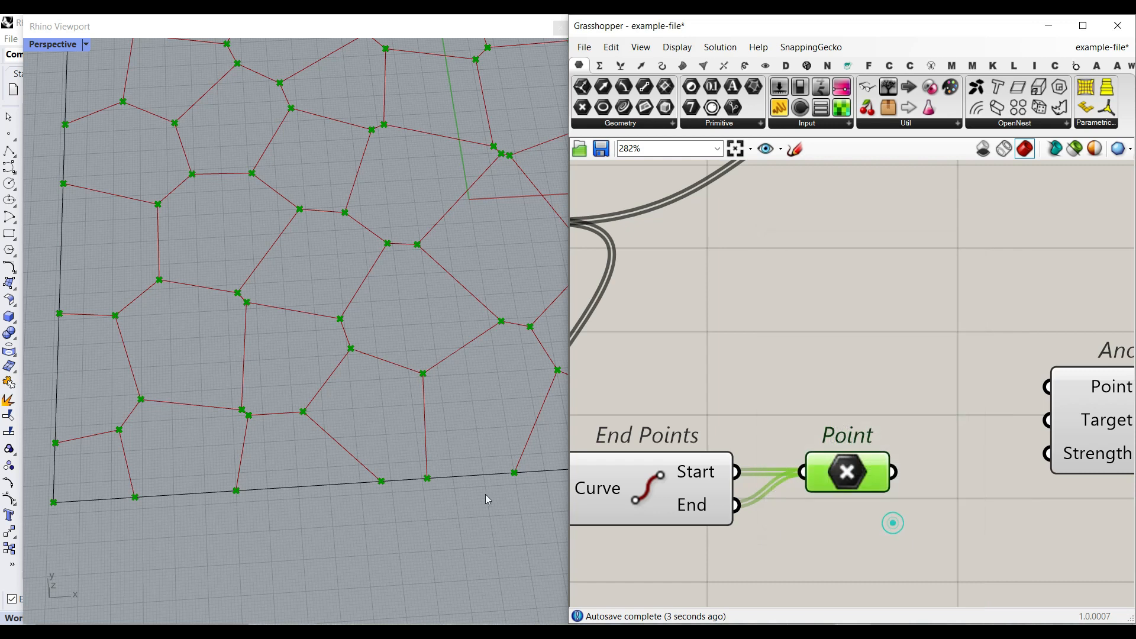
pyautogui.click(426, 478)
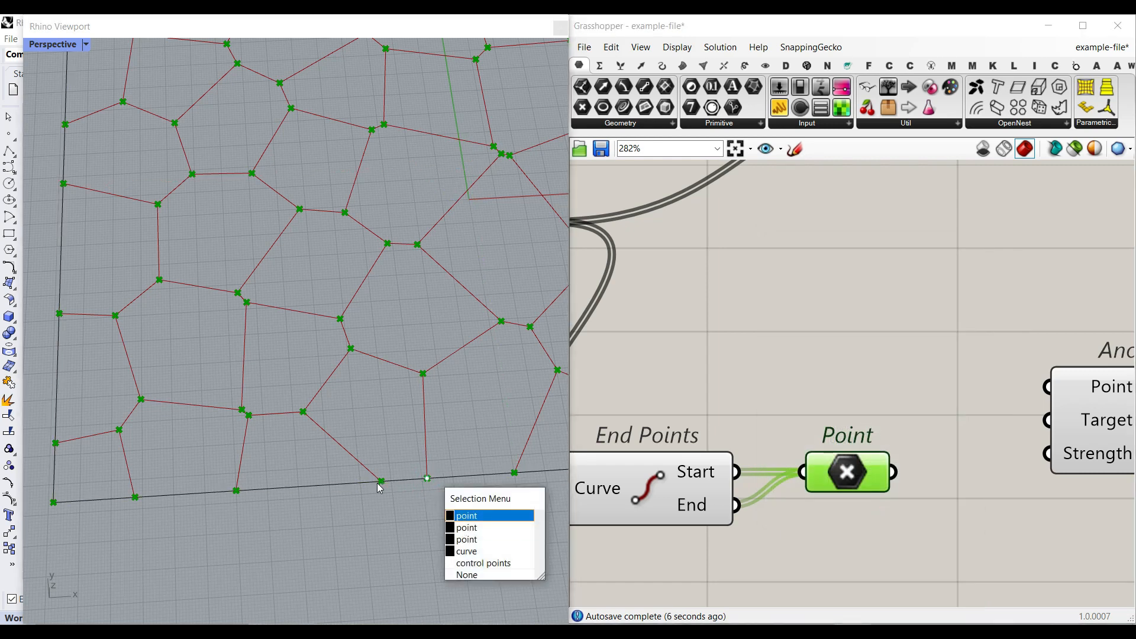
pyautogui.click(476, 423)
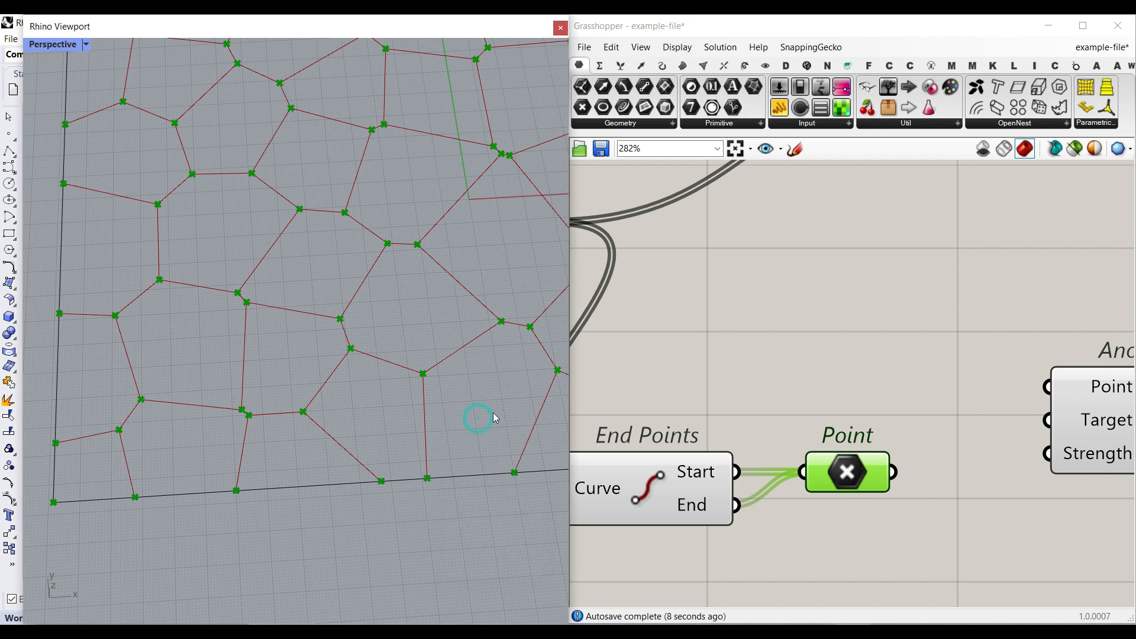
# Add a Cull Duplicates component beside the Point parameter and connect Point to its Points input
pyautogui.click(641, 65)
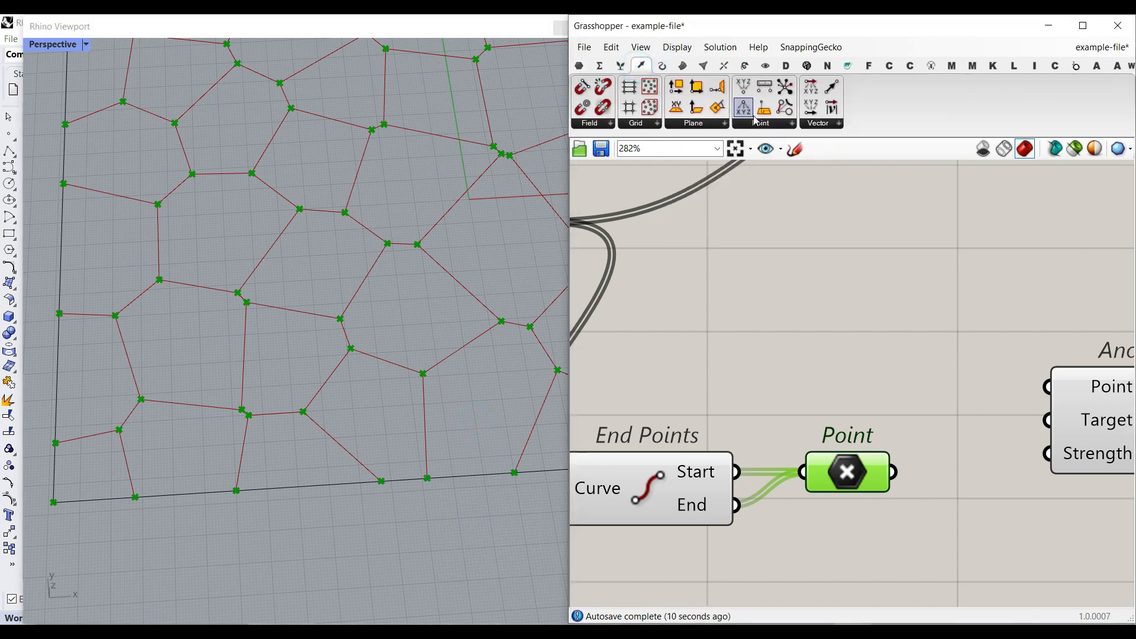
pyautogui.click(755, 120)
pyautogui.moveTo(769, 285); pyautogui.dragTo(975, 549)
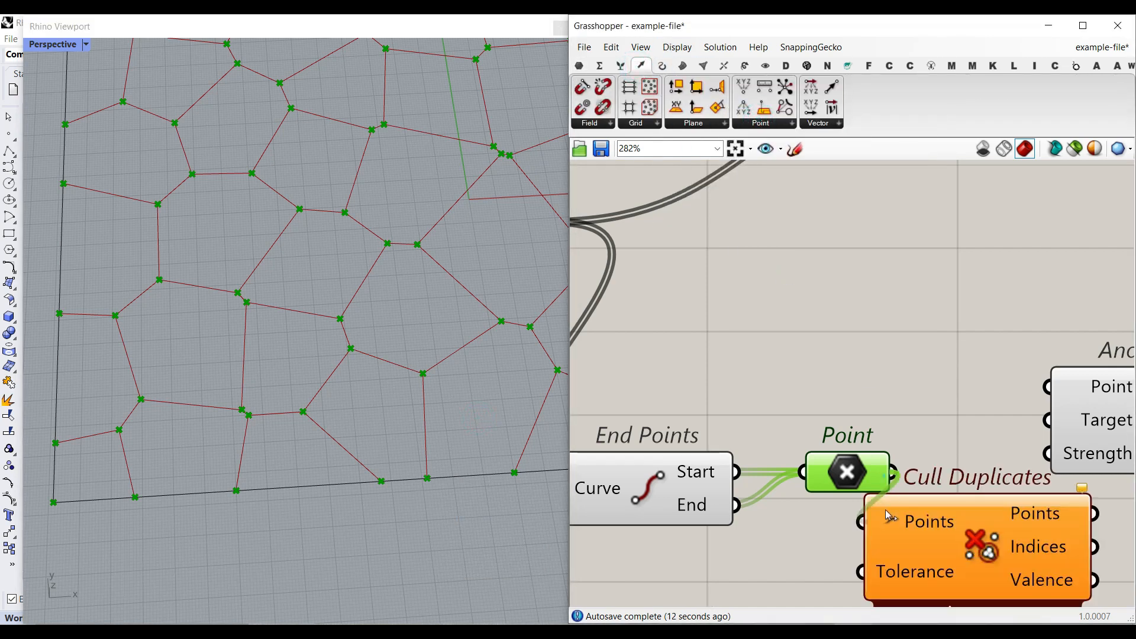
# Shift Show, Anchor, Data, Button and BouncySolver right to make room for Cull Duplicates
pyautogui.scroll(-6, 885, 510)
pyautogui.moveTo(1037, 437); pyautogui.dragTo(815, 239)
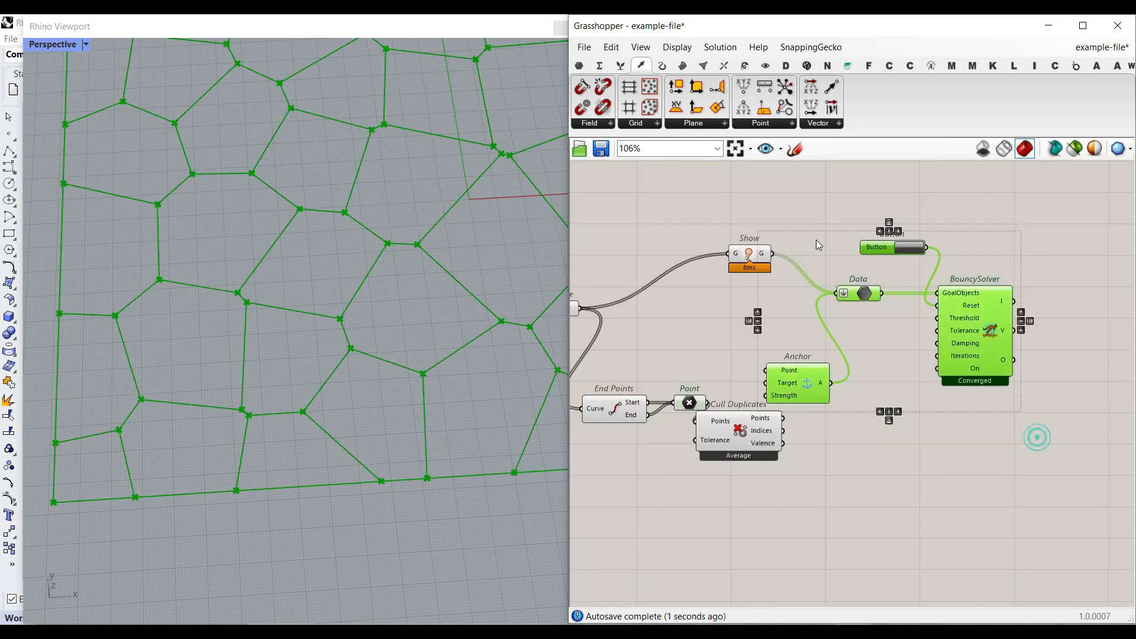
pyautogui.keyDown('shift'); pyautogui.click(750, 254); pyautogui.keyUp('shift')
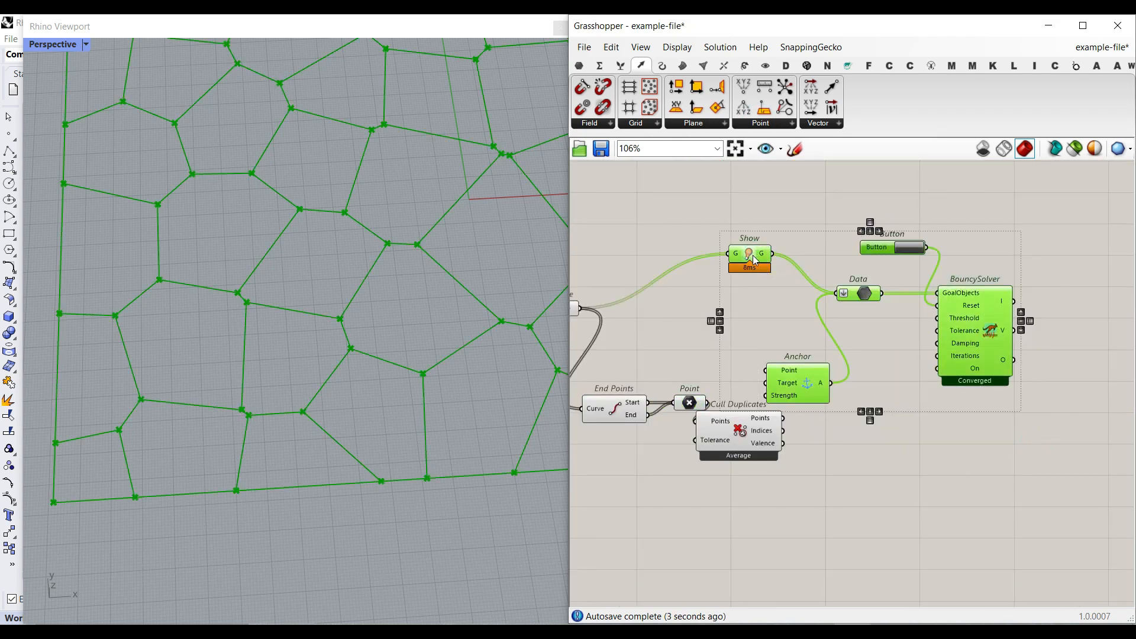
pyautogui.moveTo(751, 255); pyautogui.dragTo(834, 256)
pyautogui.click(856, 460)
# Set the new Cull Duplicates to Leave One and position it between Point and Anchor
pyautogui.scroll(4, 743, 450)
pyautogui.moveTo(738, 422); pyautogui.dragTo(772, 393)
pyautogui.rightClick(770, 352)
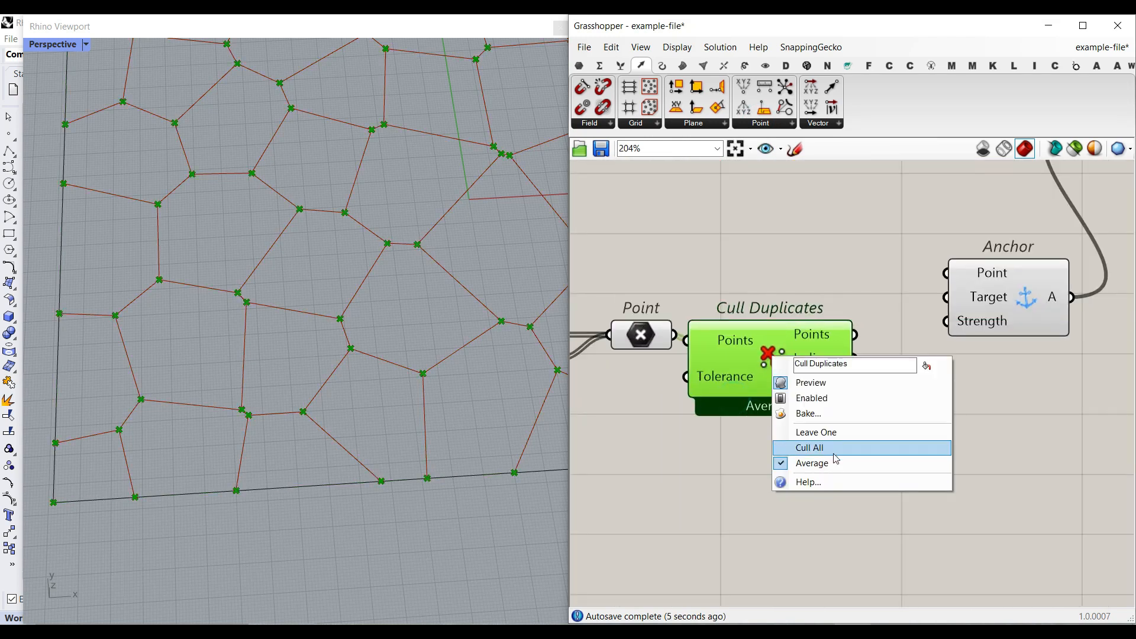
pyautogui.click(832, 427)
pyautogui.moveTo(923, 346); pyautogui.dragTo(806, 448, button='right')
pyautogui.click(782, 471)
pyautogui.moveTo(655, 459); pyautogui.dragTo(693, 496)
pyautogui.click(727, 396)
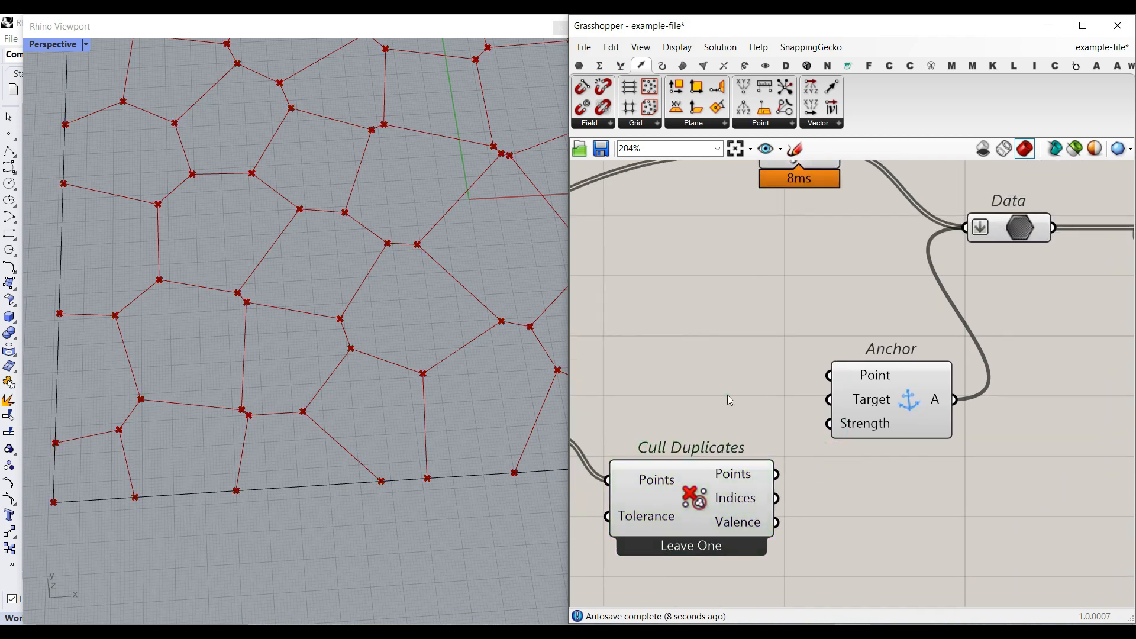
# Add a Point parameter after Cull Duplicates and connect the Points output to it
pyautogui.click(579, 66)
pyautogui.moveTo(582, 107); pyautogui.dragTo(853, 515)
pyautogui.scroll(-8, 315, 395)
pyautogui.moveTo(933, 354); pyautogui.dragTo(813, 334, button='right')
# Shift the solver group, including Show and Anchor, farther right beyond the culled Point parameter
pyautogui.scroll(-7, 780, 373)
pyautogui.moveTo(940, 277); pyautogui.dragTo(773, 377)
pyautogui.keyDown('shift'); pyautogui.click(760, 320); pyautogui.keyUp('shift')
pyautogui.moveTo(862, 355); pyautogui.dragTo(973, 366)
pyautogui.click(829, 445)
# Move the End Points, Point and Cull Duplicates chain lower to clear space beneath the Curve parameter
pyautogui.scroll(5, 829, 444)
pyautogui.click(762, 383)
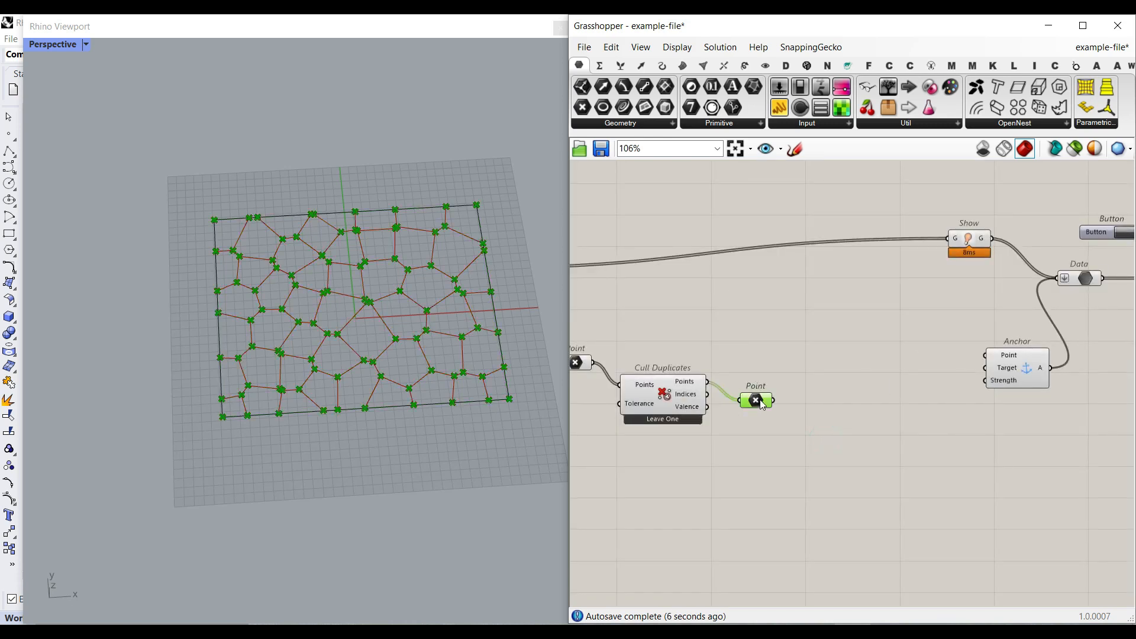
pyautogui.moveTo(735, 424); pyautogui.dragTo(916, 424, button='right')
pyautogui.moveTo(941, 459); pyautogui.dragTo(649, 354)
pyautogui.moveTo(678, 378); pyautogui.dragTo(615, 442)
pyautogui.click(738, 375)
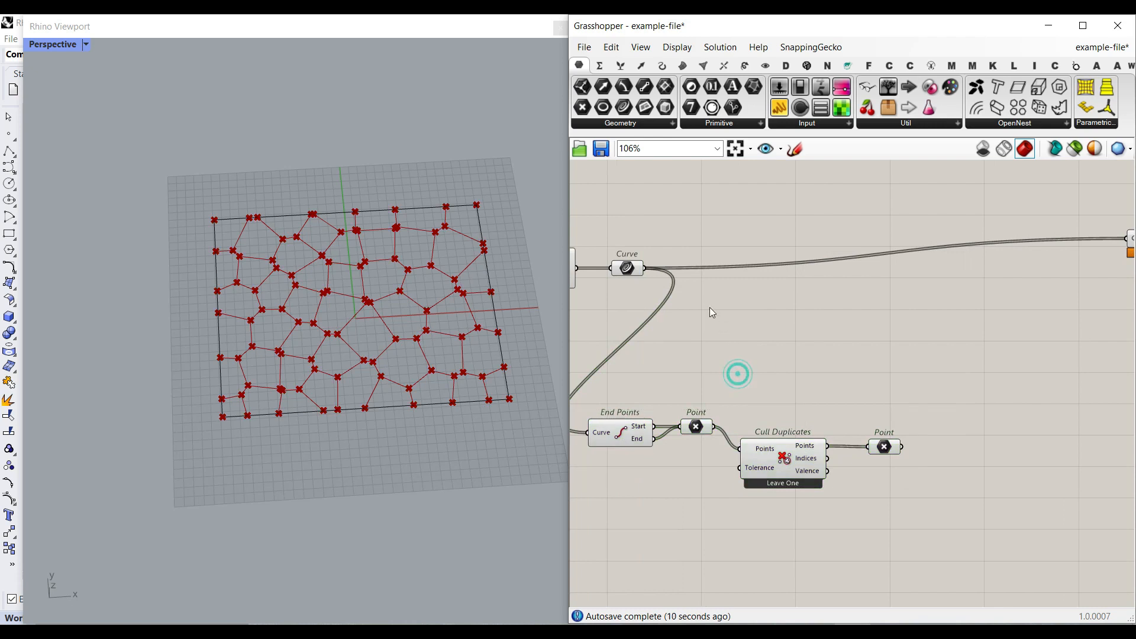
# Add a Point In Curve component beyond the culled Point parameter, connect that parameter to its Point input and place it higher
pyautogui.click(661, 65)
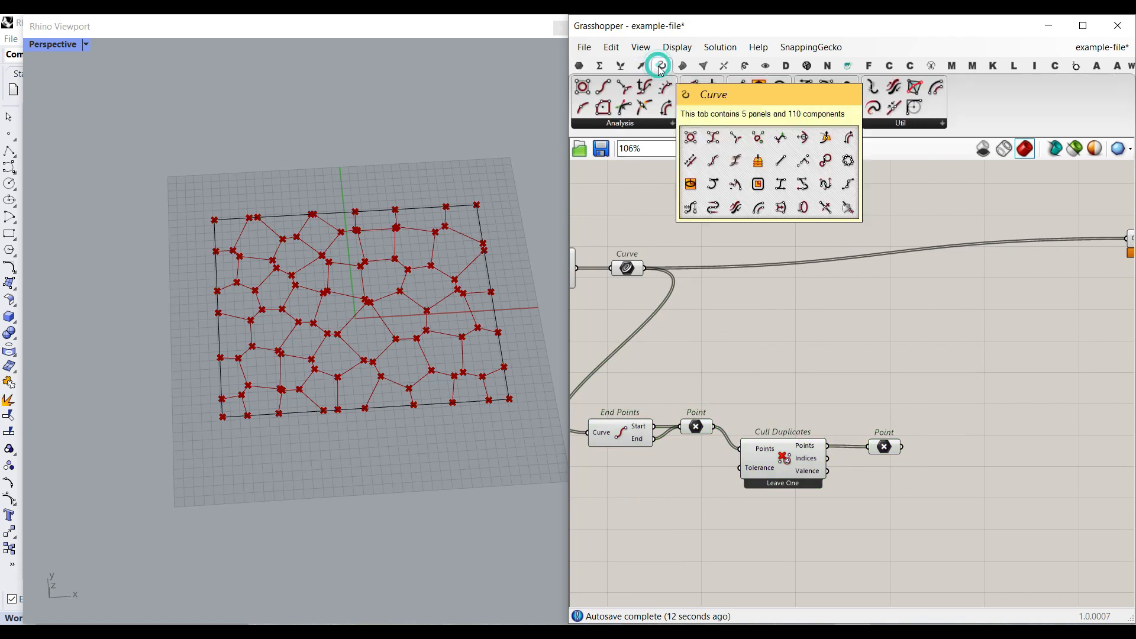
pyautogui.click(640, 124)
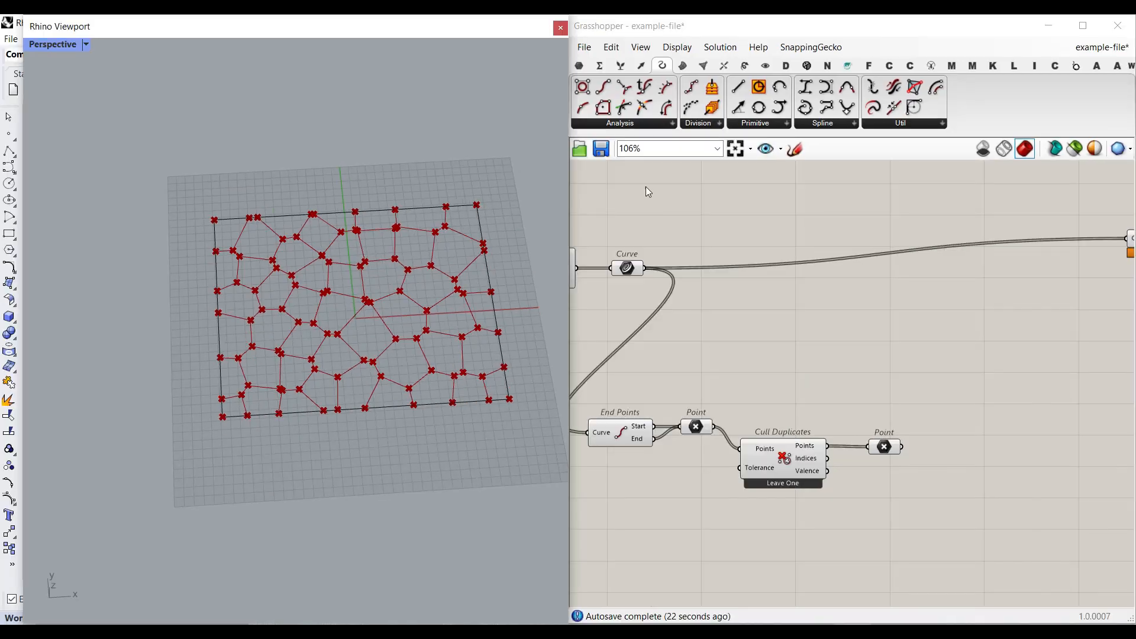
pyautogui.click(632, 124)
pyautogui.click(615, 481)
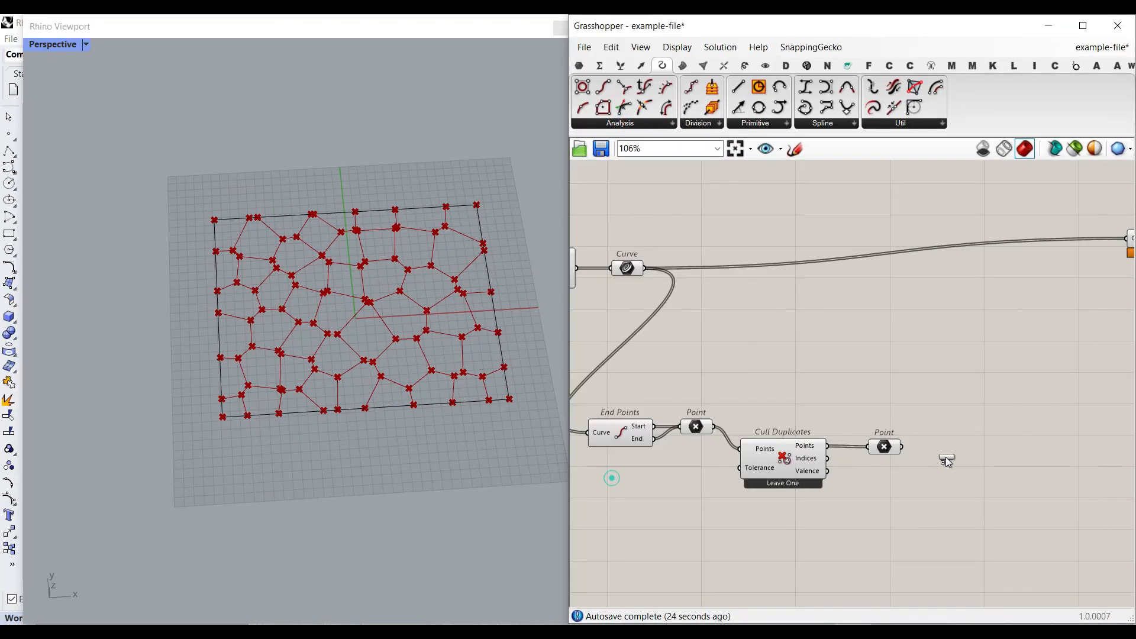
pyautogui.click(945, 457)
pyautogui.scroll(5, 936, 444)
pyautogui.moveTo(861, 451); pyautogui.dragTo(896, 454)
pyautogui.moveTo(978, 486); pyautogui.dragTo(988, 349)
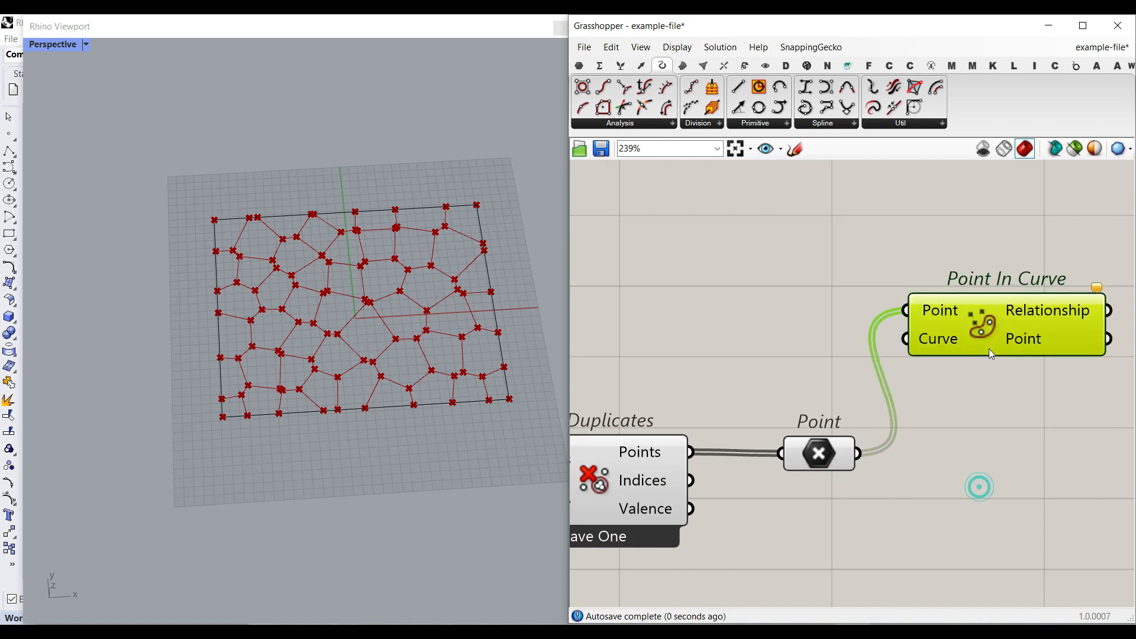
# Connect the boundary rectangle's Curve parameter to the Curve input of Point In Curve
pyautogui.scroll(-7, 905, 388)
pyautogui.moveTo(768, 347); pyautogui.dragTo(956, 363, button='right')
pyautogui.scroll(3, 710, 305)
pyautogui.click(768, 342)
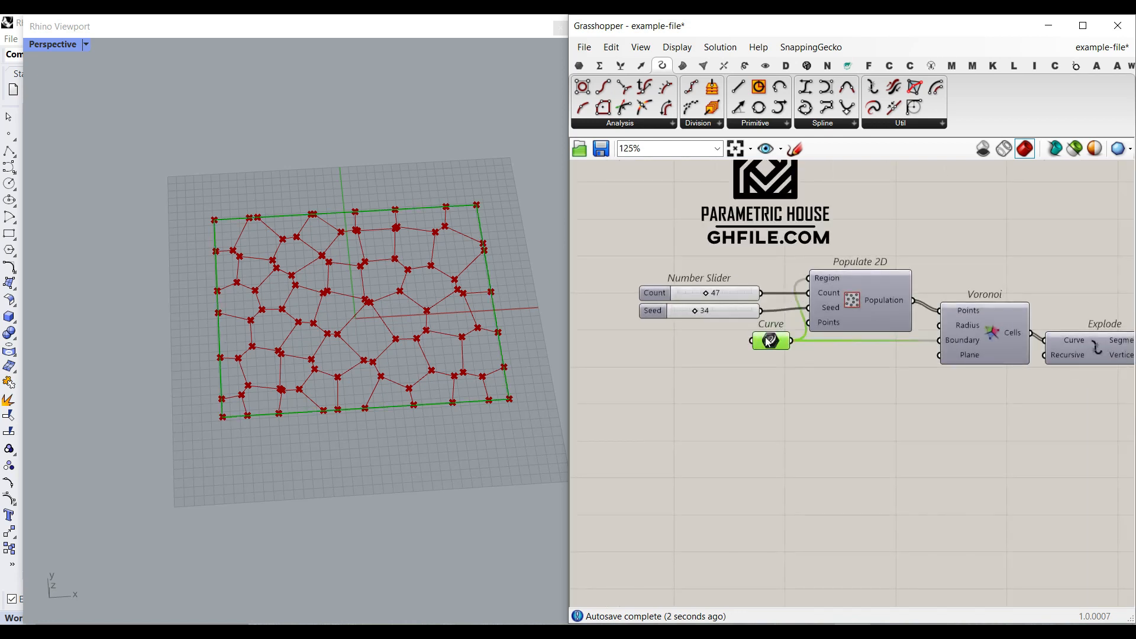
pyautogui.moveTo(792, 341); pyautogui.dragTo(800, 408)
pyautogui.scroll(-9, 768, 390)
pyautogui.scroll(7, 1053, 408)
pyautogui.scroll(5, 1087, 422)
pyautogui.moveTo(800, 408); pyautogui.dragTo(588, 345, button='right')
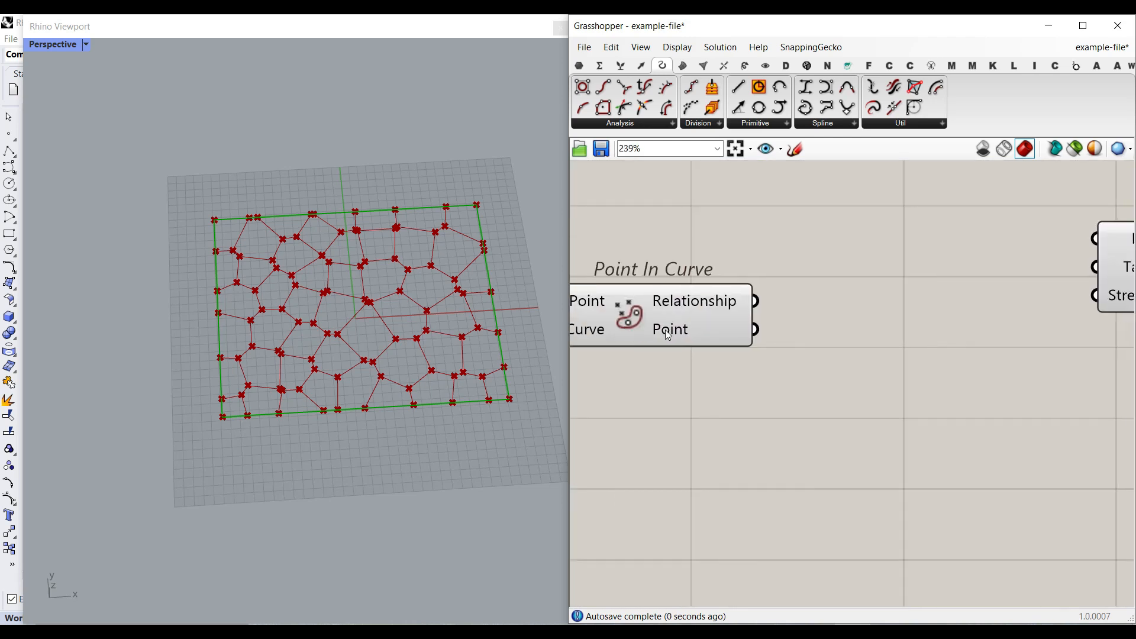
# Apply the expression x-1 to the Relationship output of Point In Curve
pyautogui.moveTo(715, 304)
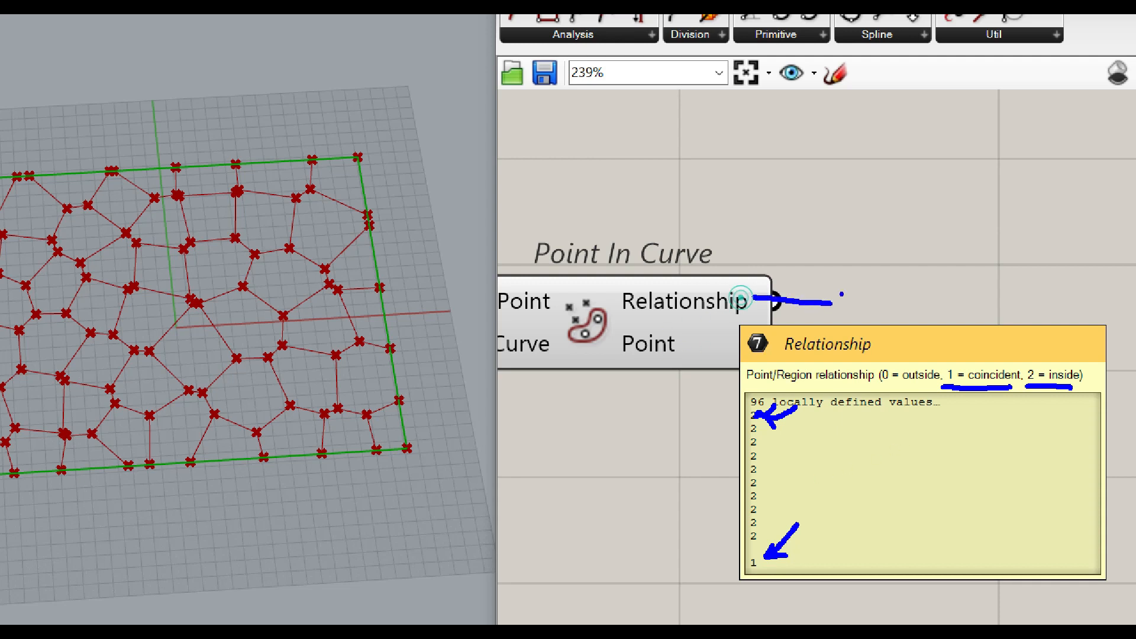
pyautogui.moveTo(893, 278); pyautogui.dragTo(902, 304)
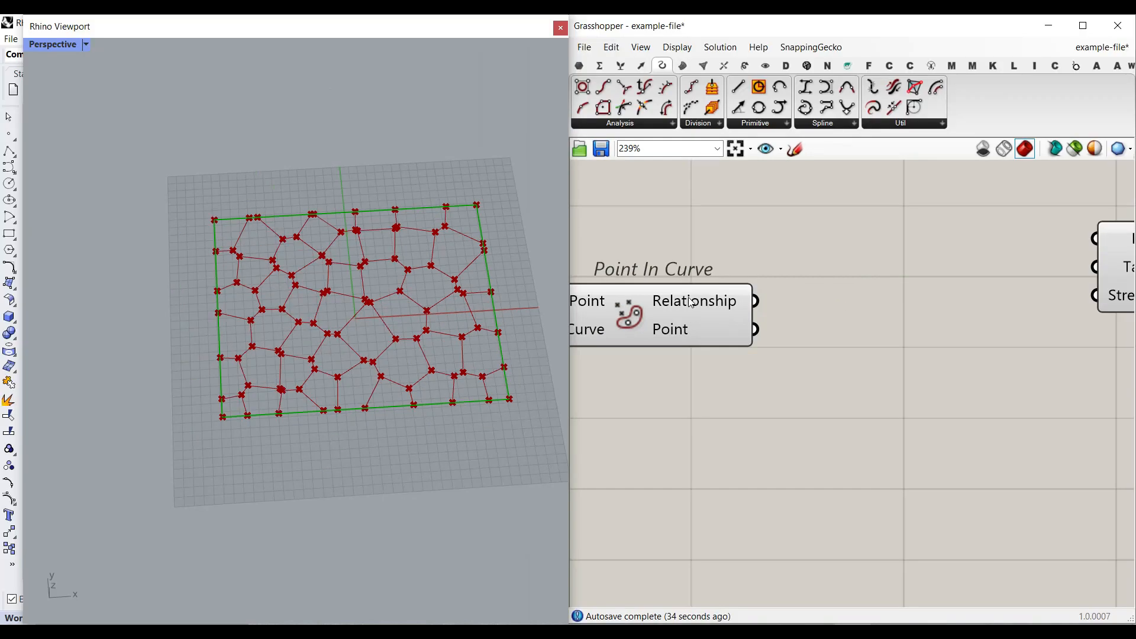
pyautogui.scroll(5, 691, 293)
pyautogui.rightClick(784, 340)
pyautogui.click(863, 426)
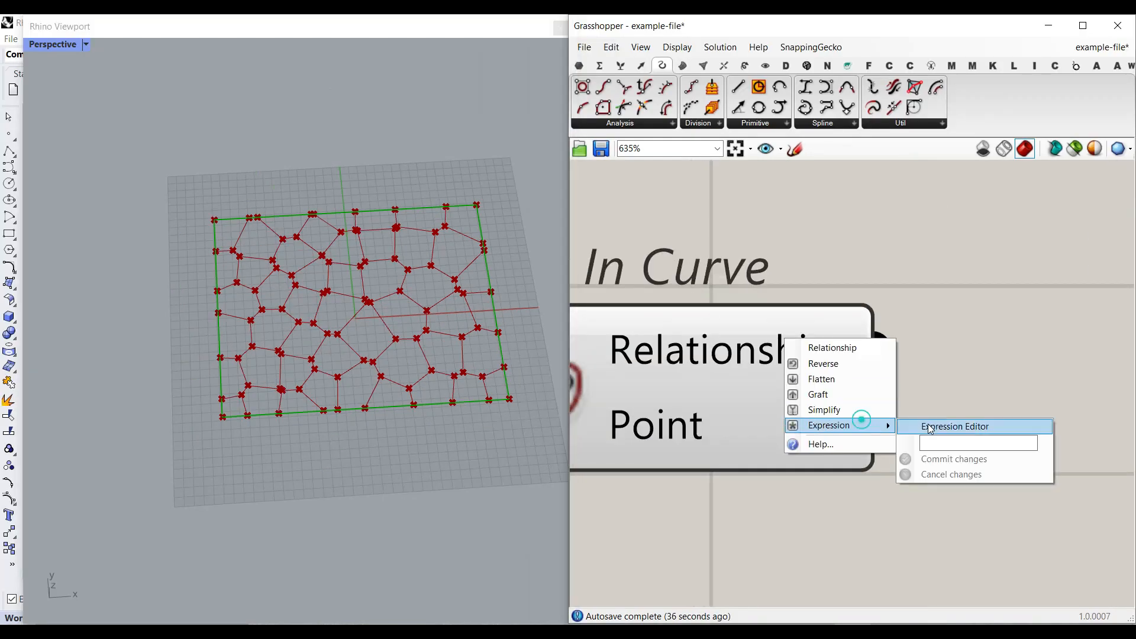
pyautogui.click(951, 440)
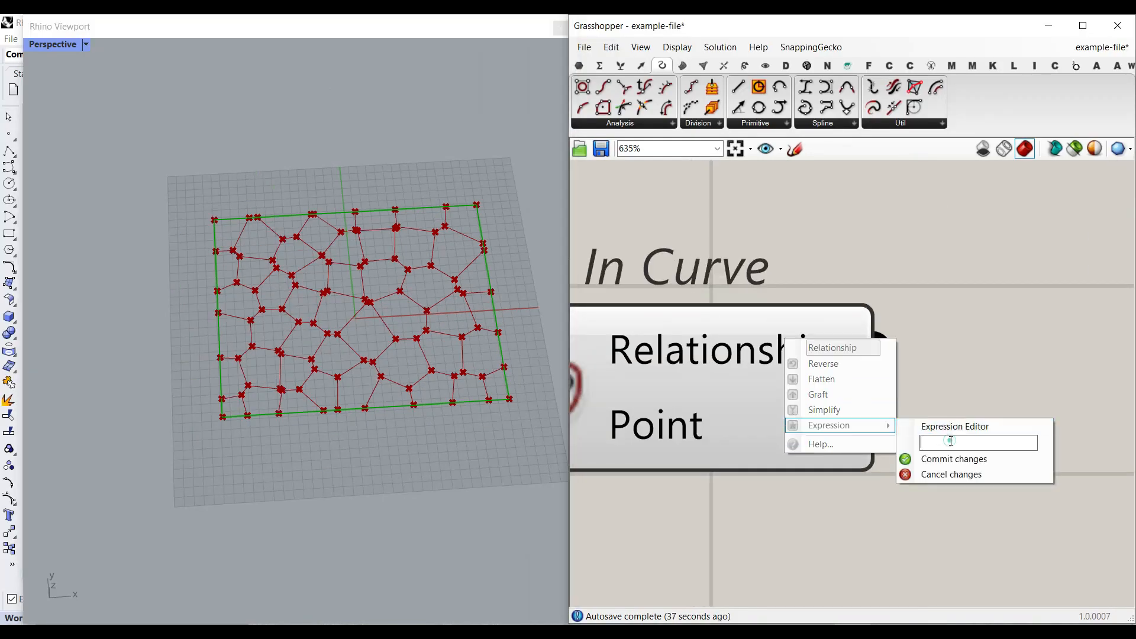
pyautogui.write('x-1')
pyautogui.click(909, 459)
pyautogui.scroll(2, 780, 481)
pyautogui.scroll(4, 852, 473)
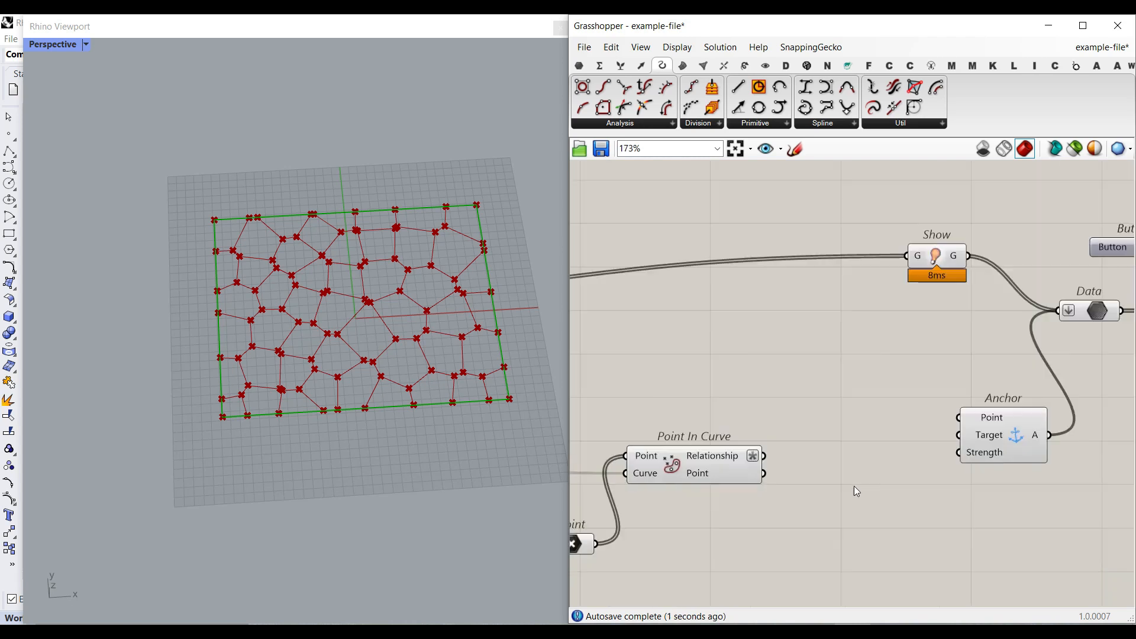
# Add a Dispatch component between Point In Curve and Anchor
pyautogui.click(628, 67)
pyautogui.click(616, 122)
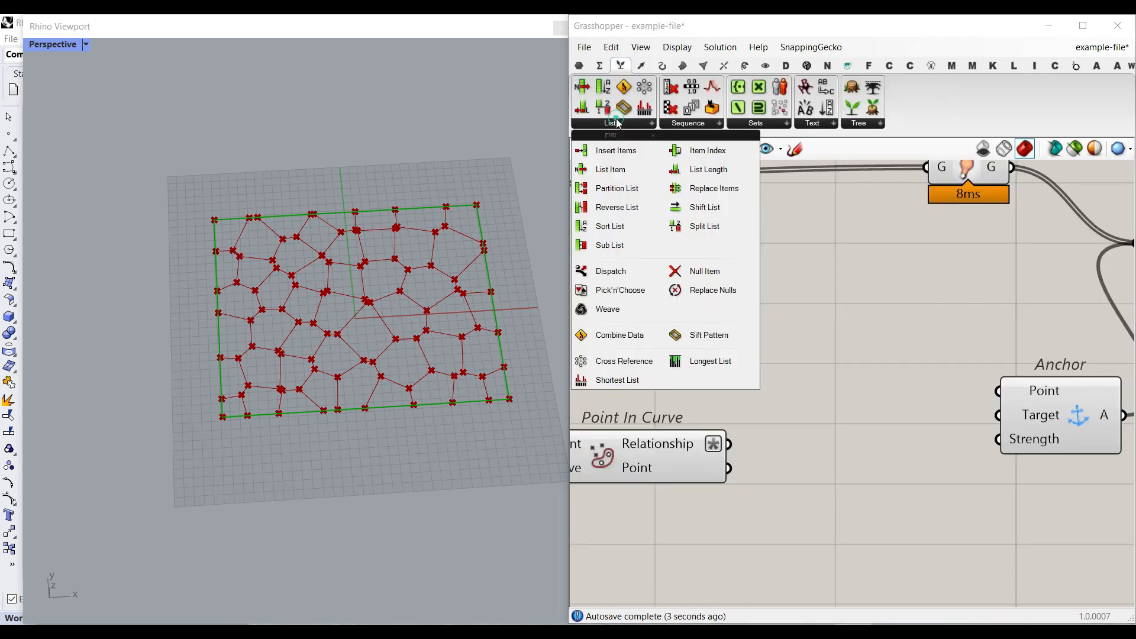
pyautogui.moveTo(615, 278); pyautogui.dragTo(848, 413)
# Connect the culled Point parameter to Dispatch's List input and the Relationship output to its Dispatch pattern input
pyautogui.scroll(-3, 849, 413)
pyautogui.moveTo(763, 408); pyautogui.dragTo(904, 401, button='right')
pyautogui.moveTo(609, 424); pyautogui.dragTo(714, 399, button='right')
pyautogui.scroll(1, 714, 398)
pyautogui.moveTo(845, 467); pyautogui.dragTo(662, 408, button='right')
pyautogui.click(666, 408)
pyautogui.moveTo(686, 410)
pyautogui.mouseDown()
pyautogui.moveTo(877, 279)
pyautogui.moveTo(921, 358)
pyautogui.moveTo(931, 412)
pyautogui.mouseUp()
pyautogui.click(914, 359)
pyautogui.scroll(3, 914, 358)
pyautogui.moveTo(839, 303); pyautogui.dragTo(904, 501)
pyautogui.moveTo(950, 450); pyautogui.dragTo(800, 352, button='right')
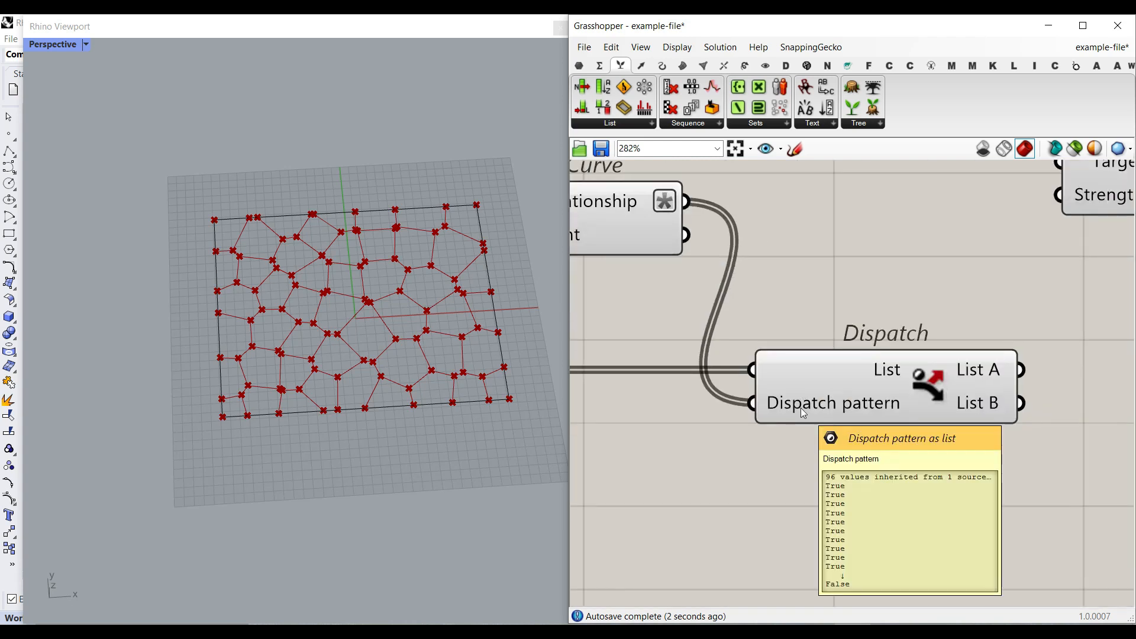
# Rename Dispatch's List A output to True and its List B output to False
pyautogui.rightClick(979, 371)
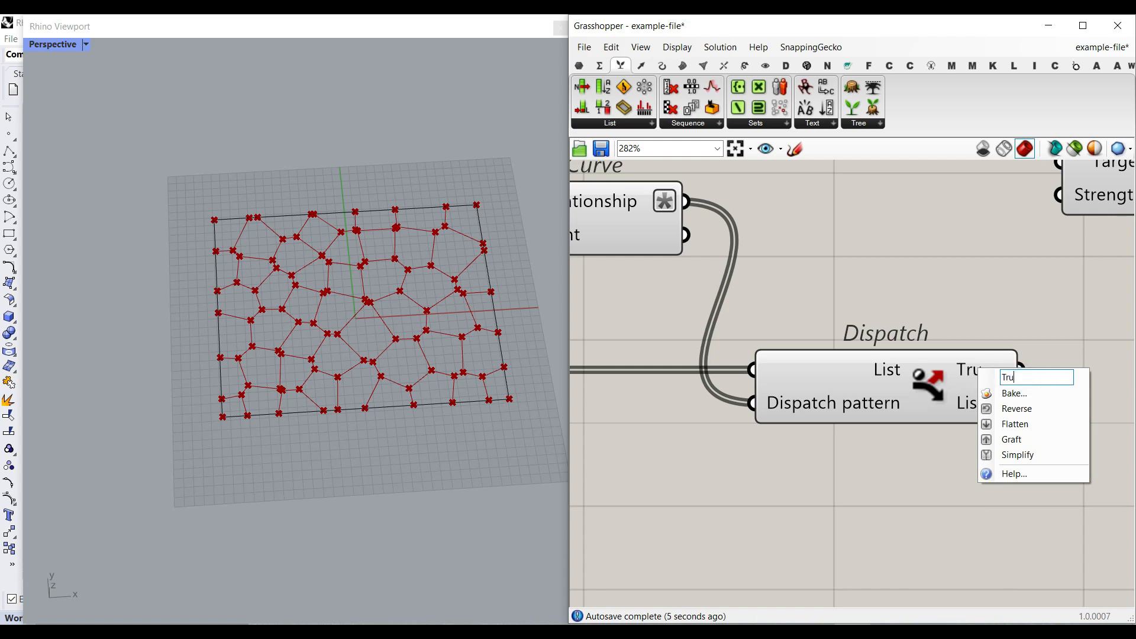
pyautogui.click(954, 347)
pyautogui.rightClick(1006, 413)
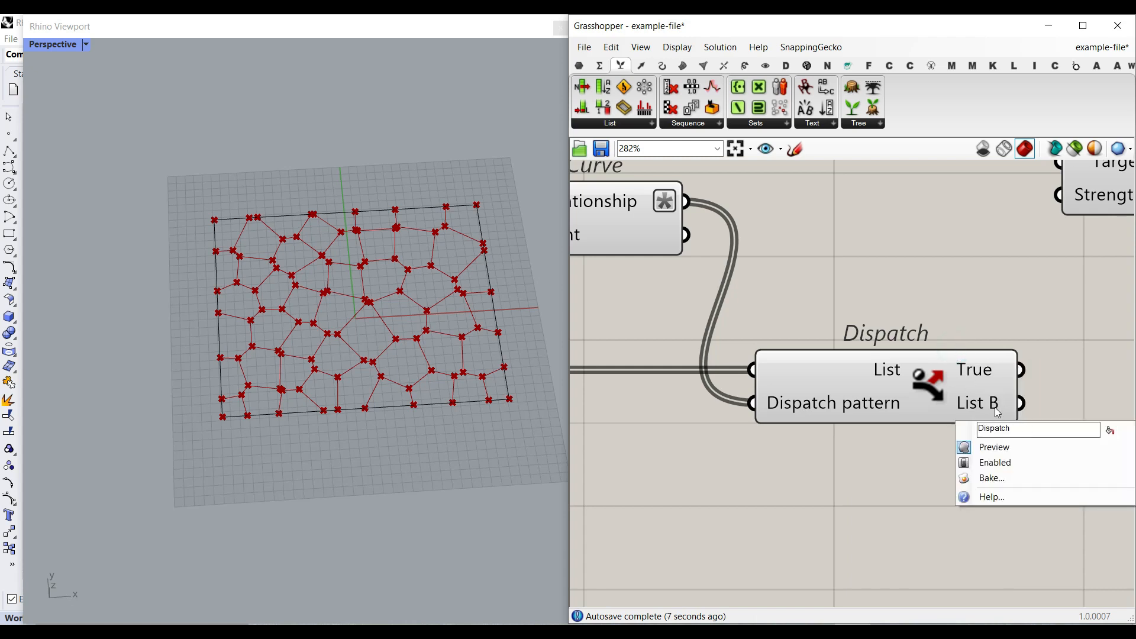
pyautogui.rightClick(998, 412)
pyautogui.write('False')
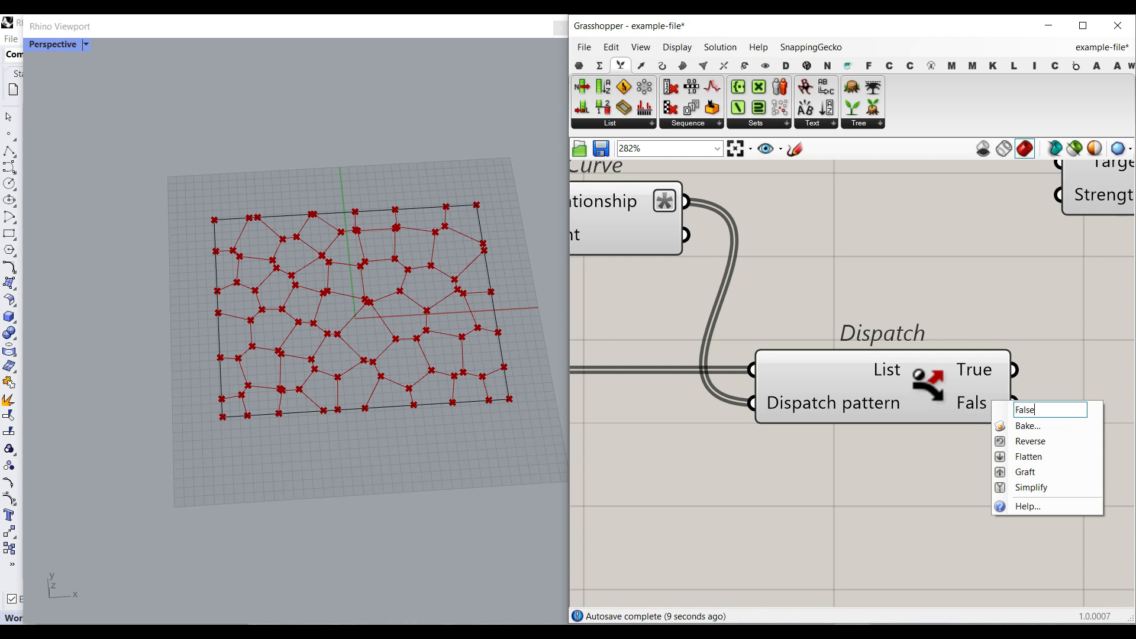
pyautogui.press('Return')
# Add a Point parameter after Dispatch and connect the False output to it to isolate the boundary points
pyautogui.scroll(-3, 940, 326)
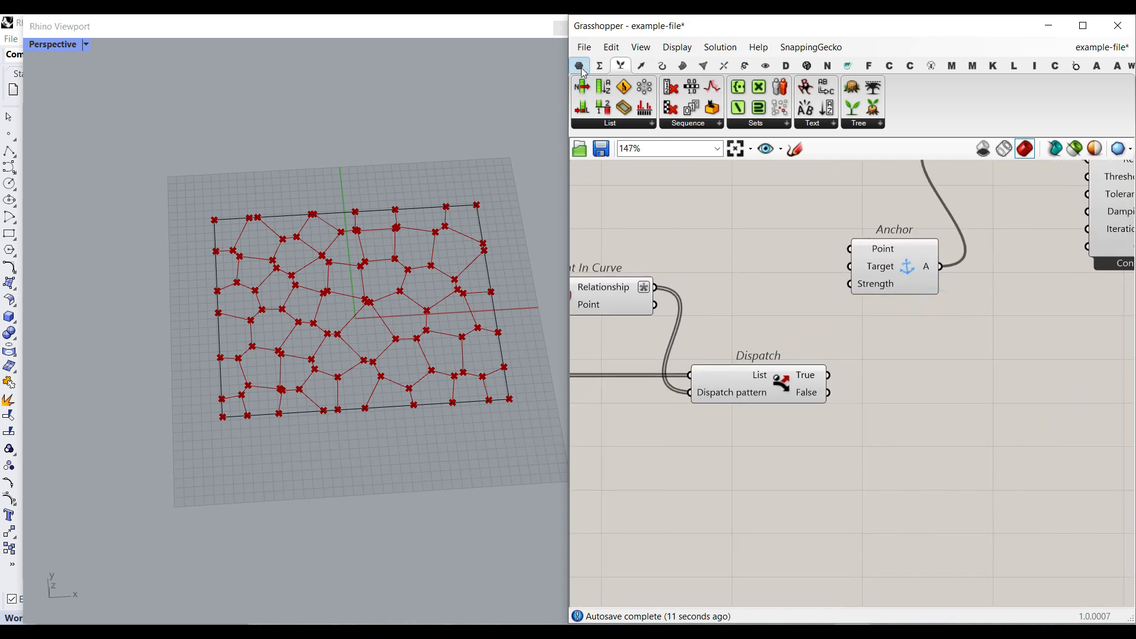
pyautogui.click(581, 67)
pyautogui.scroll(1, 880, 377)
pyautogui.moveTo(878, 379); pyautogui.dragTo(858, 359)
pyautogui.moveTo(883, 358); pyautogui.dragTo(881, 396)
pyautogui.moveTo(313, 237); pyautogui.dragTo(307, 266, button='right')
pyautogui.scroll(4, 307, 266)
pyautogui.scroll(-6, 264, 278)
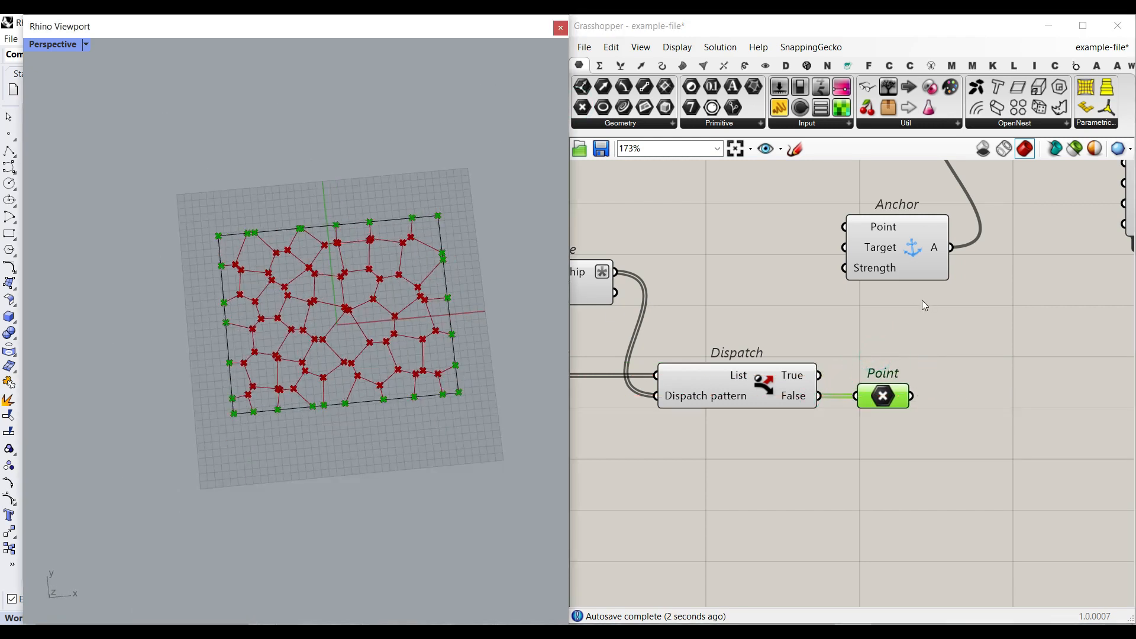
# Shift the solver group, including Show, Anchor, Data and Button, away from the Dispatch output to make room
pyautogui.scroll(-5, 925, 305)
pyautogui.moveTo(887, 338); pyautogui.dragTo(701, 249)
pyautogui.moveTo(803, 292); pyautogui.dragTo(846, 305)
pyautogui.click(744, 254)
pyautogui.scroll(5, 717, 326)
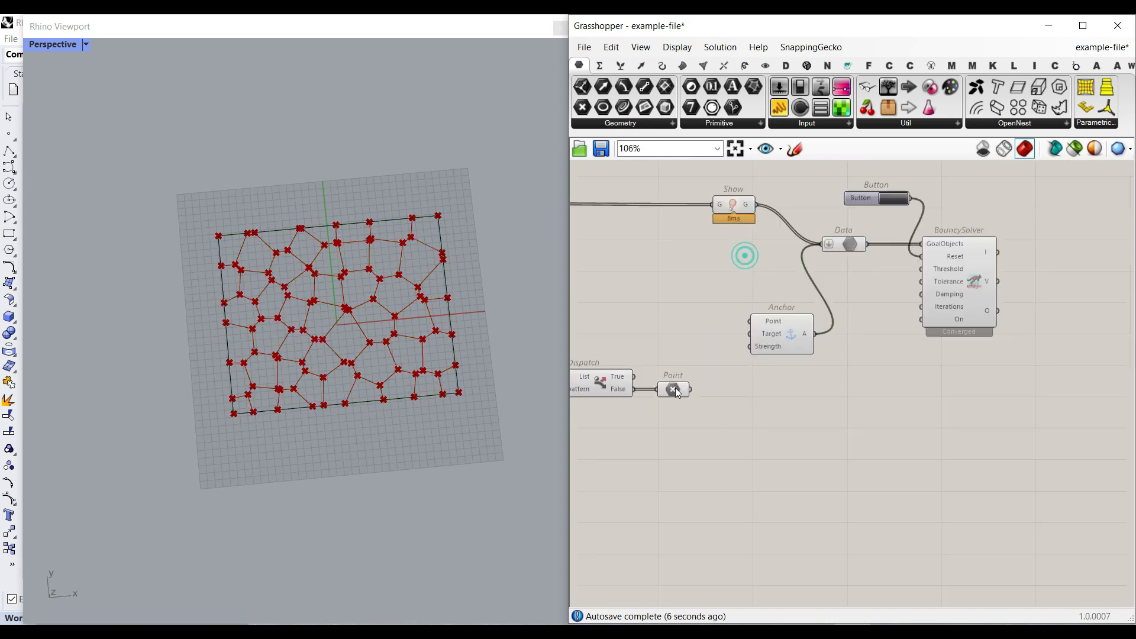
# Connect the boundary Point parameter to Anchor's Point input and reset the BouncySolver
pyautogui.scroll(1, 677, 392)
pyautogui.moveTo(695, 385); pyautogui.dragTo(764, 305)
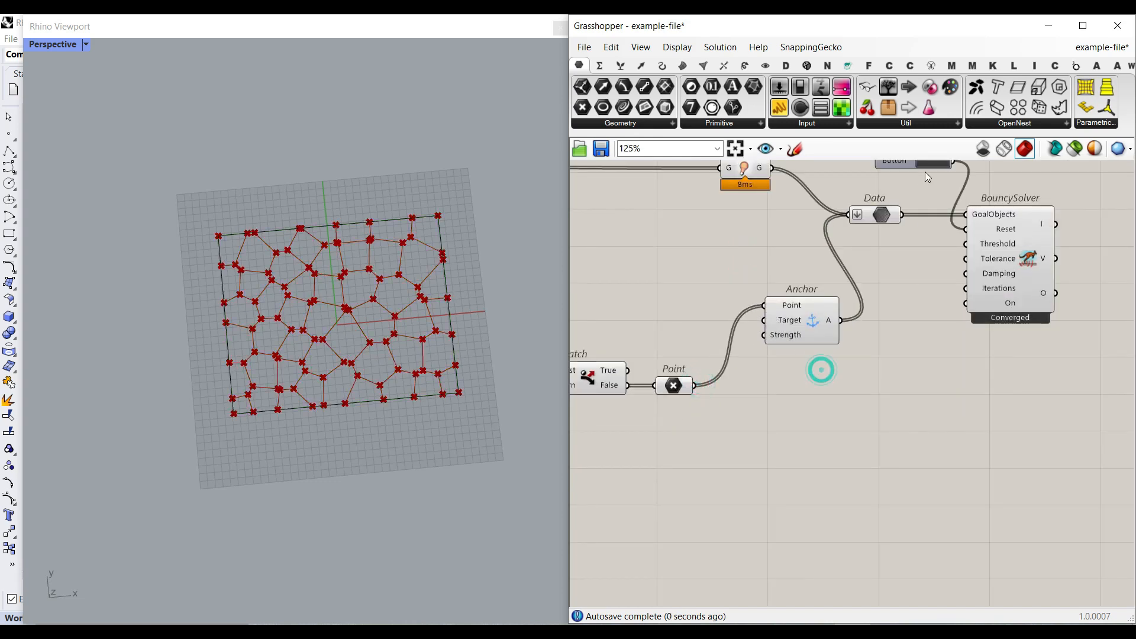
pyautogui.moveTo(924, 171); pyautogui.dragTo(907, 201, button='right')
pyautogui.click(915, 187)
pyautogui.scroll(-6, 818, 361)
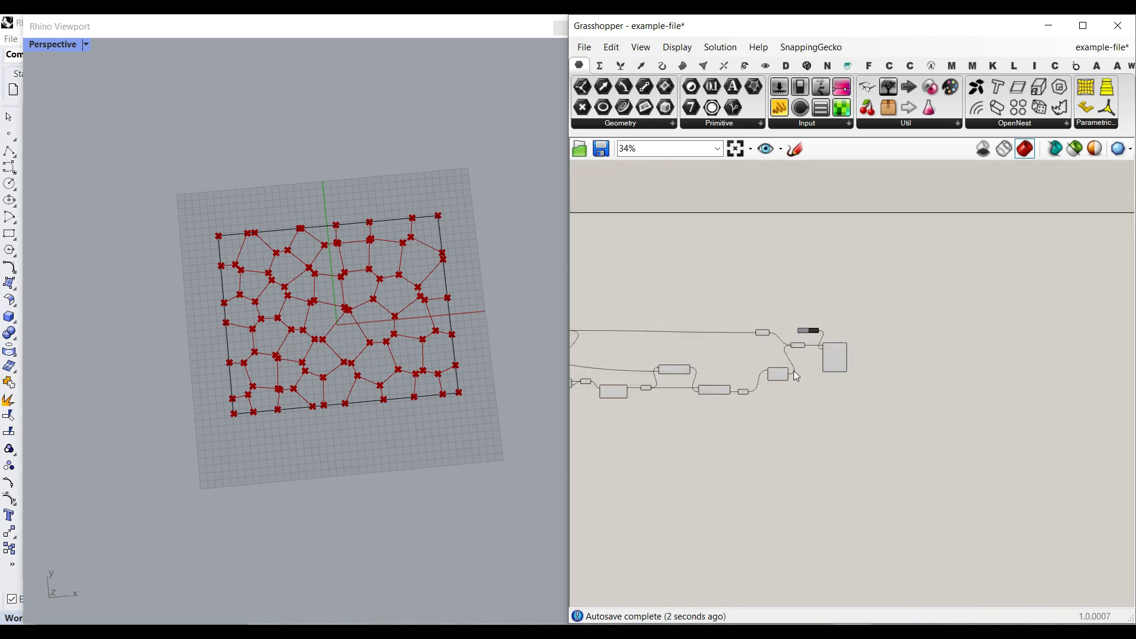
# Turn off the preview of every component in the definition
pyautogui.scroll(-5, 793, 361)
pyautogui.hotkey('ctrl', 'a')
pyautogui.rightClick(740, 276)
pyautogui.click(764, 298)
# Add a Curve parameter after BouncySolver, connect the O output to it and reset the solver
pyautogui.click(624, 110)
pyautogui.scroll(17, 810, 342)
pyautogui.click(746, 383)
pyautogui.moveTo(747, 384); pyautogui.dragTo(870, 364, button='right')
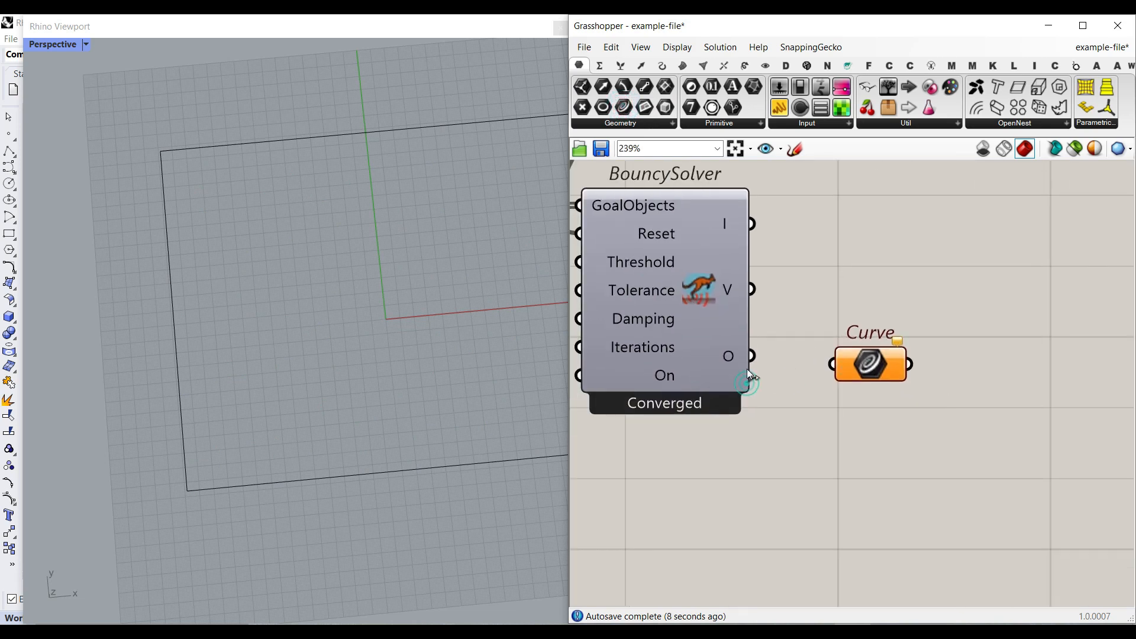
pyautogui.moveTo(747, 369); pyautogui.dragTo(831, 363)
pyautogui.moveTo(740, 353); pyautogui.dragTo(904, 420, button='right')
pyautogui.scroll(-3, 905, 421)
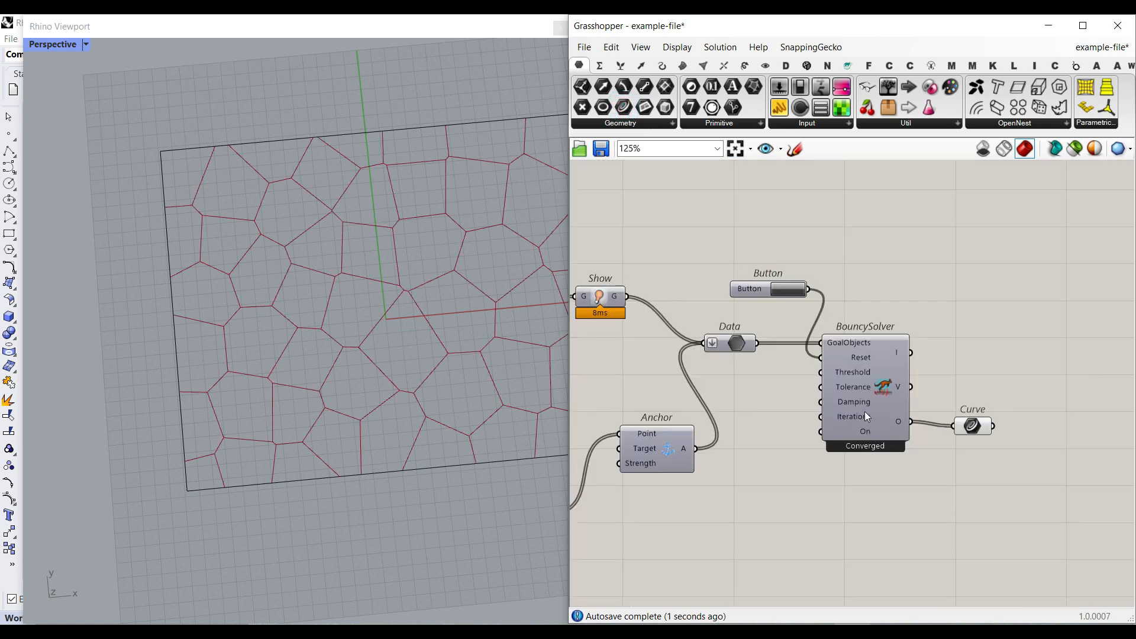
pyautogui.click(778, 296)
# Examine Kangaroo's line and mesh goals, focusing on how Length(Line) and EdgeLengths control edge lengths
pyautogui.click(992, 66)
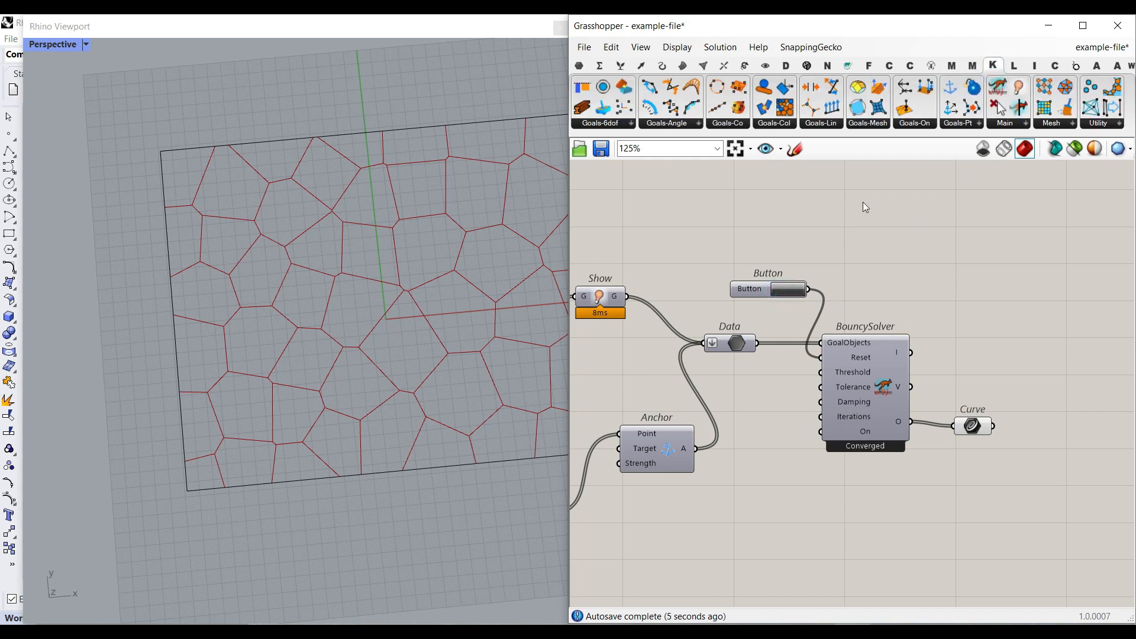
pyautogui.click(842, 123)
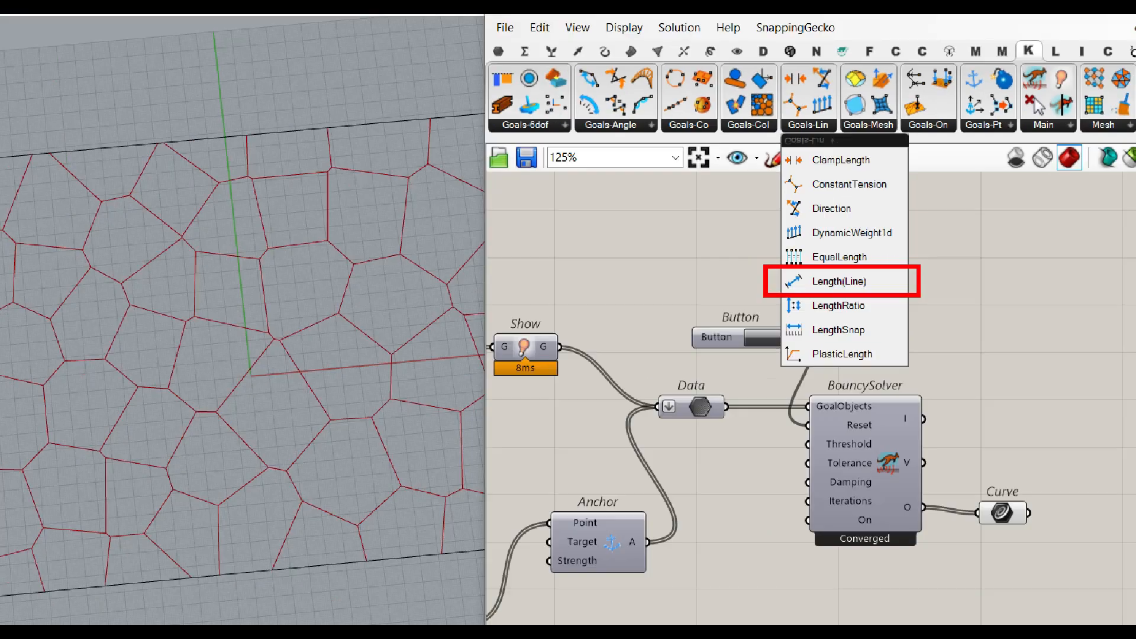
pyautogui.click(823, 374)
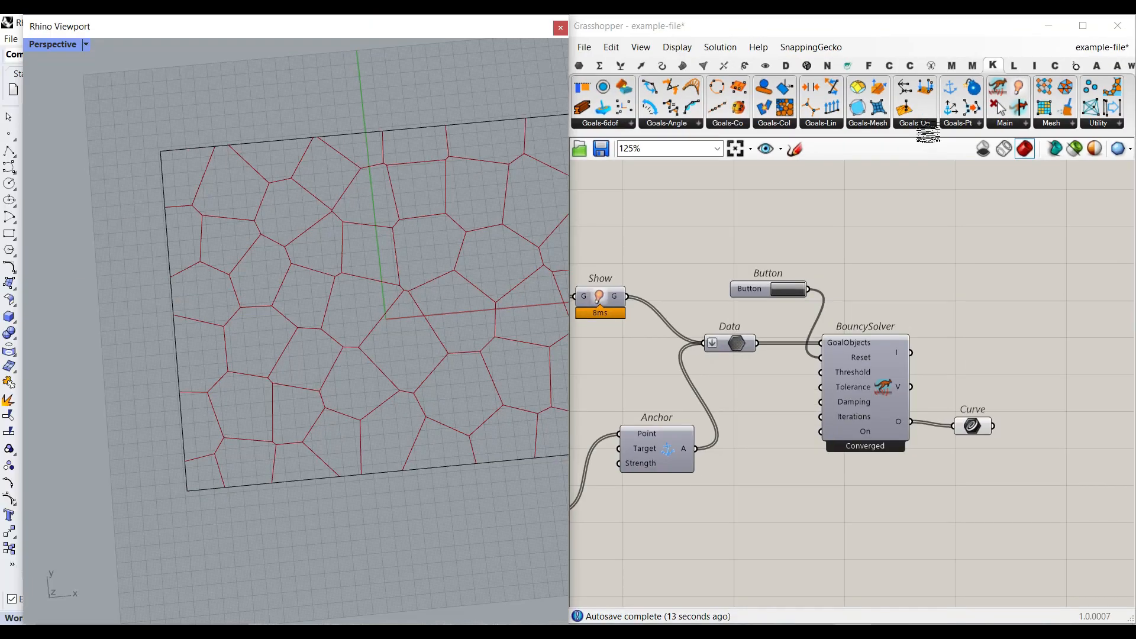
pyautogui.click(880, 121)
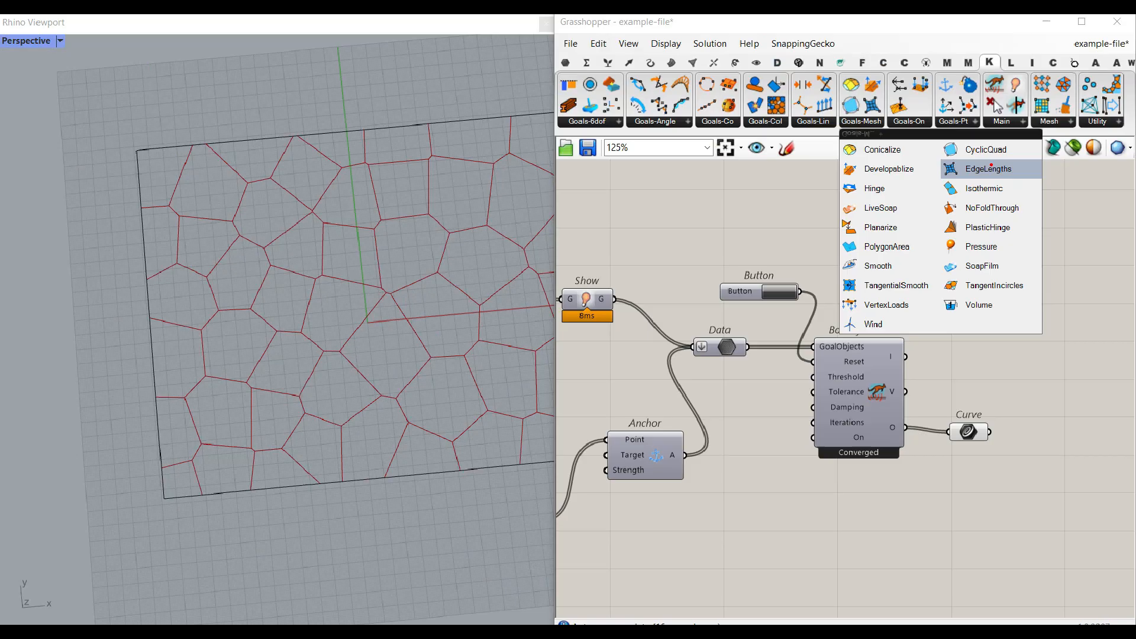
pyautogui.click(945, 168)
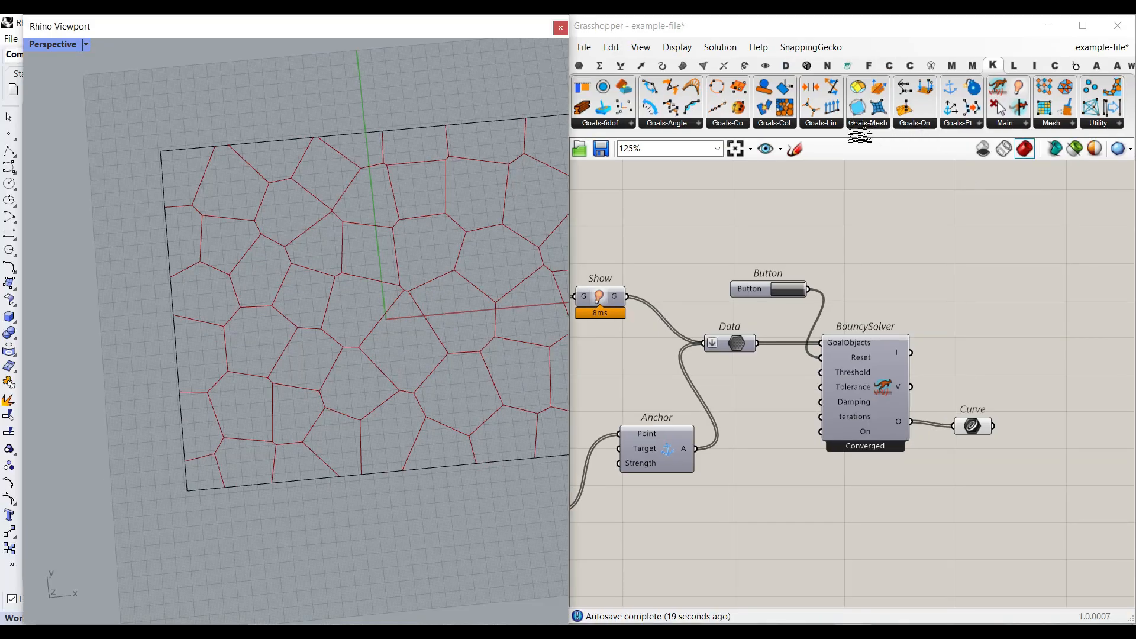
pyautogui.click(821, 123)
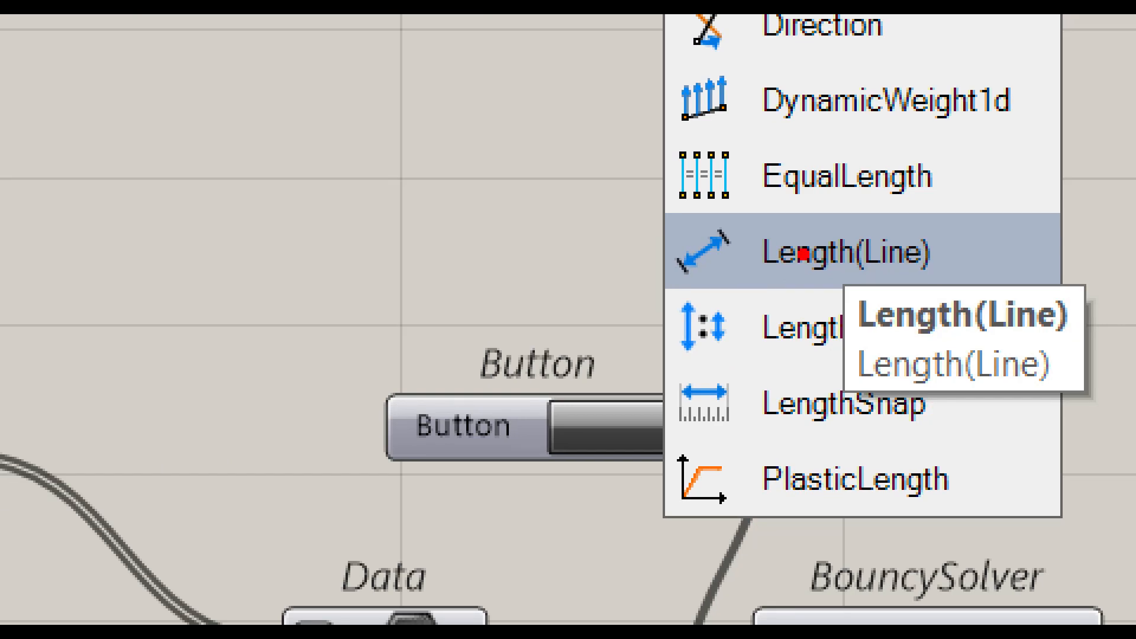
pyautogui.moveTo(189, 209); pyautogui.dragTo(571, 215)
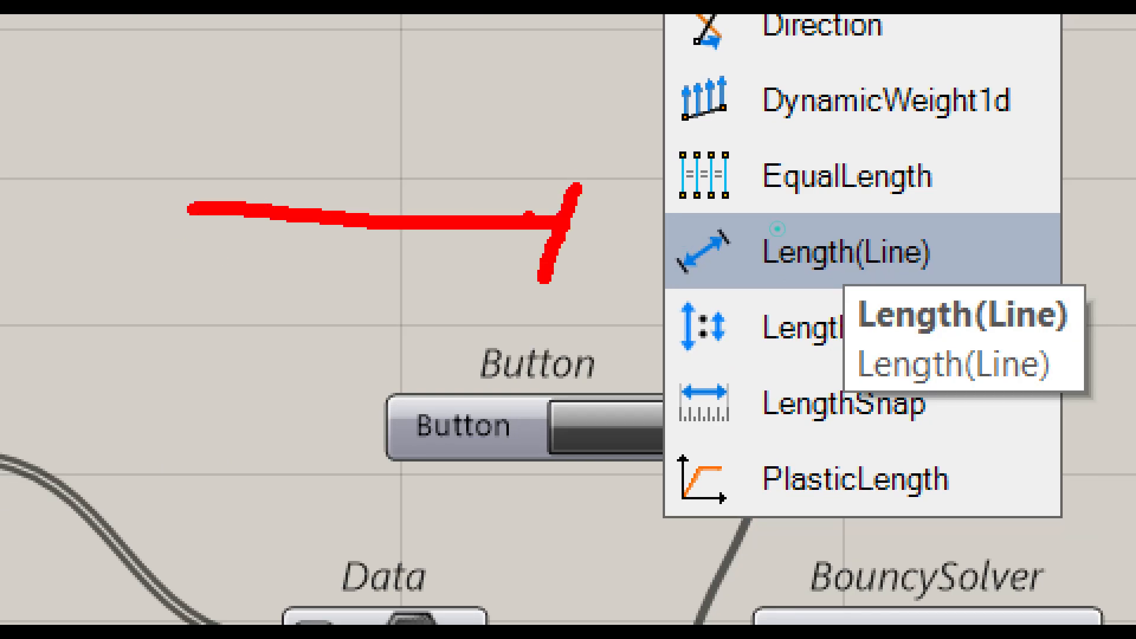
pyautogui.moveTo(533, 172); pyautogui.dragTo(585, 290)
pyautogui.moveTo(196, 175); pyautogui.dragTo(179, 244)
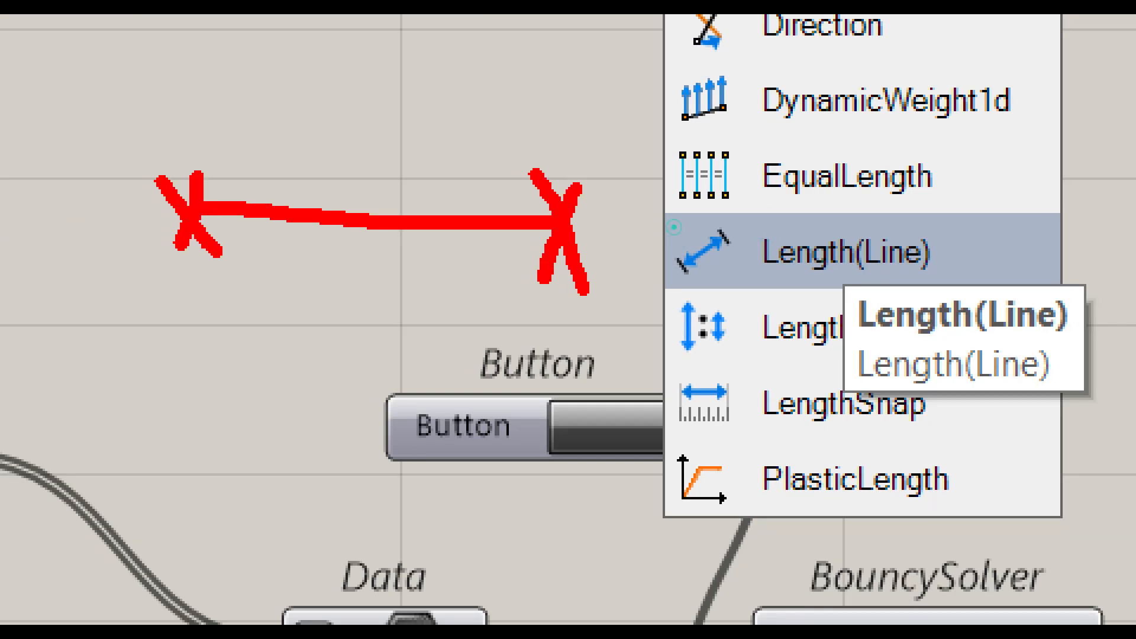
pyautogui.moveTo(202, 199)
pyautogui.mouseDown()
pyautogui.moveTo(330, 219)
pyautogui.moveTo(408, 198)
pyautogui.moveTo(589, 219)
pyautogui.mouseUp()
pyautogui.moveTo(349, 109); pyautogui.dragTo(473, 119)
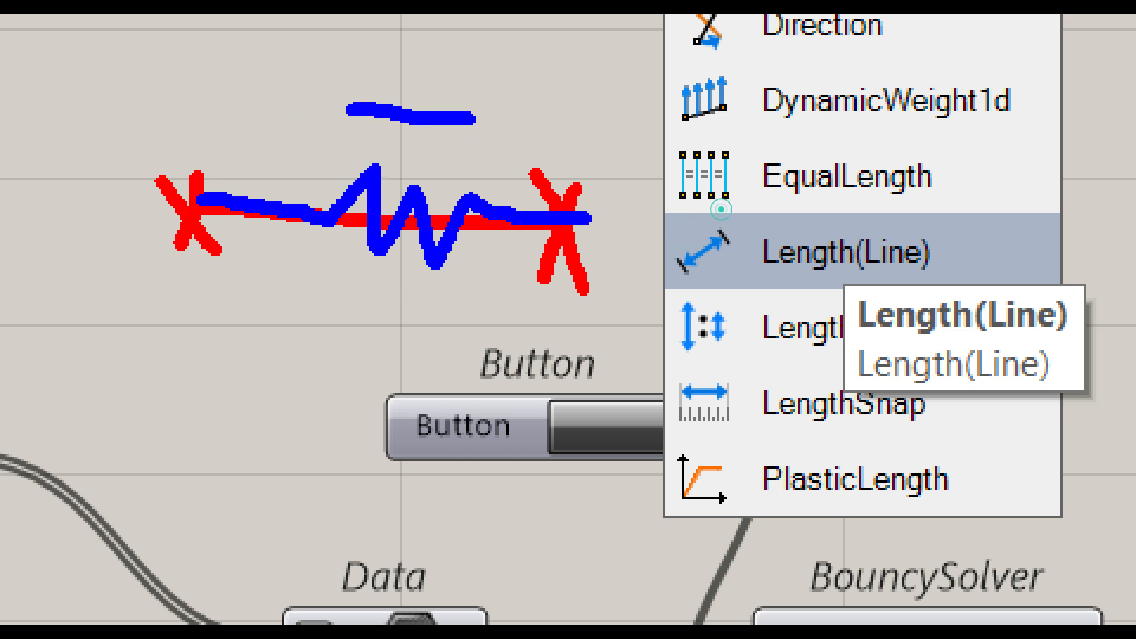
pyautogui.moveTo(358, 84); pyautogui.dragTo(357, 151)
pyautogui.moveTo(62, 90)
pyautogui.mouseDown()
pyautogui.moveTo(662, 97)
pyautogui.moveTo(646, 165)
pyautogui.mouseUp()
pyautogui.moveTo(105, 59); pyautogui.dragTo(109, 132)
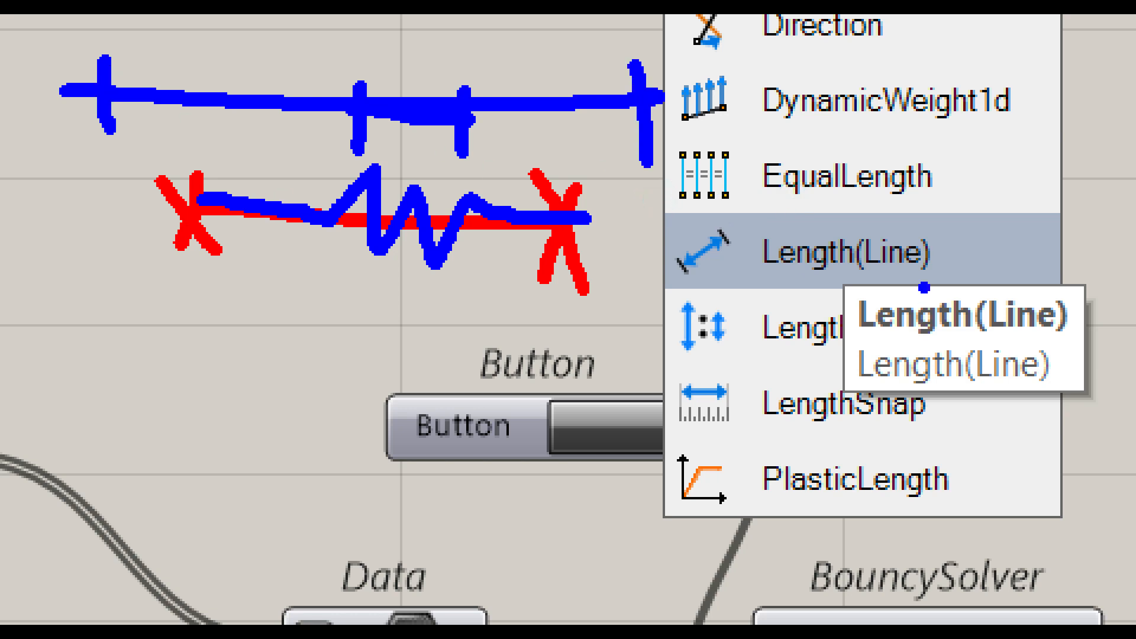
pyautogui.moveTo(959, 240); pyautogui.dragTo(1065, 179)
pyautogui.press('Escape')
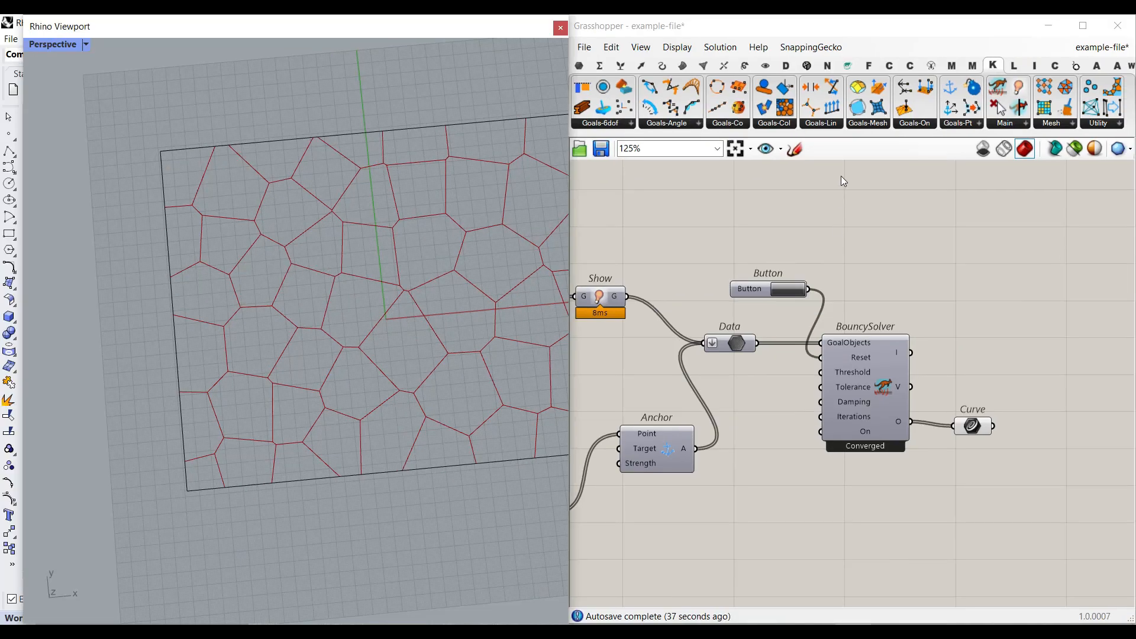
# Add a Length(Line) goal above Anchor and connect the definition's filtered line segments to its Line input
pyautogui.click(837, 128)
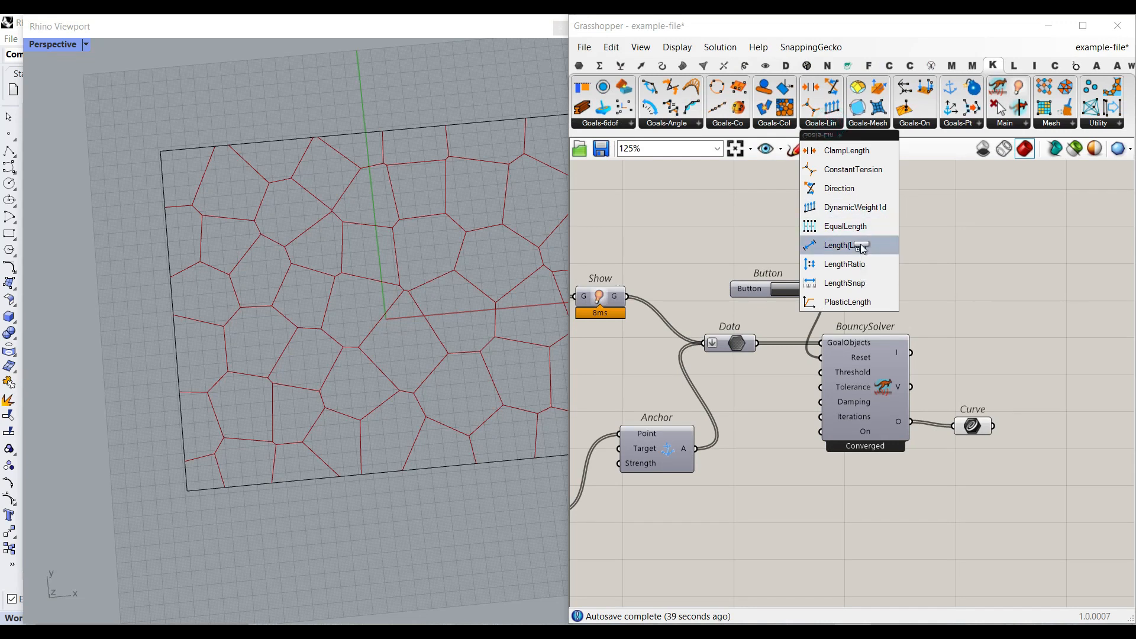
pyautogui.moveTo(860, 243); pyautogui.dragTo(751, 439)
pyautogui.moveTo(676, 525); pyautogui.dragTo(678, 527)
pyautogui.moveTo(677, 526); pyautogui.dragTo(793, 494, button='right')
pyautogui.moveTo(719, 394); pyautogui.dragTo(971, 342, button='right')
pyautogui.moveTo(1007, 408); pyautogui.dragTo(876, 277)
pyautogui.moveTo(775, 273); pyautogui.dragTo(1019, 298, button='right')
pyautogui.moveTo(579, 278); pyautogui.dragTo(818, 278, button='right')
pyautogui.scroll(-4, 732, 256)
pyautogui.moveTo(731, 255); pyautogui.dragTo(930, 275)
pyautogui.scroll(6, 1078, 274)
pyautogui.moveTo(983, 299); pyautogui.dragTo(713, 316, button='right')
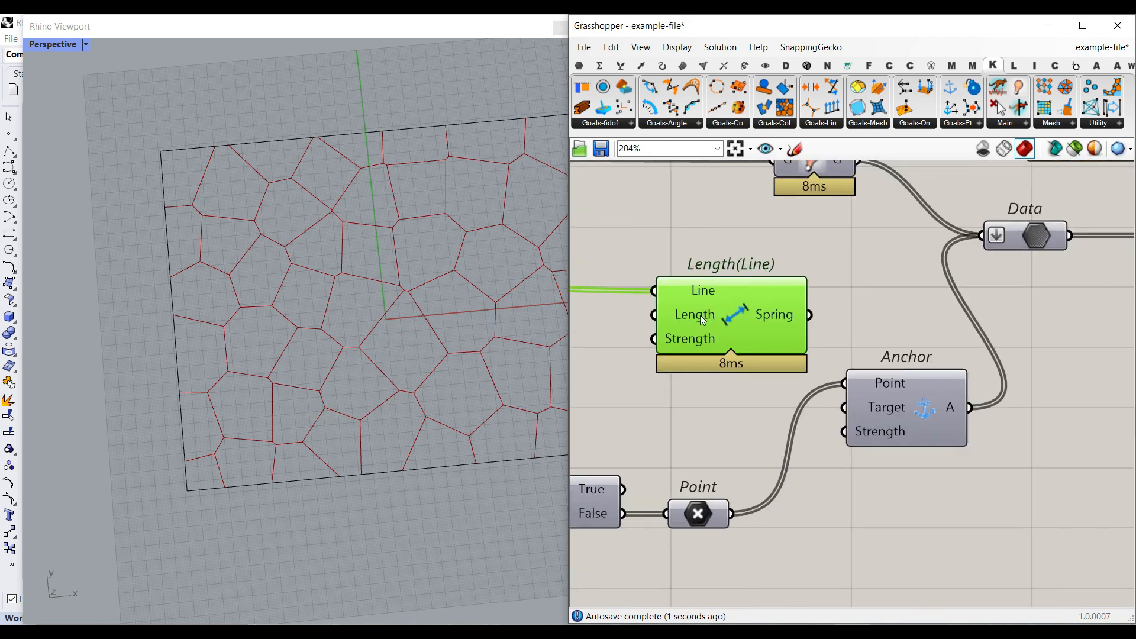
# Feed a constant value of 0 into the Length input of the Length(Line) goal
pyautogui.moveTo(700, 315)
pyautogui.moveTo(713, 319); pyautogui.dragTo(881, 308, button='right')
pyautogui.doubleClick(686, 317)
pyautogui.write('0')
pyautogui.press('Return')
pyautogui.moveTo(669, 314); pyautogui.dragTo(693, 319)
pyautogui.hotkey('ctrl', 'x')
pyautogui.hotkey('ctrl', 'v')
pyautogui.moveTo(818, 297); pyautogui.dragTo(820, 301)
# Connect Length(Line)'s Spring output to the flattened Data parameter alongside the other goals and reset the BouncySolver
pyautogui.moveTo(982, 307); pyautogui.dragTo(790, 350, button='right')
pyautogui.scroll(-1, 790, 350)
pyautogui.moveTo(785, 343); pyautogui.dragTo(905, 293)
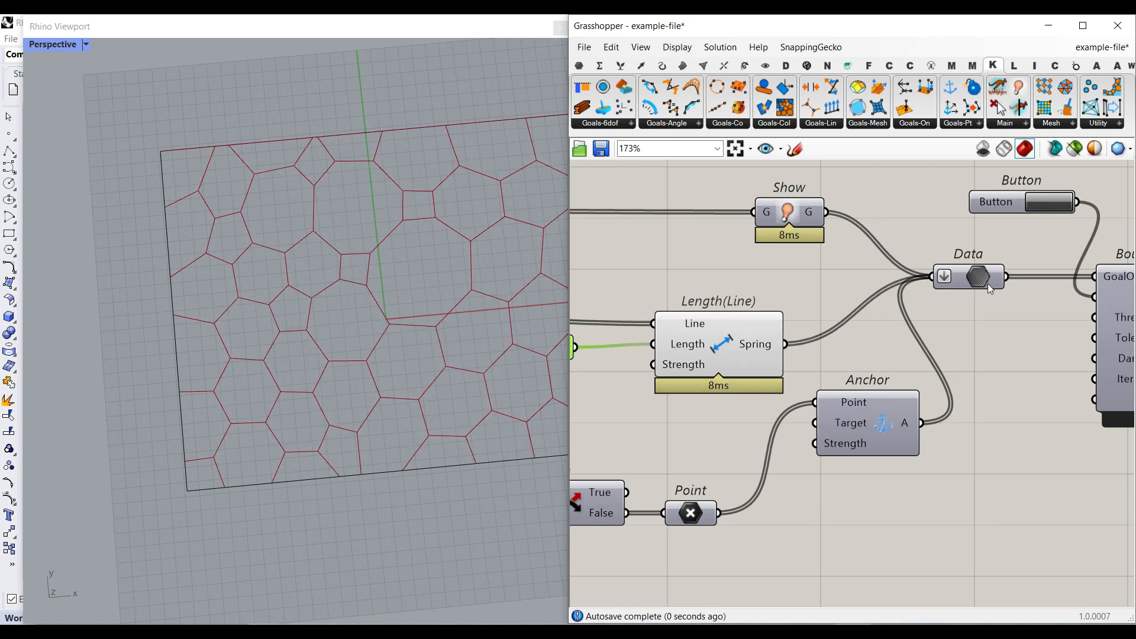
pyautogui.click(1044, 208)
pyautogui.click(1044, 206)
pyautogui.scroll(-8, 217, 345)
pyautogui.scroll(6, 307, 318)
pyautogui.scroll(4, 247, 254)
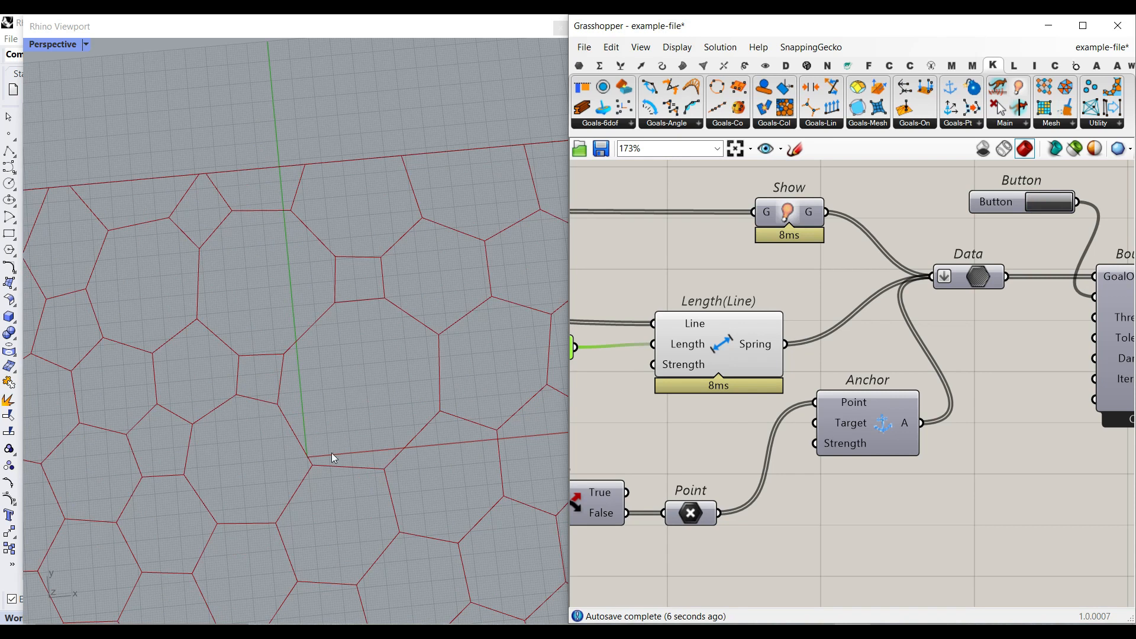
pyautogui.click(1044, 202)
pyautogui.click(1045, 204)
pyautogui.scroll(-7, 339, 390)
# Set Populate 2D's Count slider to 54 and its Seed slider to 39
pyautogui.moveTo(340, 390); pyautogui.dragTo(343, 419, button='right')
pyautogui.scroll(-6, 338, 377)
pyautogui.scroll(6, 343, 419)
pyautogui.moveTo(688, 353); pyautogui.dragTo(801, 342, button='right')
pyautogui.scroll(-4, 801, 342)
pyautogui.moveTo(611, 398); pyautogui.dragTo(996, 396, button='right')
pyautogui.moveTo(577, 378); pyautogui.dragTo(1083, 413, button='right')
pyautogui.scroll(10, 799, 282)
pyautogui.moveTo(731, 229); pyautogui.dragTo(747, 231)
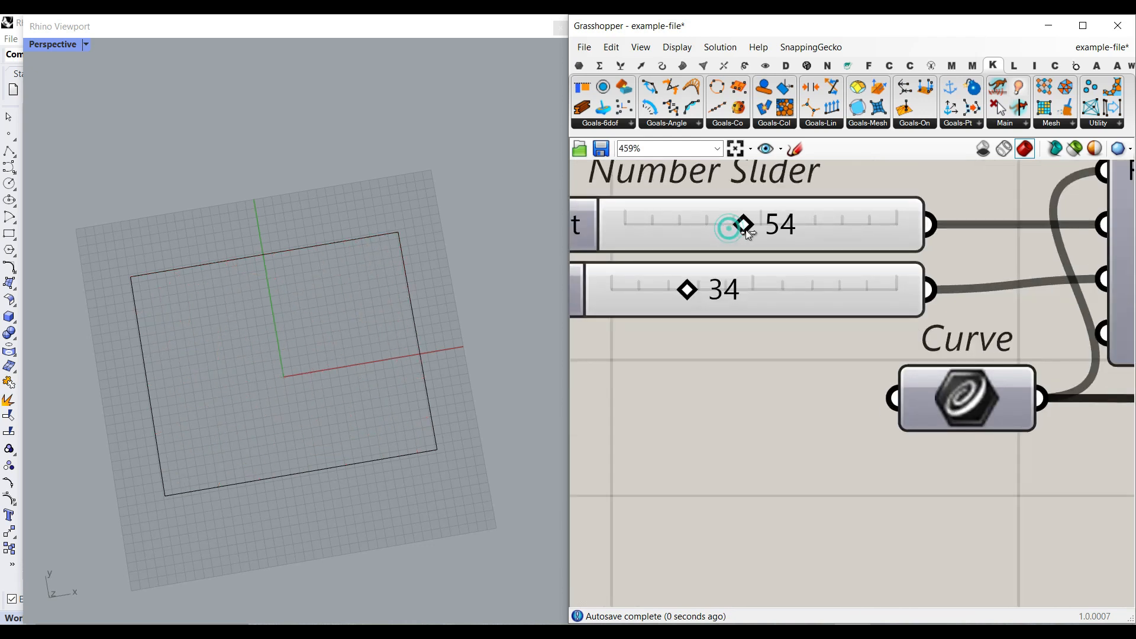
pyautogui.moveTo(693, 292); pyautogui.dragTo(703, 292)
pyautogui.scroll(-10, 701, 293)
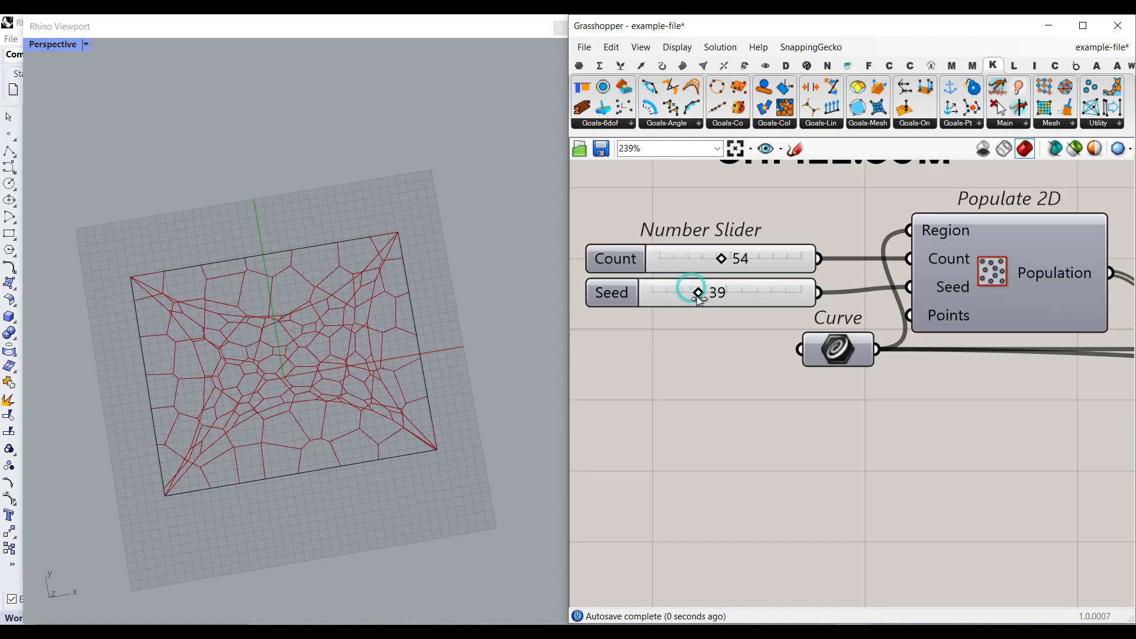
# Reset the BouncySolver to relax the newly seeded Voronoi pattern
pyautogui.moveTo(928, 360); pyautogui.dragTo(681, 347, button='right')
pyautogui.moveTo(1029, 341); pyautogui.dragTo(706, 337, button='right')
pyautogui.moveTo(1028, 340); pyautogui.dragTo(709, 338, button='right')
pyautogui.scroll(3, 708, 339)
pyautogui.click(811, 335)
pyautogui.moveTo(175, 385); pyautogui.dragTo(248, 428, button='right')
pyautogui.scroll(6, 250, 429)
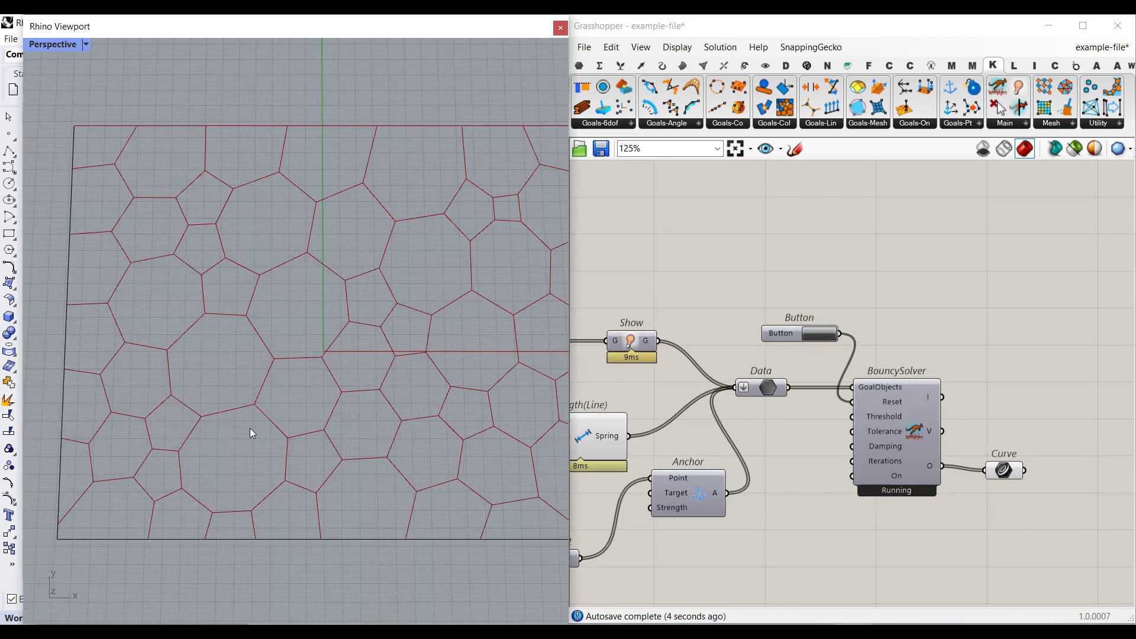
pyautogui.scroll(3, 953, 540)
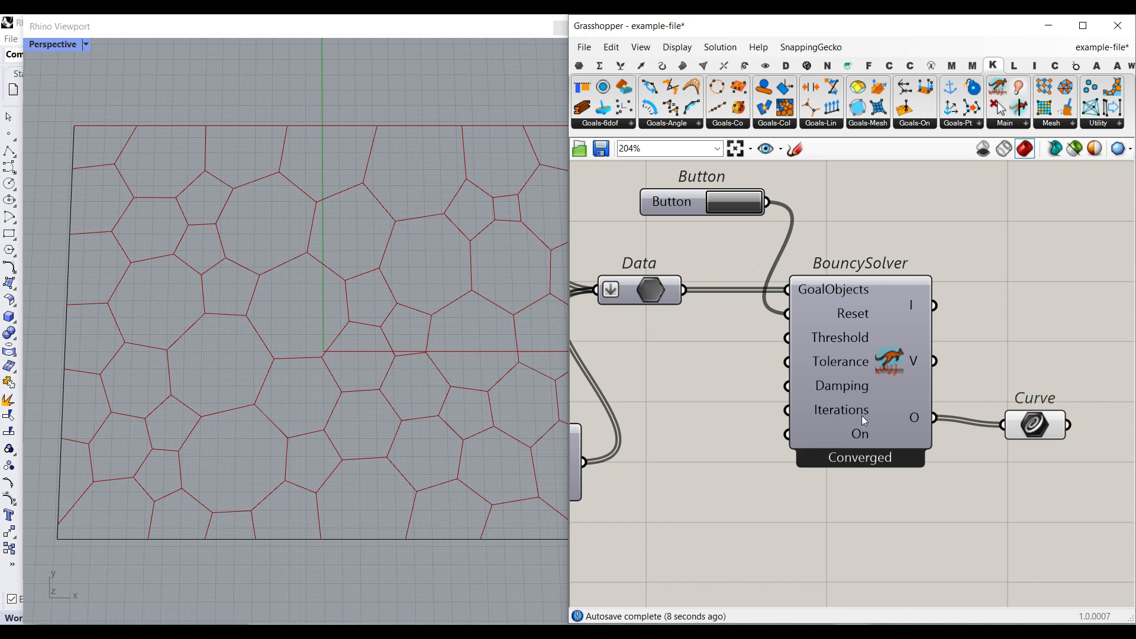
# Replace the BouncySolver and its reset Button with a ZombieSolver, and connect Data to its GoalObjects input
pyautogui.click(895, 353)
pyautogui.press('Delete')
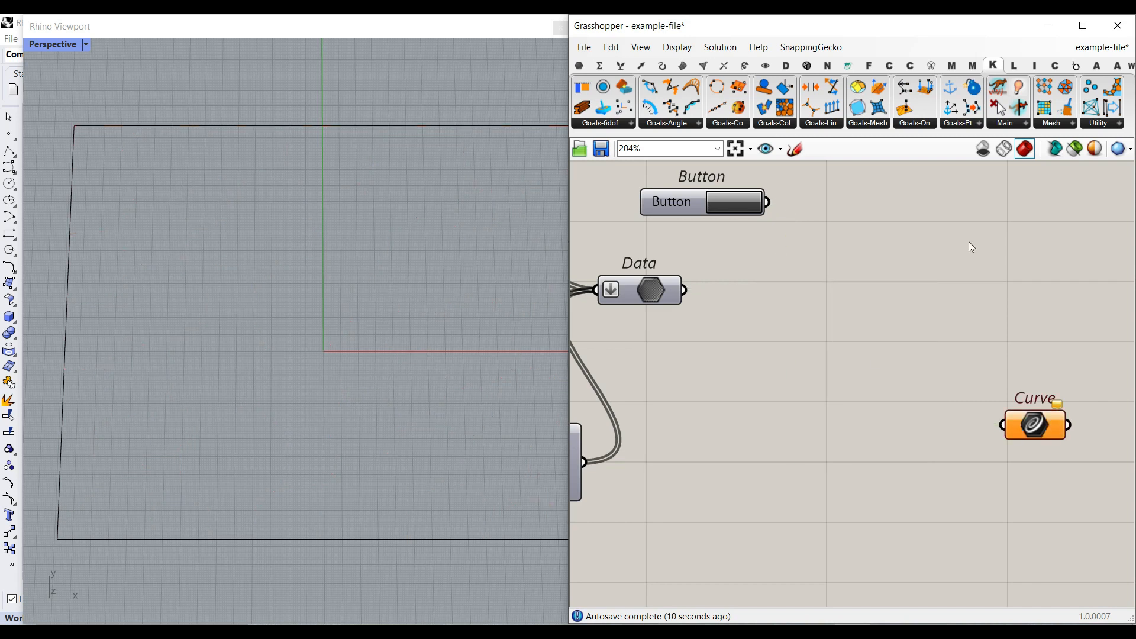
pyautogui.click(1027, 123)
pyautogui.moveTo(1027, 245); pyautogui.dragTo(818, 376)
pyautogui.moveTo(729, 333); pyautogui.dragTo(736, 342)
pyautogui.click(719, 200)
pyautogui.press('Delete')
# Connect ZombieSolver's O output to the Curve parameter and turn off the solver's preview
pyautogui.moveTo(828, 401); pyautogui.dragTo(1002, 424)
pyautogui.moveTo(957, 465); pyautogui.dragTo(697, 215)
pyautogui.middleClick(698, 214)
pyautogui.click(715, 233)
# Set the Count slider to 46 and the Seed slider to 50 for Populate 2D
pyautogui.scroll(-7, 817, 395)
pyautogui.moveTo(705, 395); pyautogui.dragTo(1095, 372, button='right')
pyautogui.moveTo(611, 363); pyautogui.dragTo(744, 356, button='right')
pyautogui.scroll(3, 660, 325)
pyautogui.scroll(7, 609, 286)
pyautogui.moveTo(722, 286); pyautogui.dragTo(746, 289)
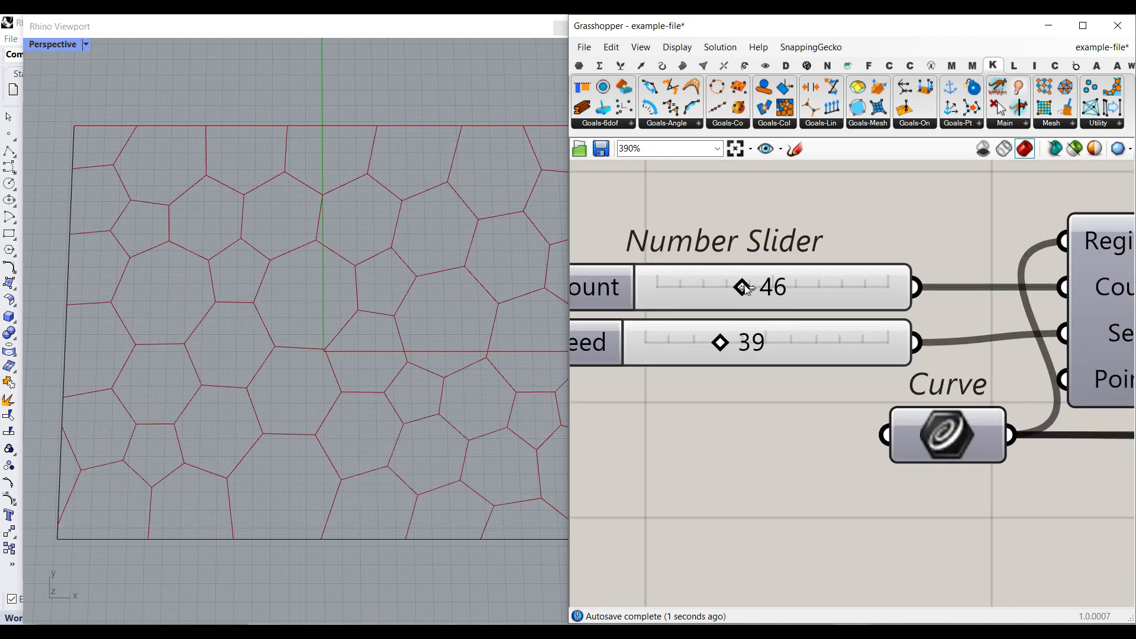
pyautogui.moveTo(720, 343); pyautogui.dragTo(743, 345)
pyautogui.scroll(-8, 240, 358)
pyautogui.moveTo(272, 369); pyautogui.dragTo(290, 369, button='right')
pyautogui.scroll(-7, 753, 366)
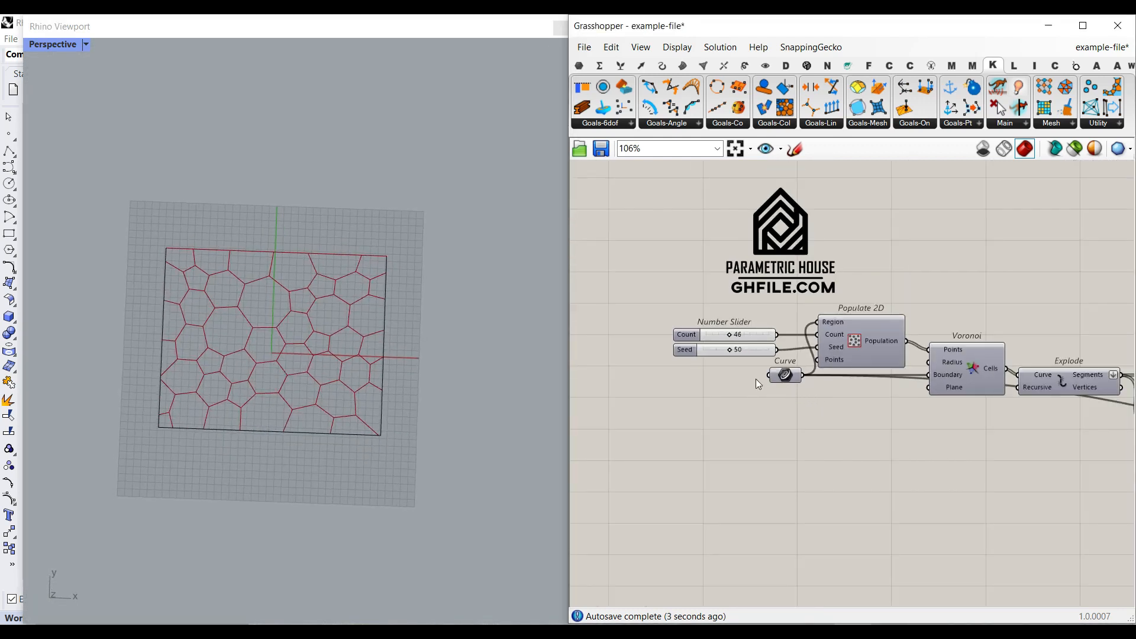
# Reshape the boundary rectangle in the Rhino viewport, narrowing it along X and lengthening it along Y
pyautogui.click(276, 433)
pyautogui.moveTo(166, 339); pyautogui.dragTo(191, 339)
pyautogui.moveTo(272, 432); pyautogui.dragTo(277, 479)
pyautogui.press('Escape')
pyautogui.scroll(5, 293, 401)
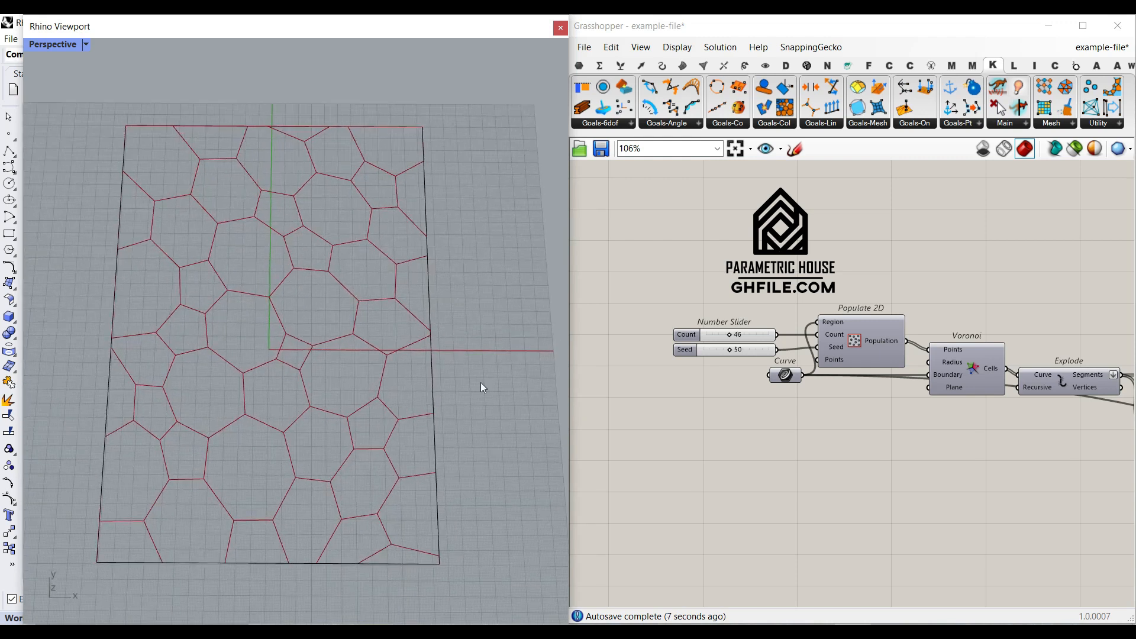
# Lower Populate 2D's Count slider to produce fewer, larger Voronoi cells
pyautogui.moveTo(729, 334); pyautogui.dragTo(714, 331)
pyautogui.scroll(4, 714, 332)
pyautogui.scroll(-4, 745, 369)
# Add a Point parameter below Populate 2D and connect it to Voronoi's Points input in addition to the population
pyautogui.moveTo(1070, 393); pyautogui.dragTo(958, 385, button='right')
pyautogui.scroll(5, 911, 402)
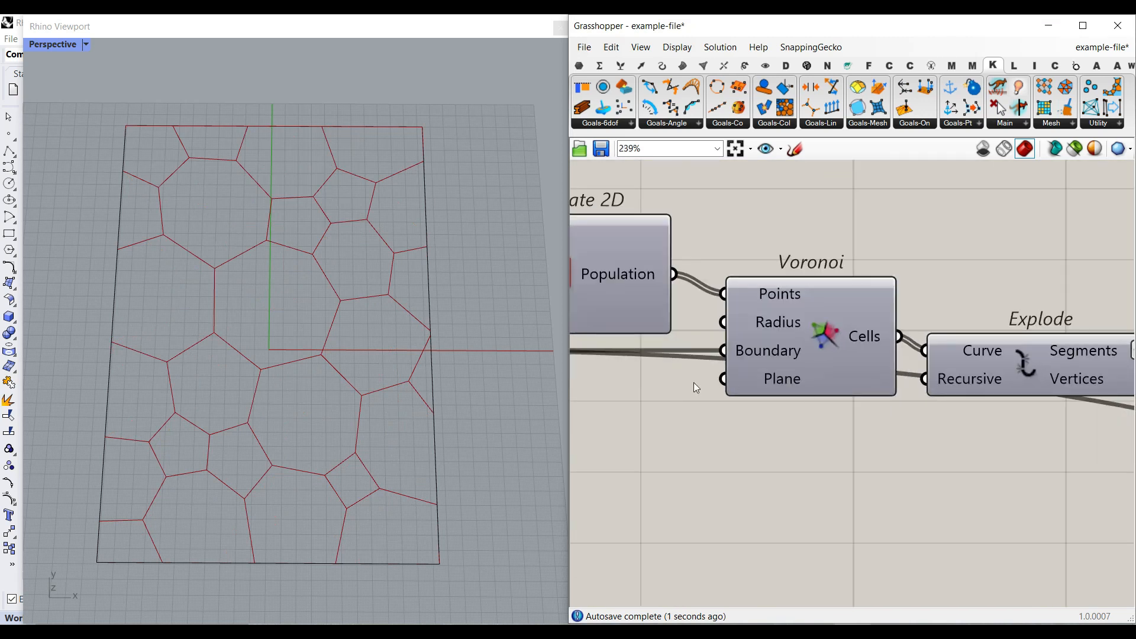
pyautogui.moveTo(701, 382); pyautogui.dragTo(871, 373, button='right')
pyautogui.click(580, 67)
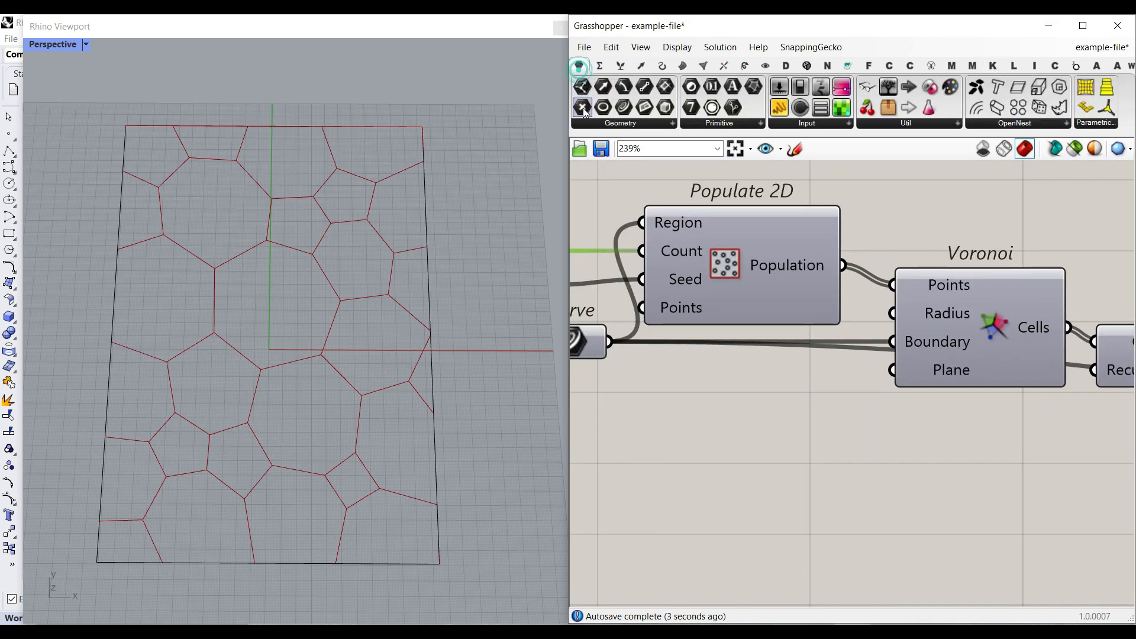
pyautogui.moveTo(852, 301); pyautogui.dragTo(891, 285)
# Pick ten points inside the rectangle for the Point parameter and flatten Voronoi's Points input
pyautogui.rightClick(752, 415)
pyautogui.click(816, 527)
pyautogui.click(181, 510)
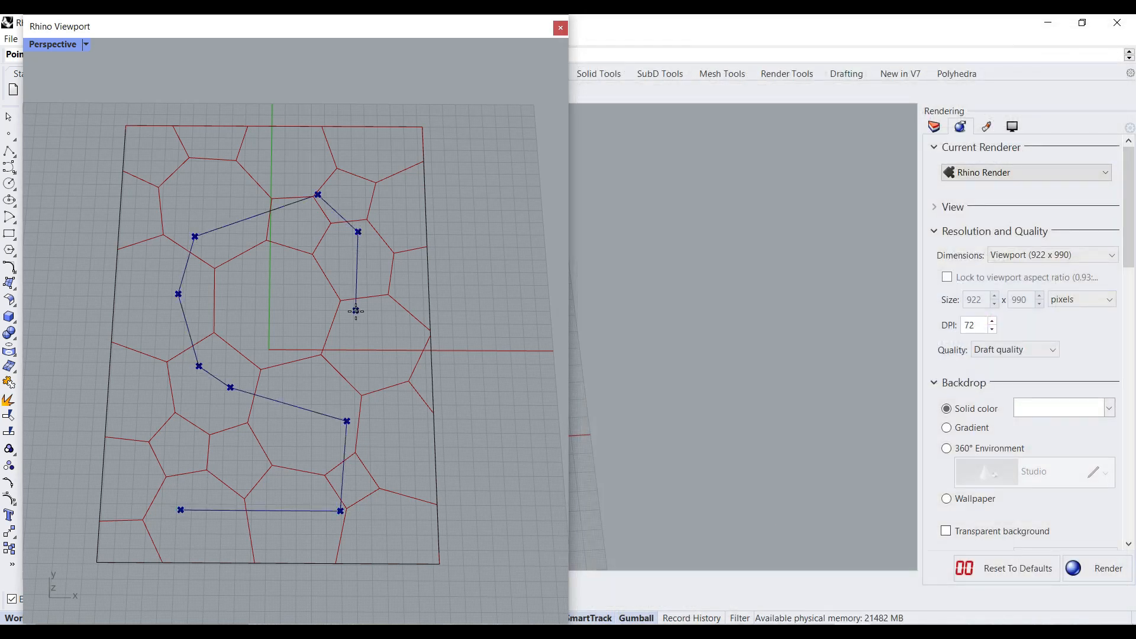
pyautogui.click(355, 311)
pyautogui.press('Return')
pyautogui.rightClick(945, 284)
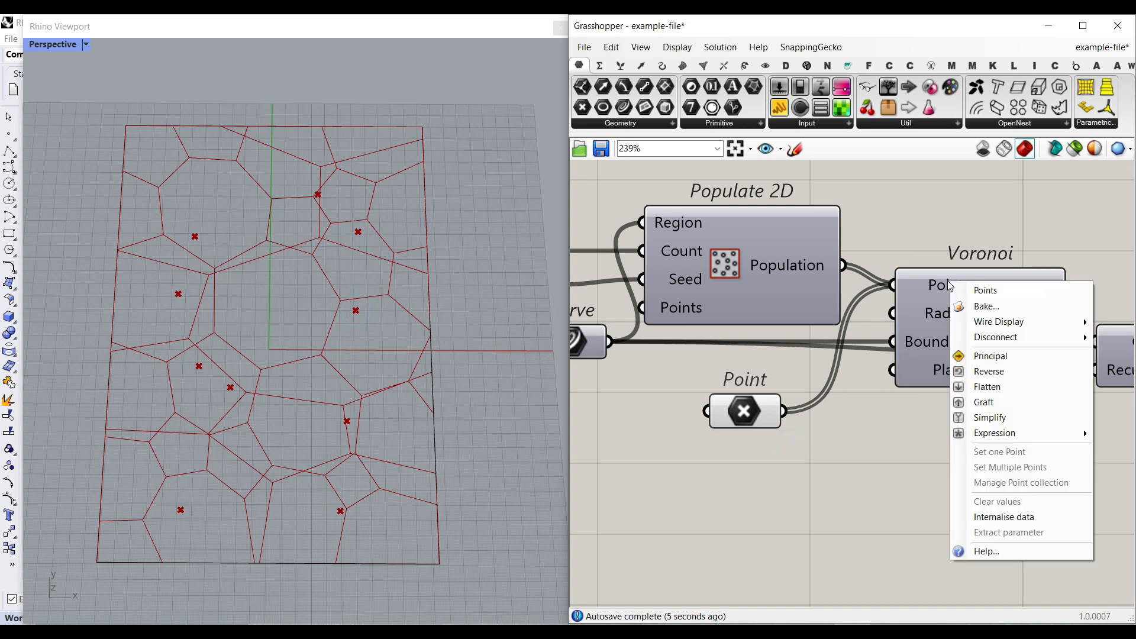
pyautogui.click(966, 390)
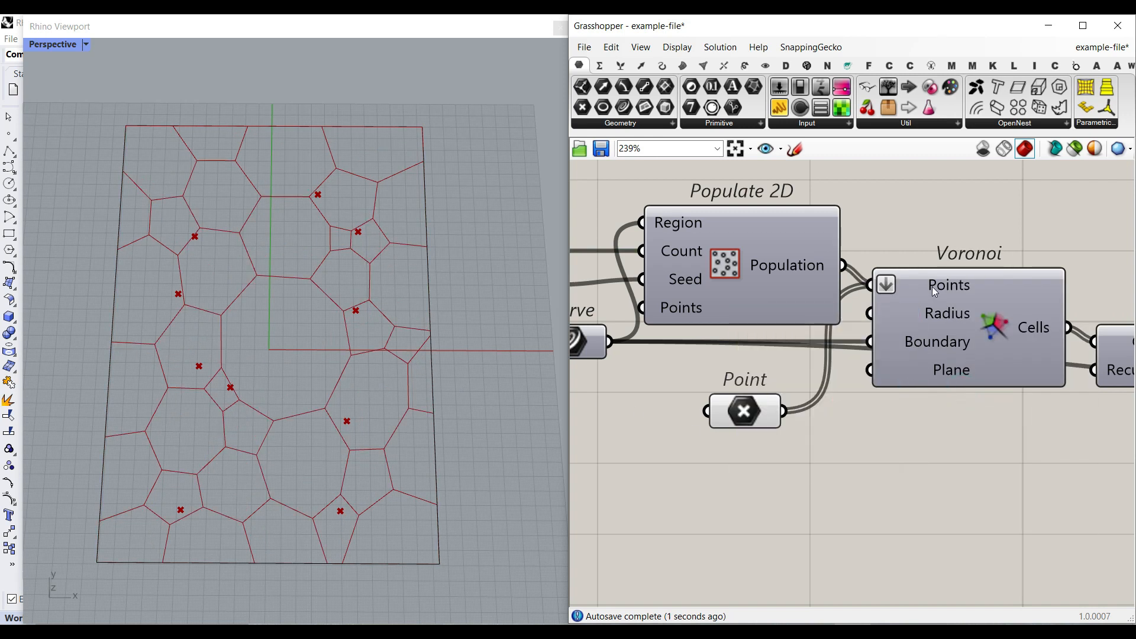
# Move one of the hand-picked points along X toward the middle of the rectangle
pyautogui.click(744, 414)
pyautogui.click(246, 395)
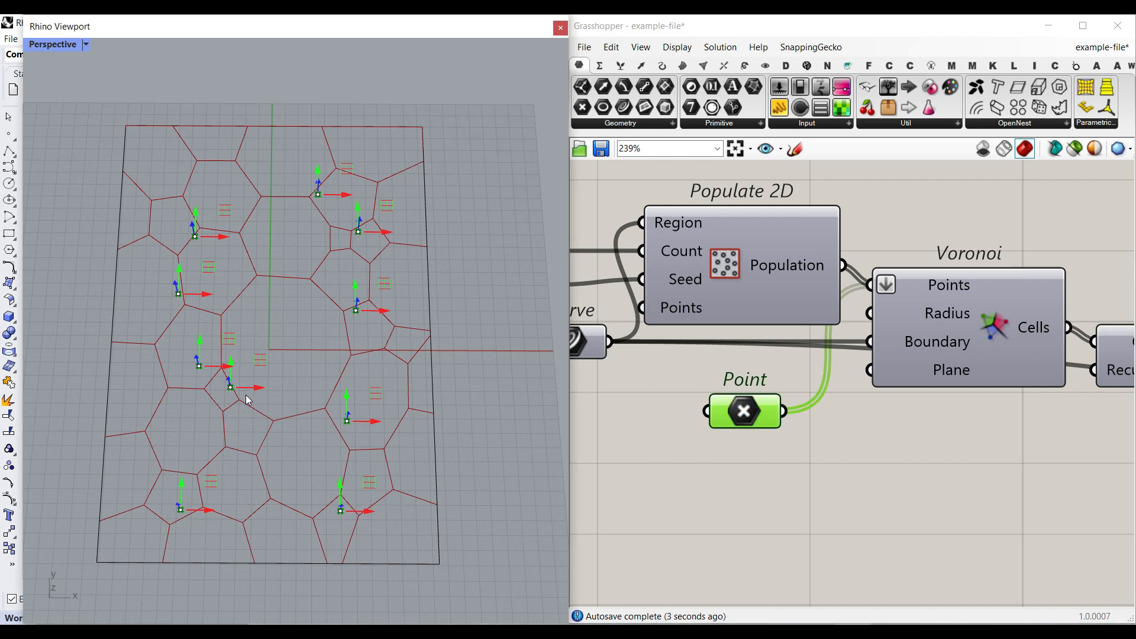
pyautogui.moveTo(264, 388); pyautogui.dragTo(302, 385)
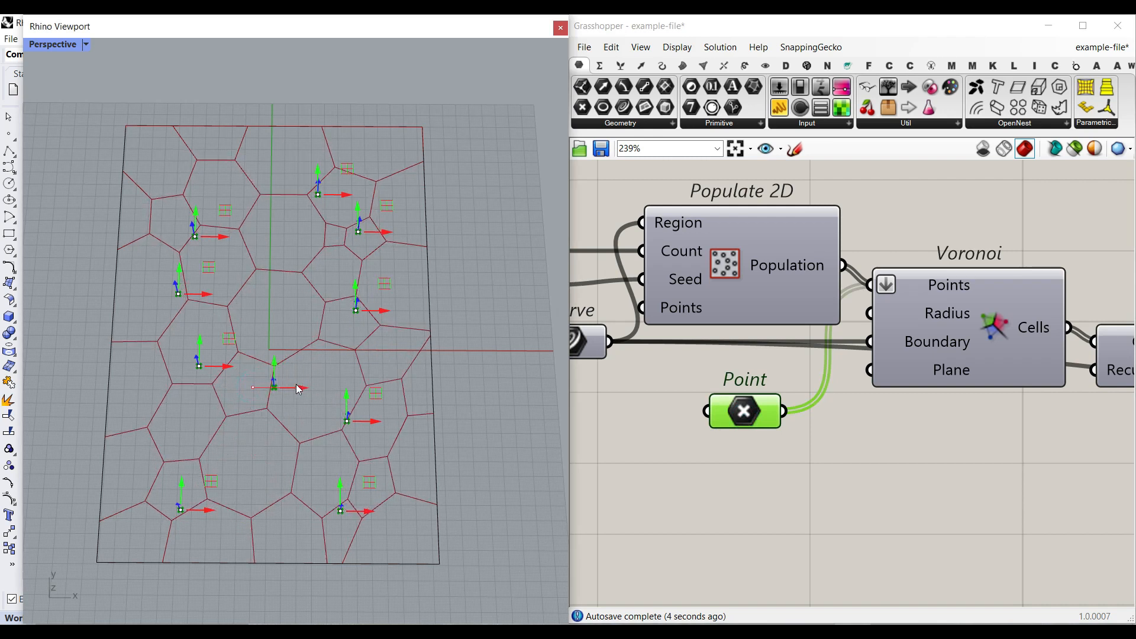
# Clear the stored points from the Point parameter connected to Voronoi
pyautogui.moveTo(846, 387); pyautogui.dragTo(745, 380, button='right')
pyautogui.scroll(-2, 747, 384)
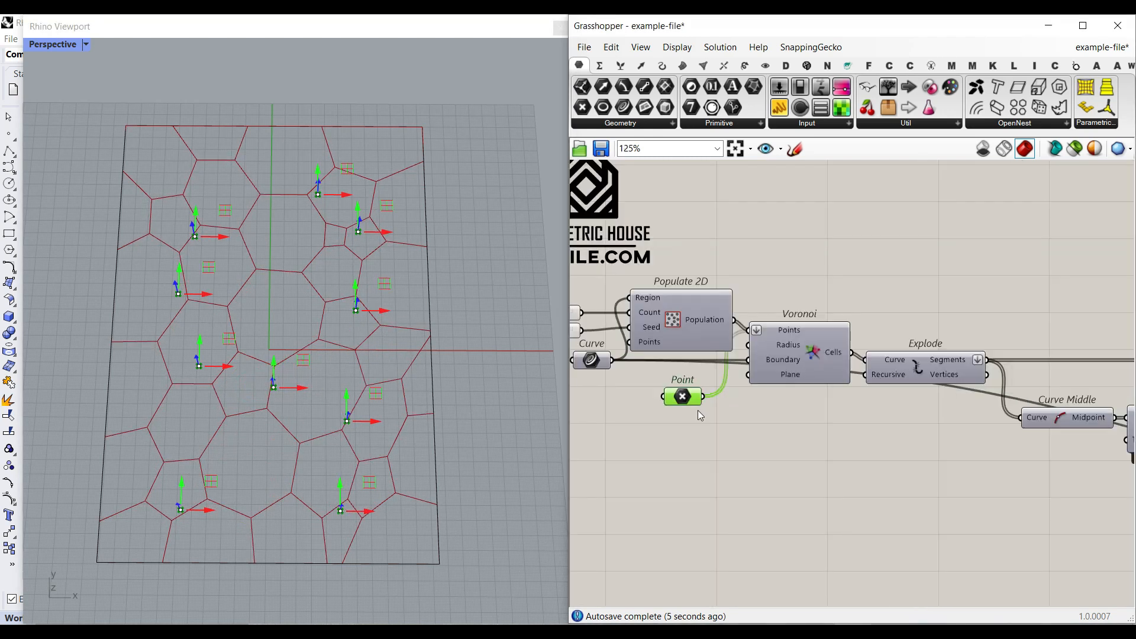
pyautogui.rightClick(669, 397)
pyautogui.click(715, 564)
pyautogui.click(781, 469)
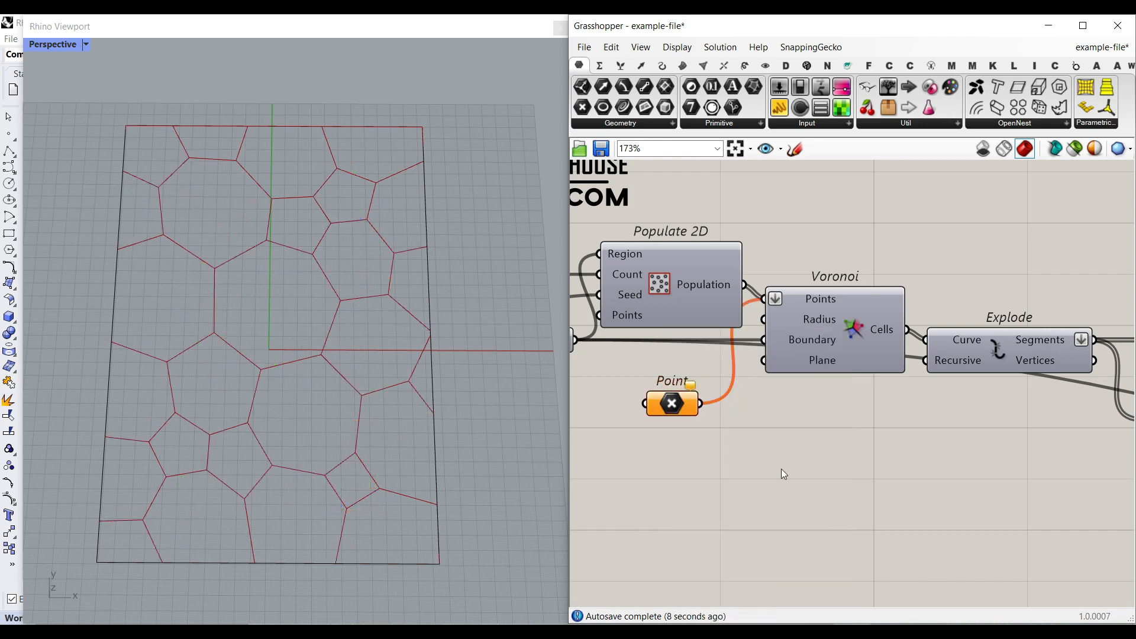
# Set Populate 2D's Count slider to 64 and its Seed slider to 68
pyautogui.scroll(-3, 313, 405)
pyautogui.moveTo(634, 346); pyautogui.dragTo(861, 371, button='right')
pyautogui.scroll(3, 714, 283)
pyautogui.moveTo(635, 310); pyautogui.dragTo(688, 311)
pyautogui.moveTo(669, 350); pyautogui.dragTo(689, 351)
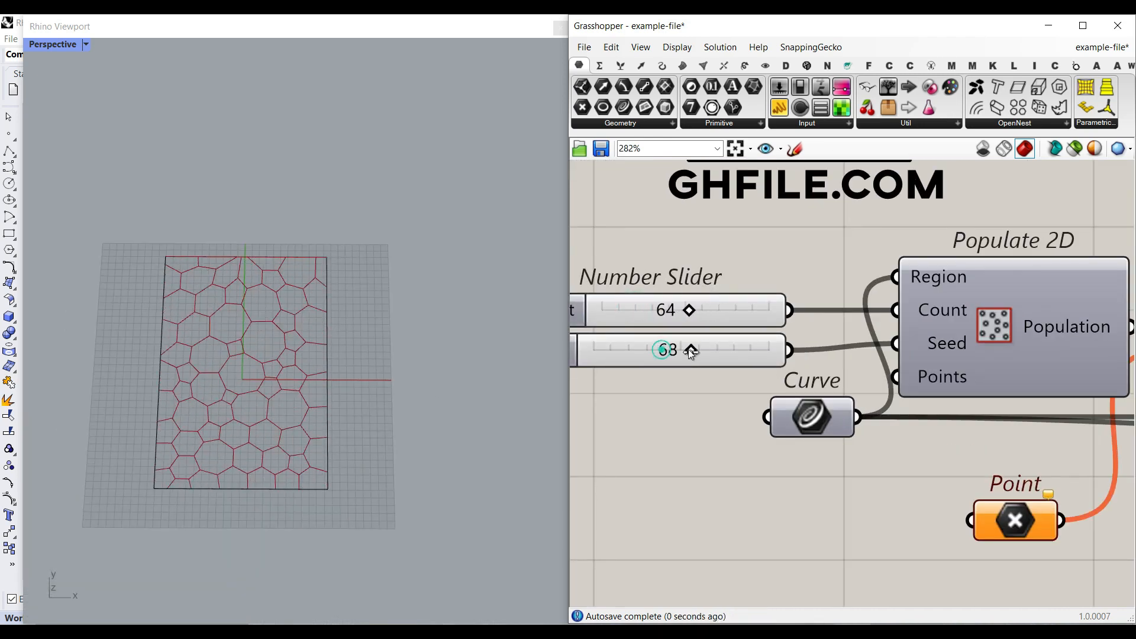
# Examine the relaxed Voronoi pattern in the rectangle and follow the definition through to the ZombieSolver
pyautogui.moveTo(95, 399); pyautogui.dragTo(126, 399, button='right')
pyautogui.scroll(7, 258, 368)
pyautogui.scroll(-4, 258, 368)
pyautogui.moveTo(258, 368); pyautogui.dragTo(216, 369, button='right')
pyautogui.scroll(-7, 793, 353)
pyautogui.moveTo(990, 332); pyautogui.dragTo(793, 329, button='right')
pyautogui.moveTo(1127, 334); pyautogui.dragTo(475, 299, button='right')
pyautogui.moveTo(900, 335); pyautogui.dragTo(719, 338, button='right')
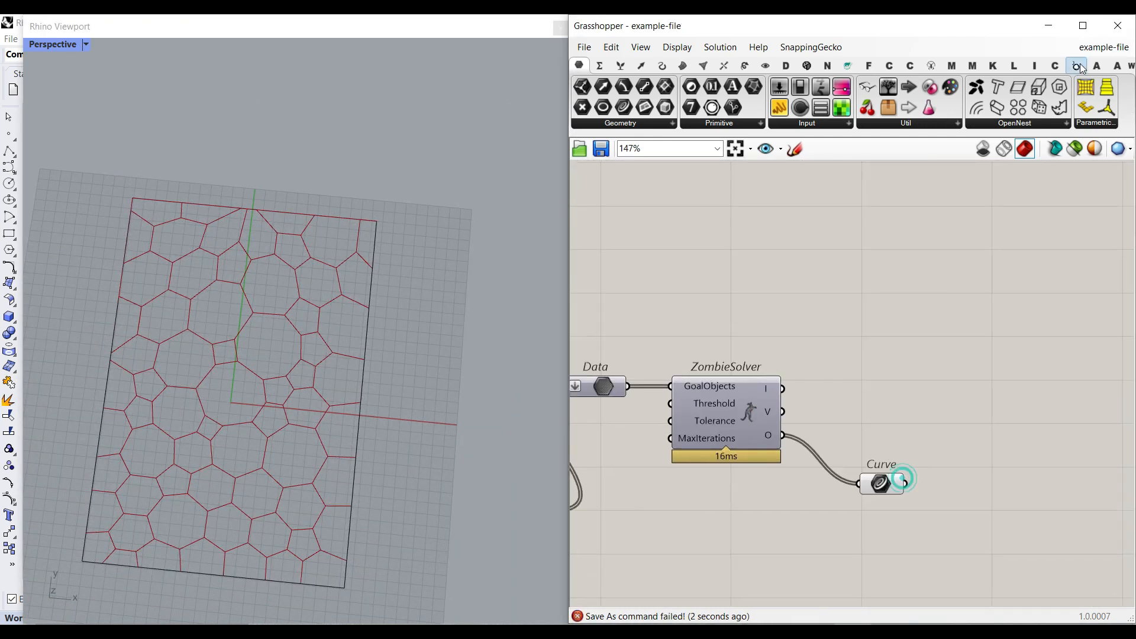
# Switch to the cluster document and space out the Curve and Point parameters feeding the Kangaroo Voronoi cluster
pyautogui.moveTo(1098, 52)
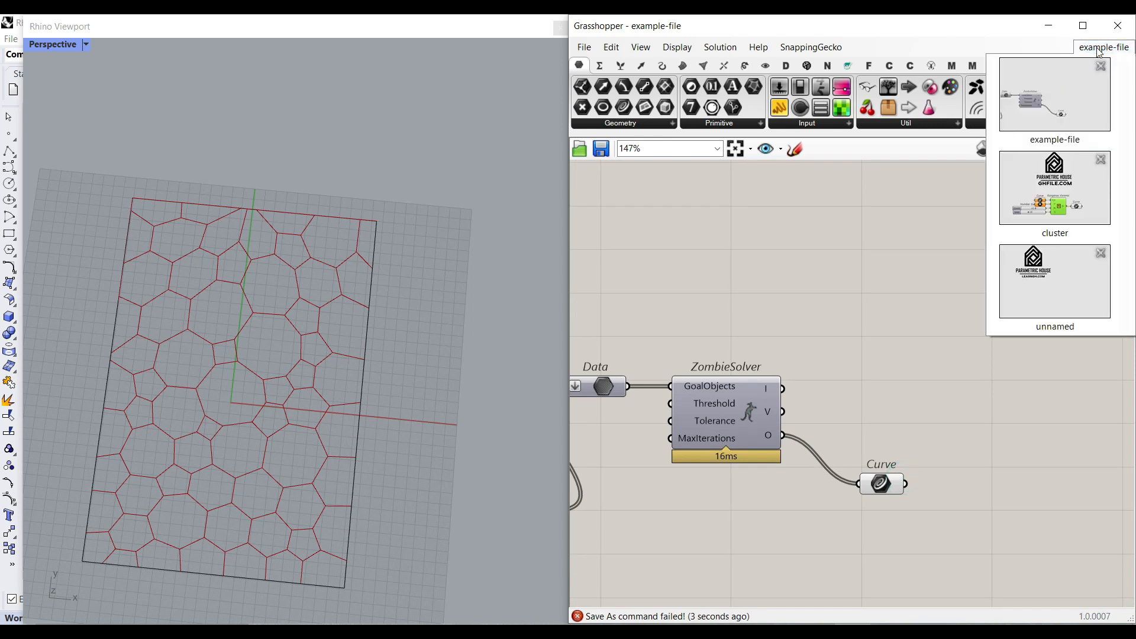
pyautogui.click(1053, 209)
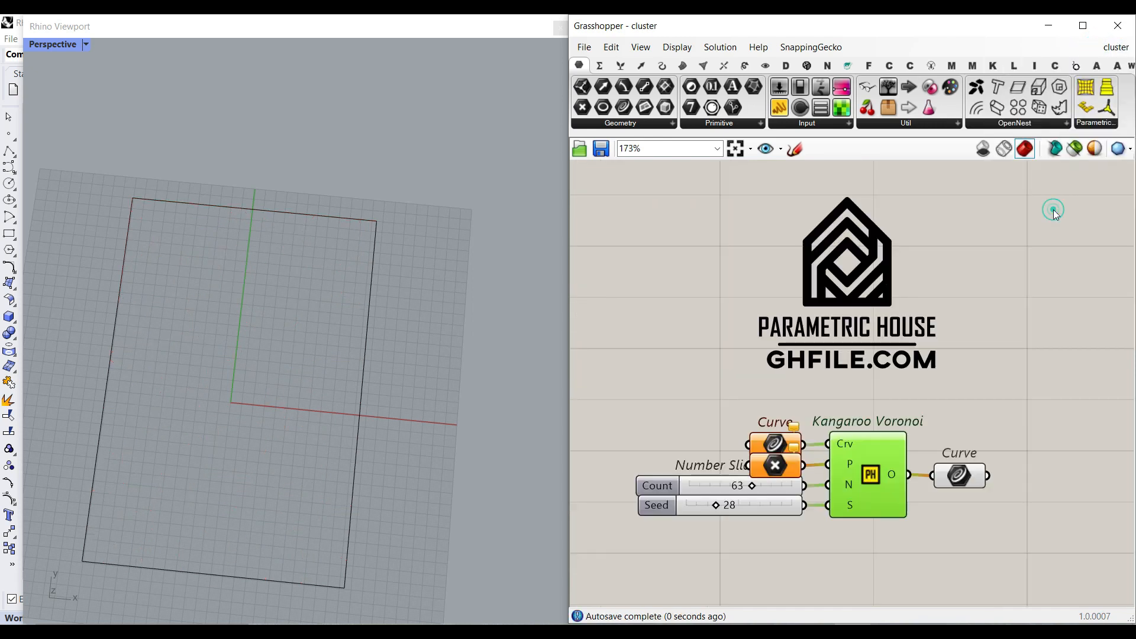
pyautogui.scroll(-6, 346, 300)
pyautogui.moveTo(368, 289); pyautogui.dragTo(384, 302, button='right')
pyautogui.moveTo(800, 426); pyautogui.dragTo(806, 359, button='right')
pyautogui.moveTo(784, 368); pyautogui.dragTo(784, 345)
pyautogui.moveTo(782, 397); pyautogui.dragTo(782, 376)
# Assign the boundary rectangle to the cluster's Curve parameter and pick several points inside it for the Point parameter
pyautogui.rightClick(786, 346)
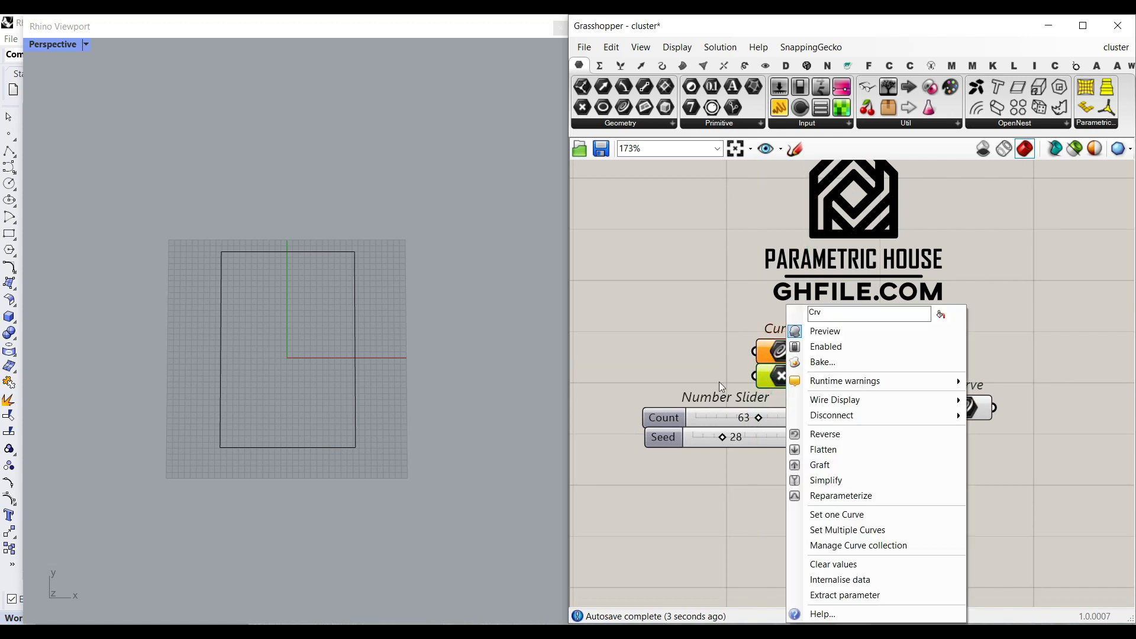
pyautogui.click(816, 496)
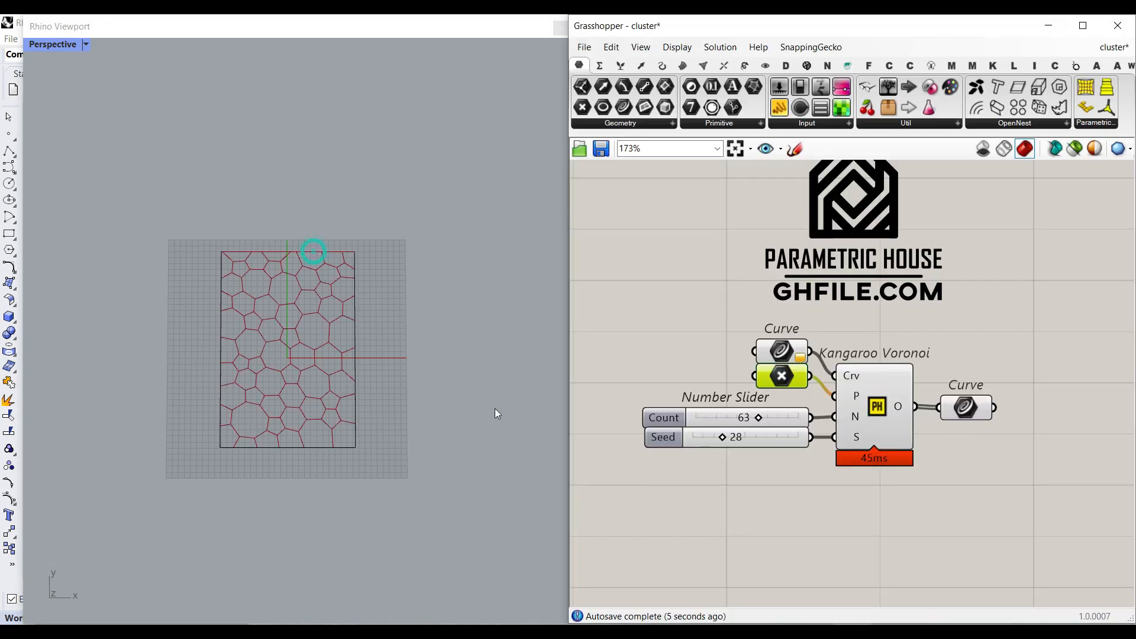
pyautogui.rightClick(787, 381)
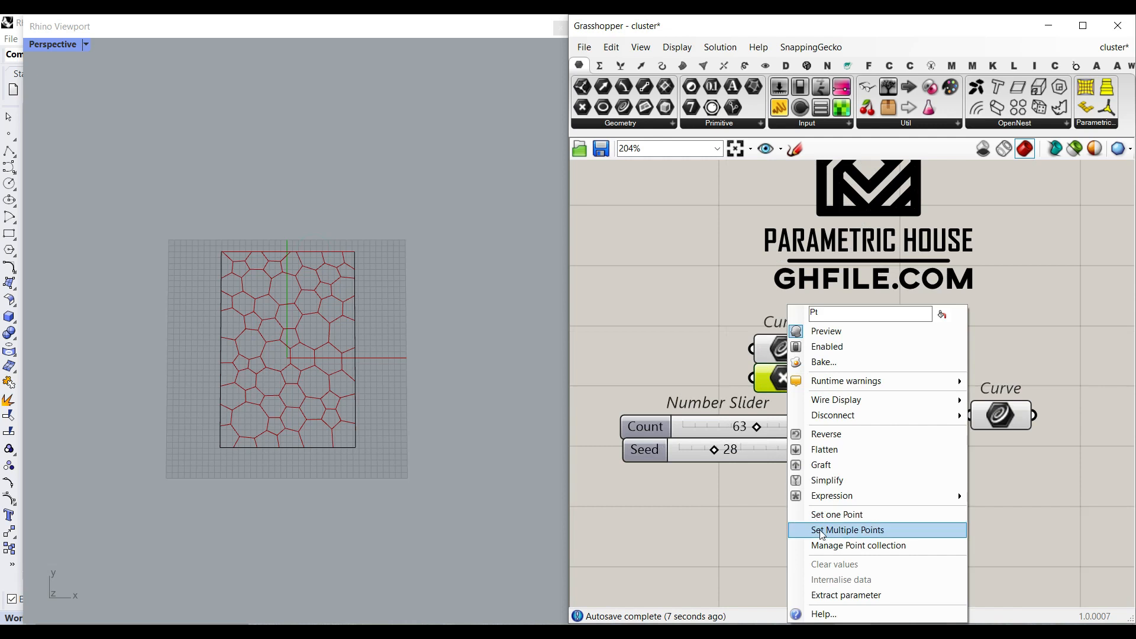
pyautogui.click(823, 531)
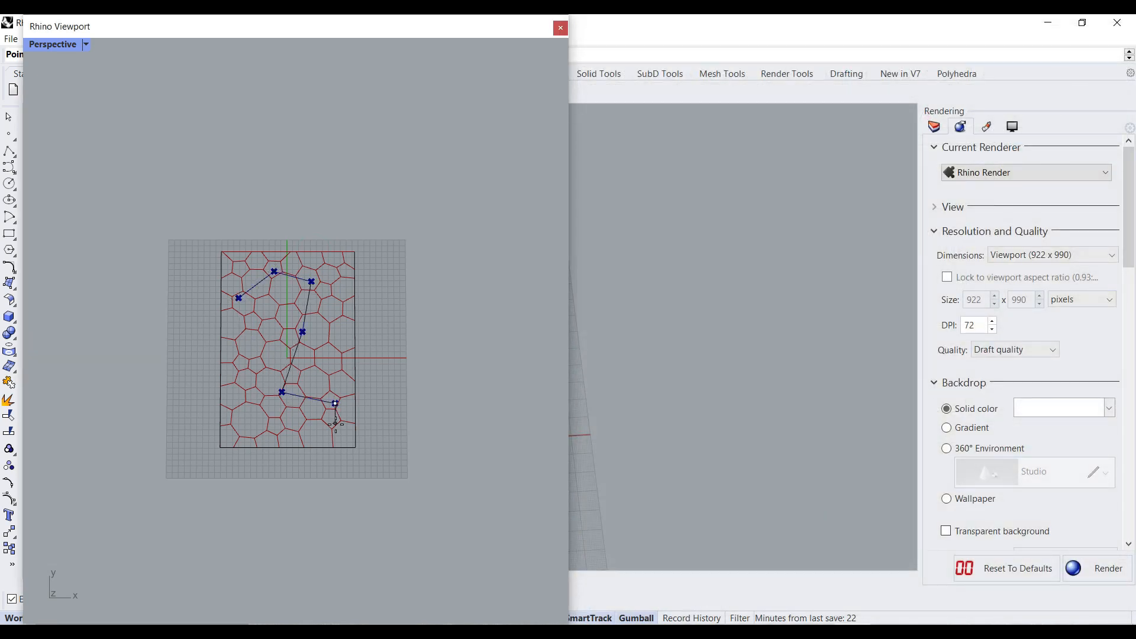
pyautogui.click(334, 423)
pyautogui.rightClick(335, 424)
# Open the Kangaroo Voronoi cluster and inspect its internal goals, Anchor and ZombieSolver
pyautogui.scroll(4, 317, 414)
pyautogui.moveTo(1122, 400); pyautogui.dragTo(1031, 389, button='right')
pyautogui.moveTo(915, 396)
pyautogui.mouseDown()
pyautogui.moveTo(903, 401)
pyautogui.moveTo(933, 395)
pyautogui.mouseUp()
pyautogui.doubleClick(806, 396)
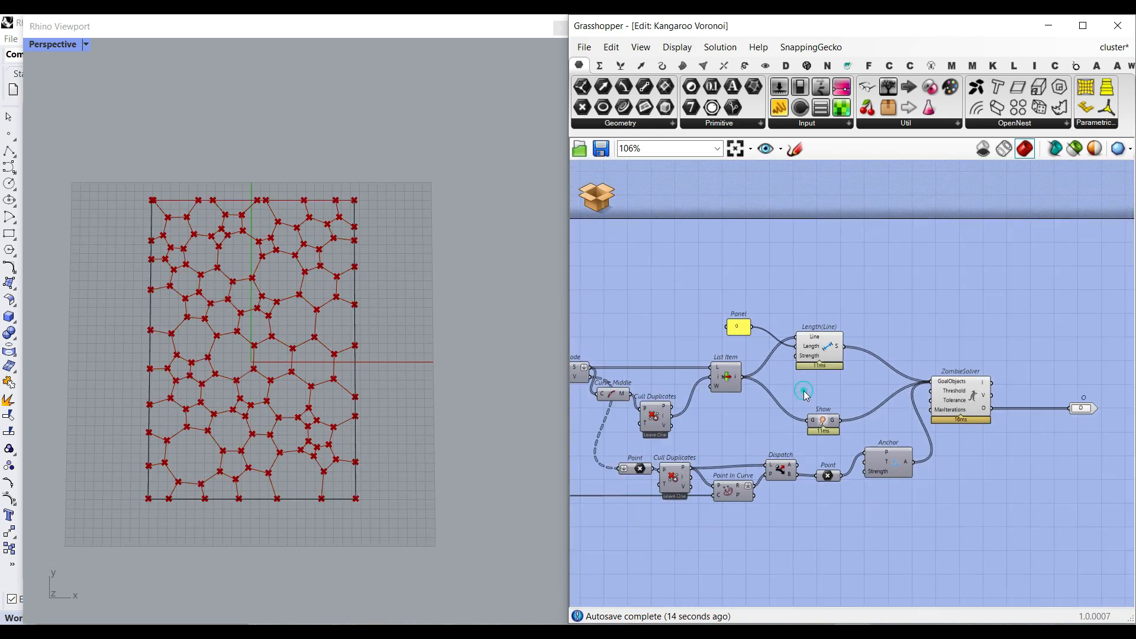
pyautogui.scroll(3, 862, 397)
pyautogui.scroll(-1, 887, 393)
pyautogui.moveTo(885, 395); pyautogui.dragTo(796, 370, button='right')
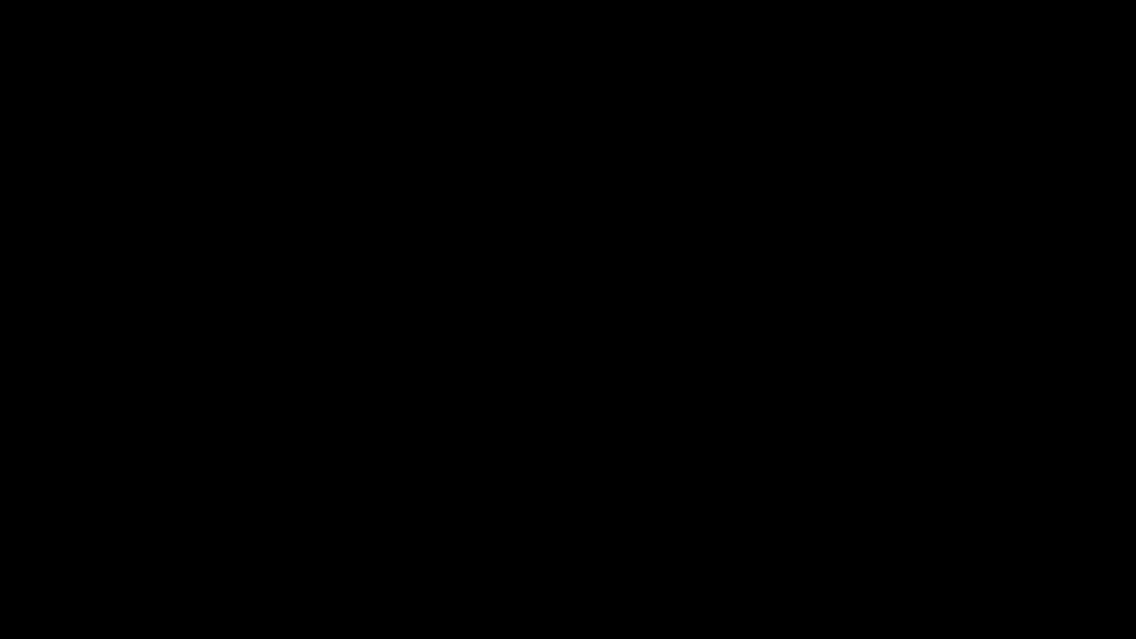